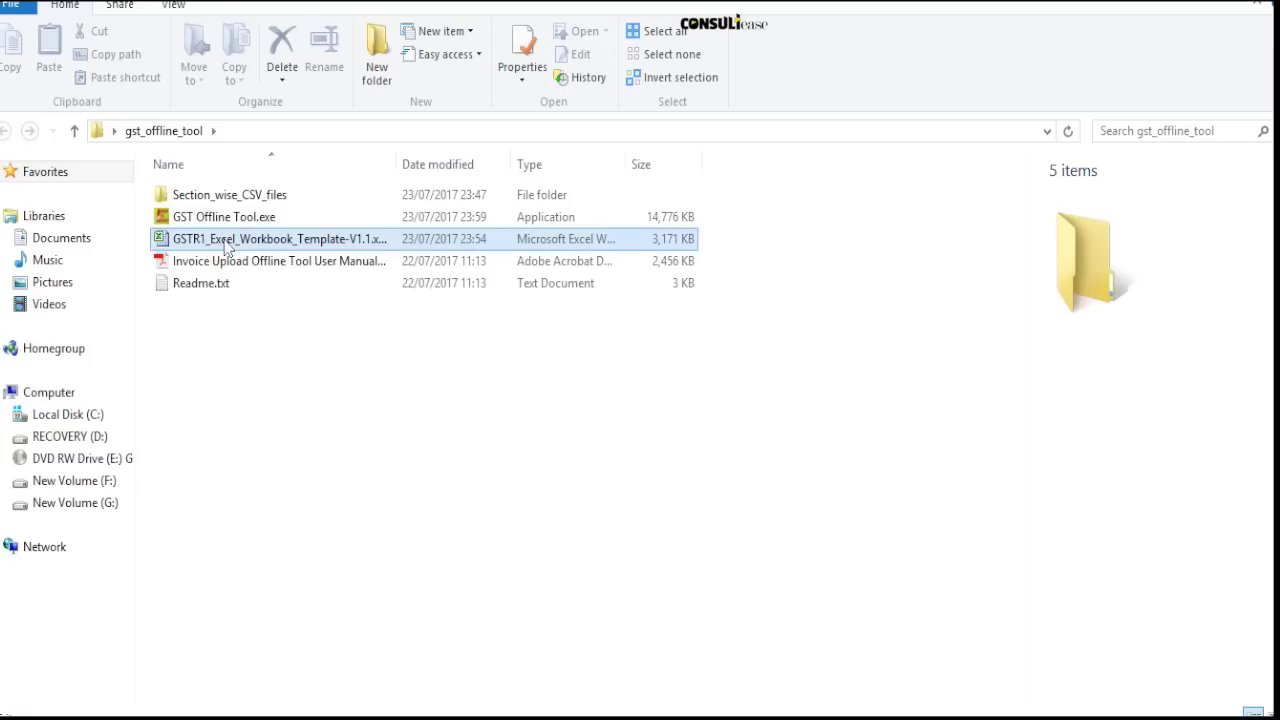
Examine the CSV files in the Section_wise_CSV_files folder and return to the gst_offline_tool folder
{"action": "left_click", "coordinate": [234, 218]}
{"action": "left_click", "coordinate": [240, 197]}
{"action": "double_click", "coordinate": [240, 196]}
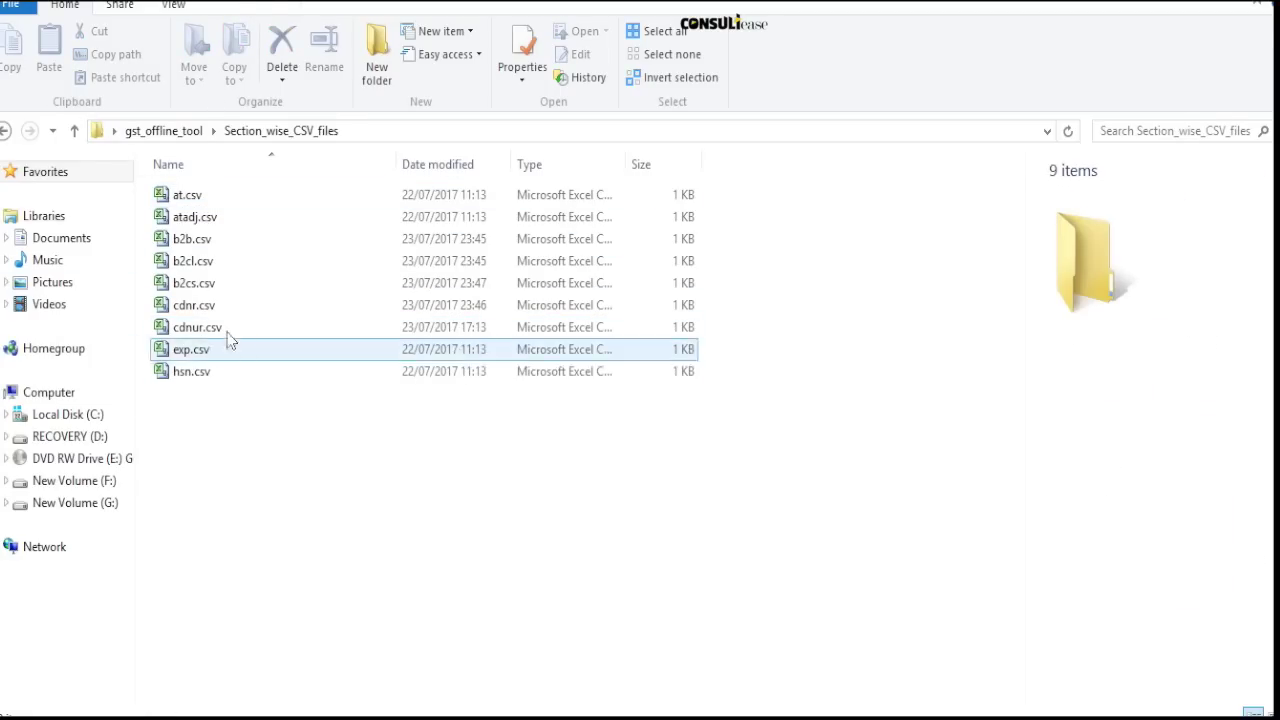
{"action": "left_click", "coordinate": [6, 131]}
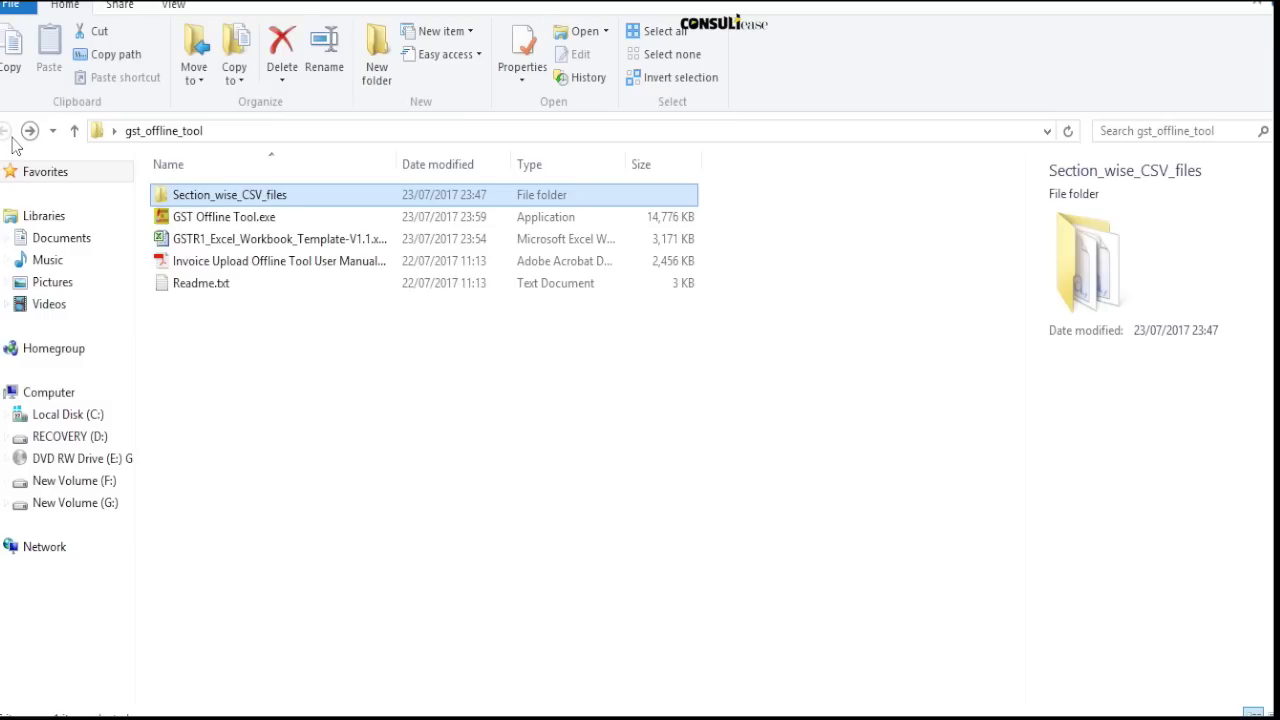
Open the GSTR1_Excel_Workbook_Template-V1.1 workbook in Excel and show its Help Instruction sheet
{"action": "left_click", "coordinate": [239, 224]}
{"action": "left_click", "coordinate": [235, 244]}
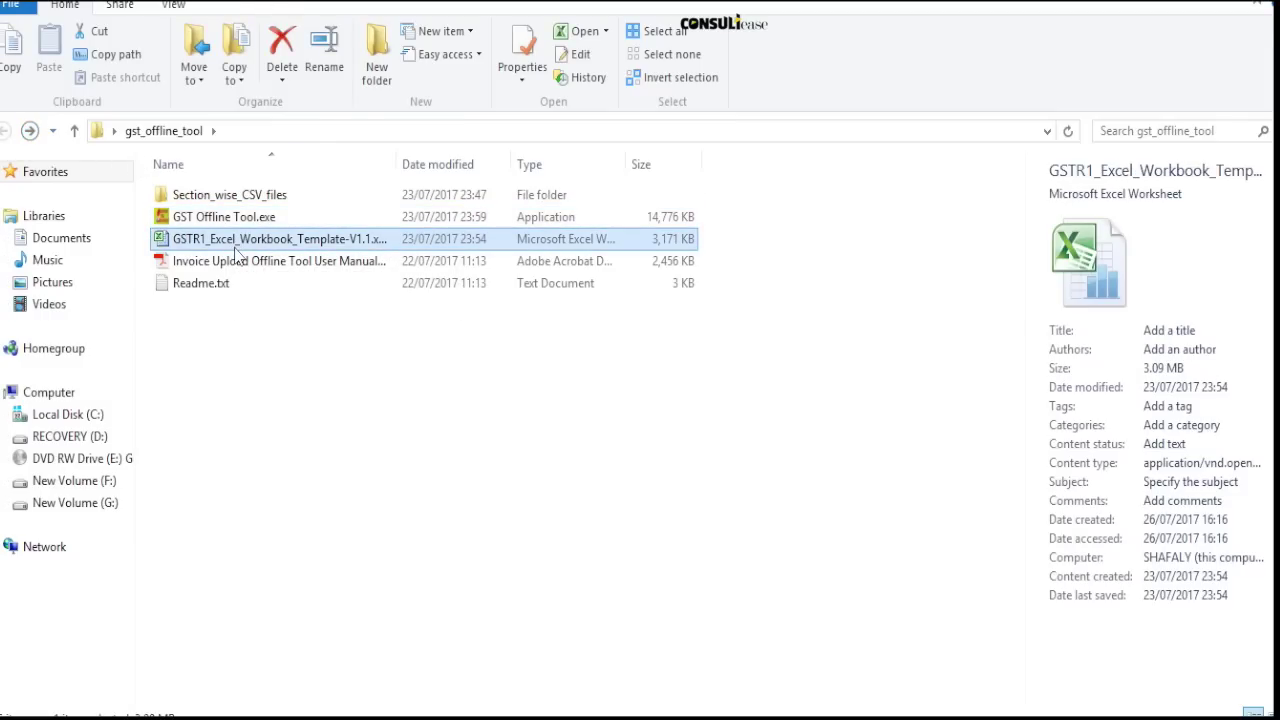
{"action": "double_click", "coordinate": [237, 245]}
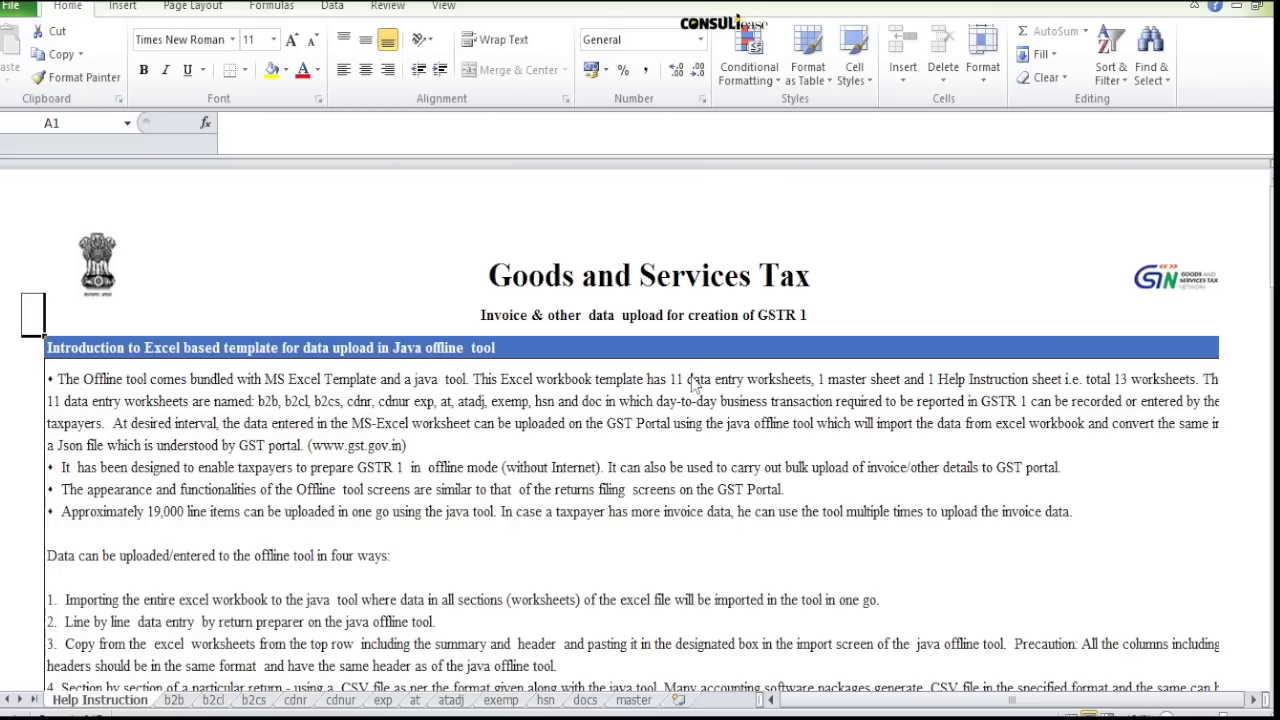
{"action": "left_click", "coordinate": [857, 288]}
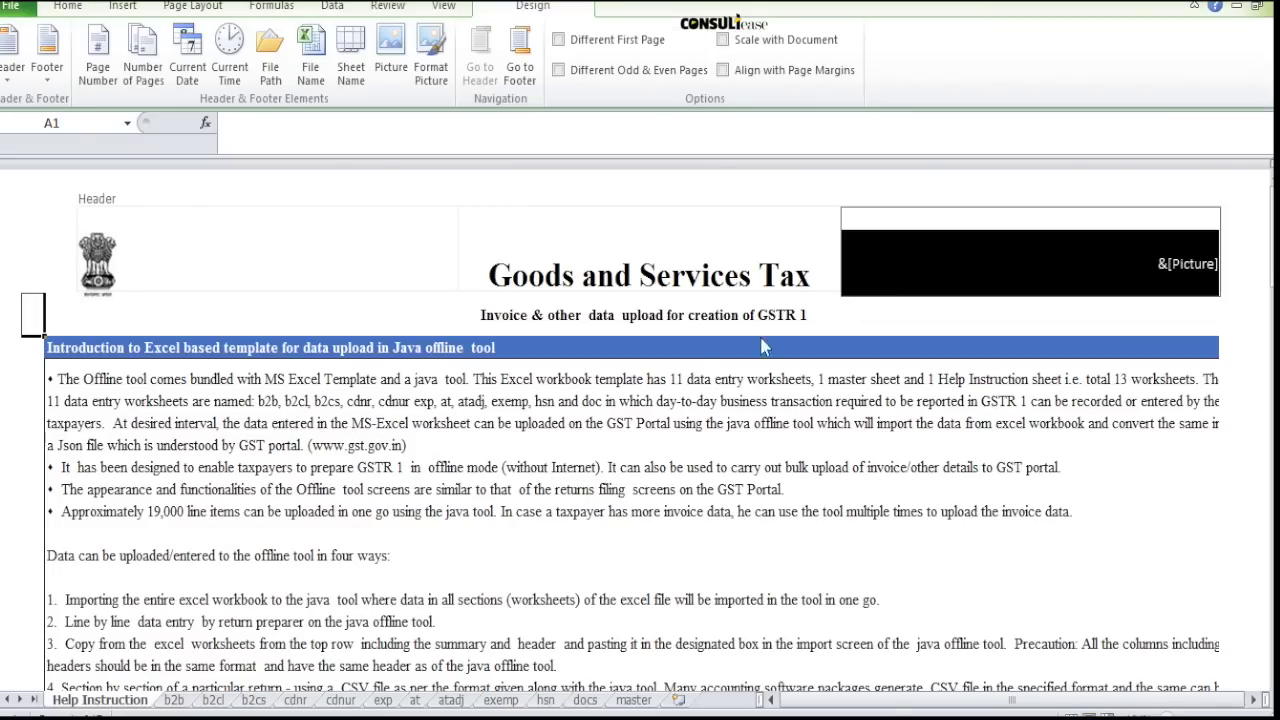
{"action": "left_click", "coordinate": [695, 403]}
Examine the template's worksheets one after another, from b2b, b2cl and b2cs through hsn and docs to master
{"action": "left_click", "coordinate": [176, 700]}
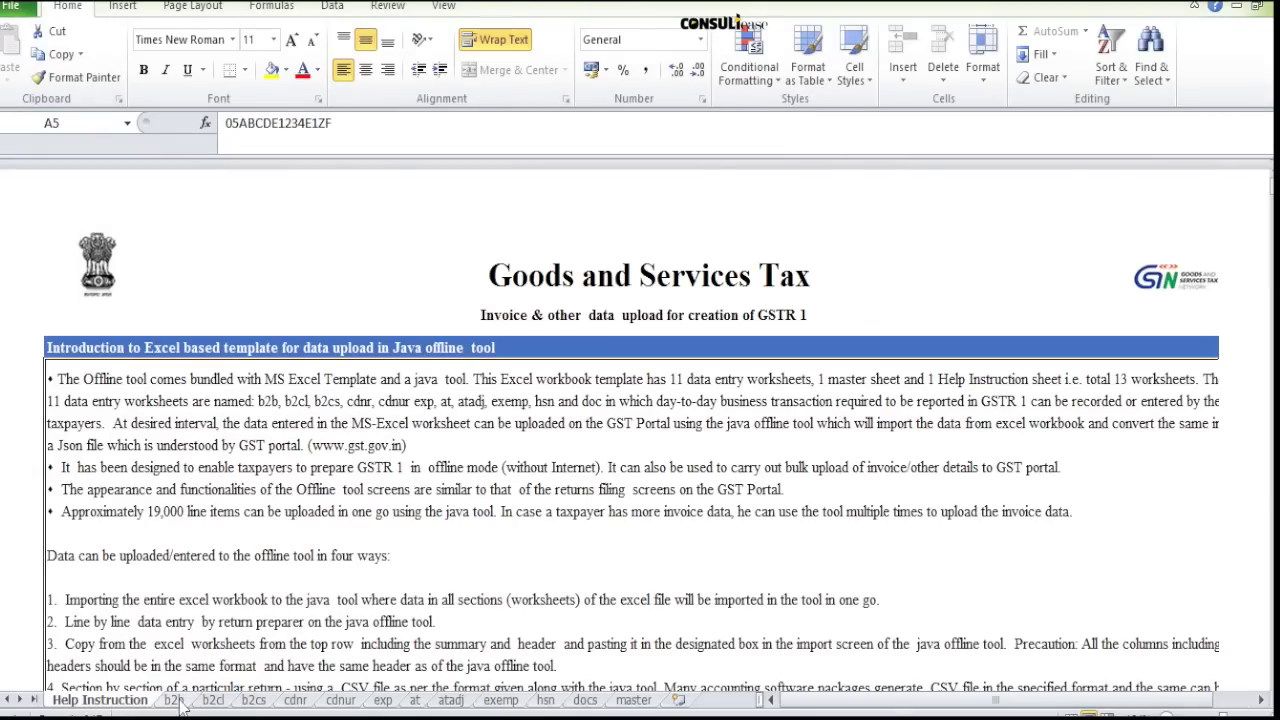
{"action": "left_click", "coordinate": [213, 701]}
{"action": "left_click", "coordinate": [253, 700]}
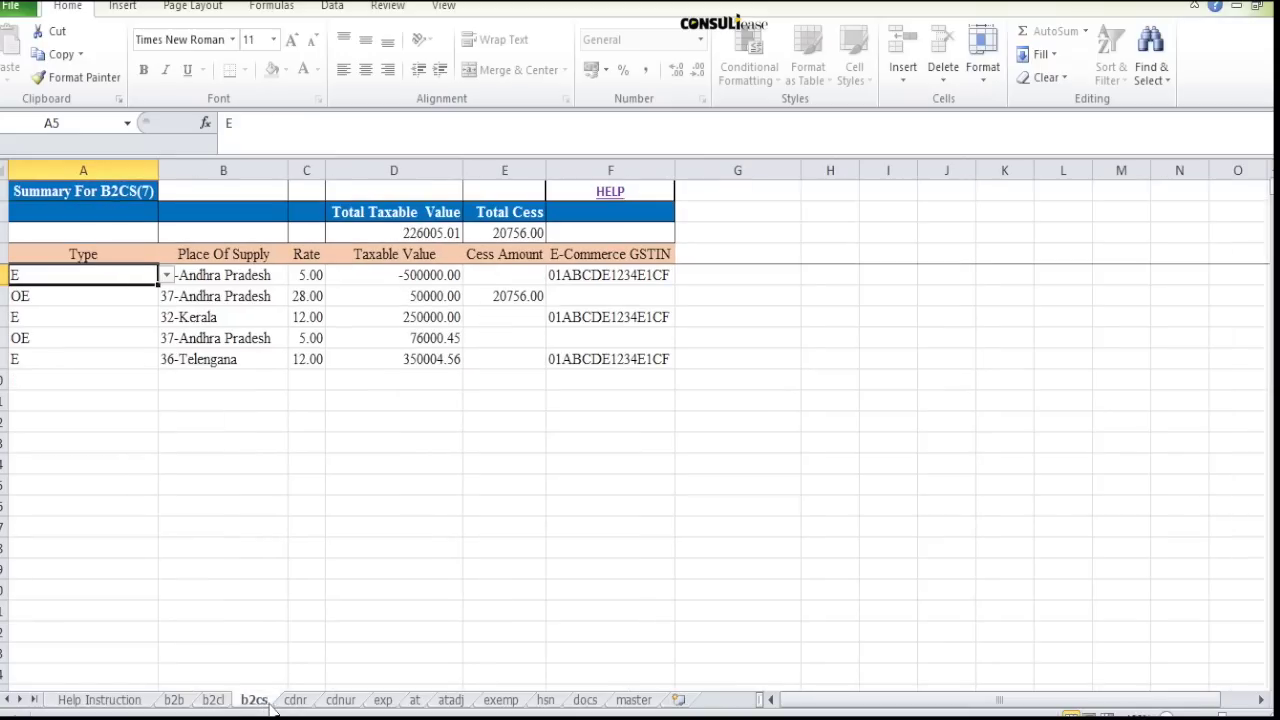
{"action": "left_click", "coordinate": [295, 700]}
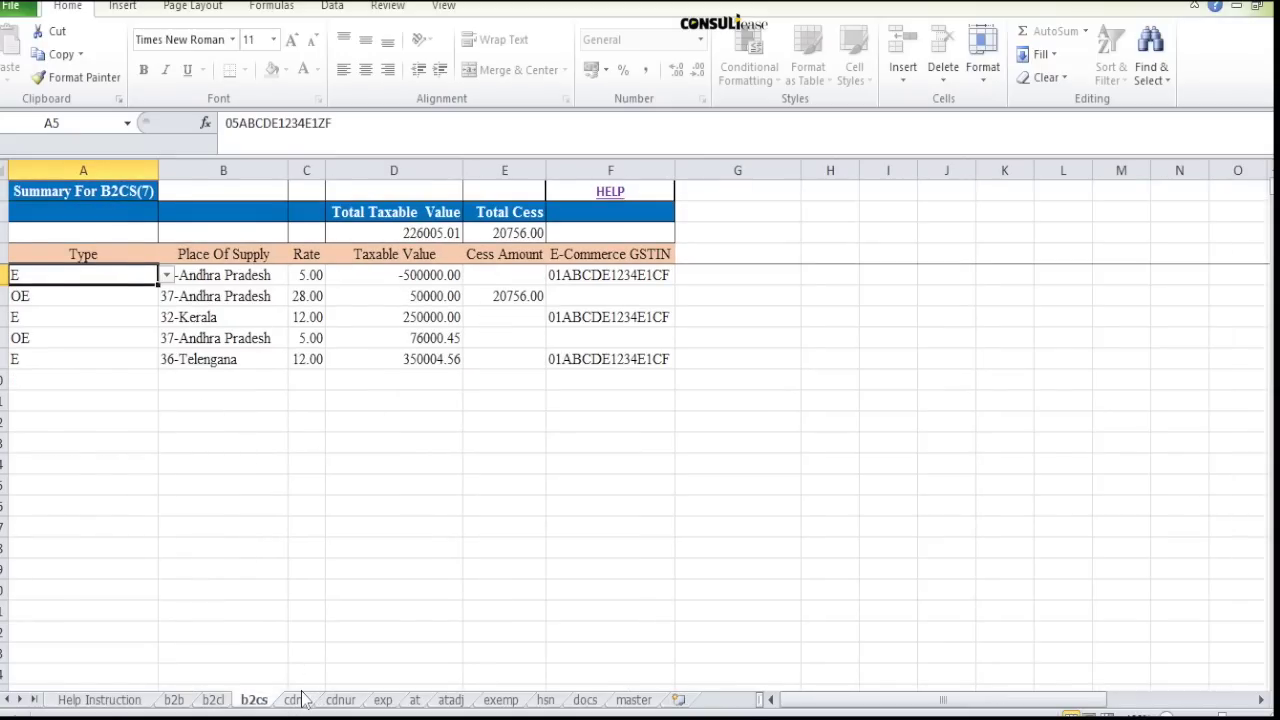
{"action": "left_click", "coordinate": [340, 700]}
{"action": "left_click", "coordinate": [385, 702]}
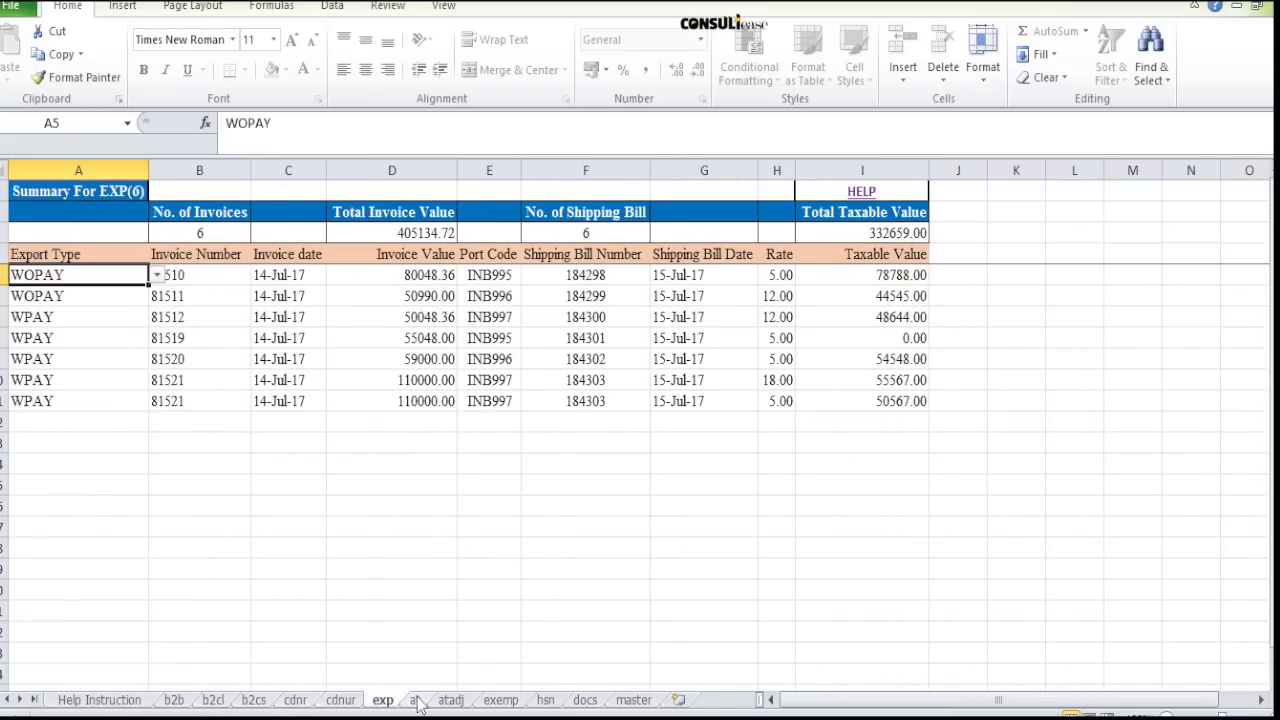
{"action": "left_click", "coordinate": [414, 700]}
{"action": "left_click", "coordinate": [451, 700]}
{"action": "left_click", "coordinate": [500, 700]}
{"action": "left_click", "coordinate": [545, 700]}
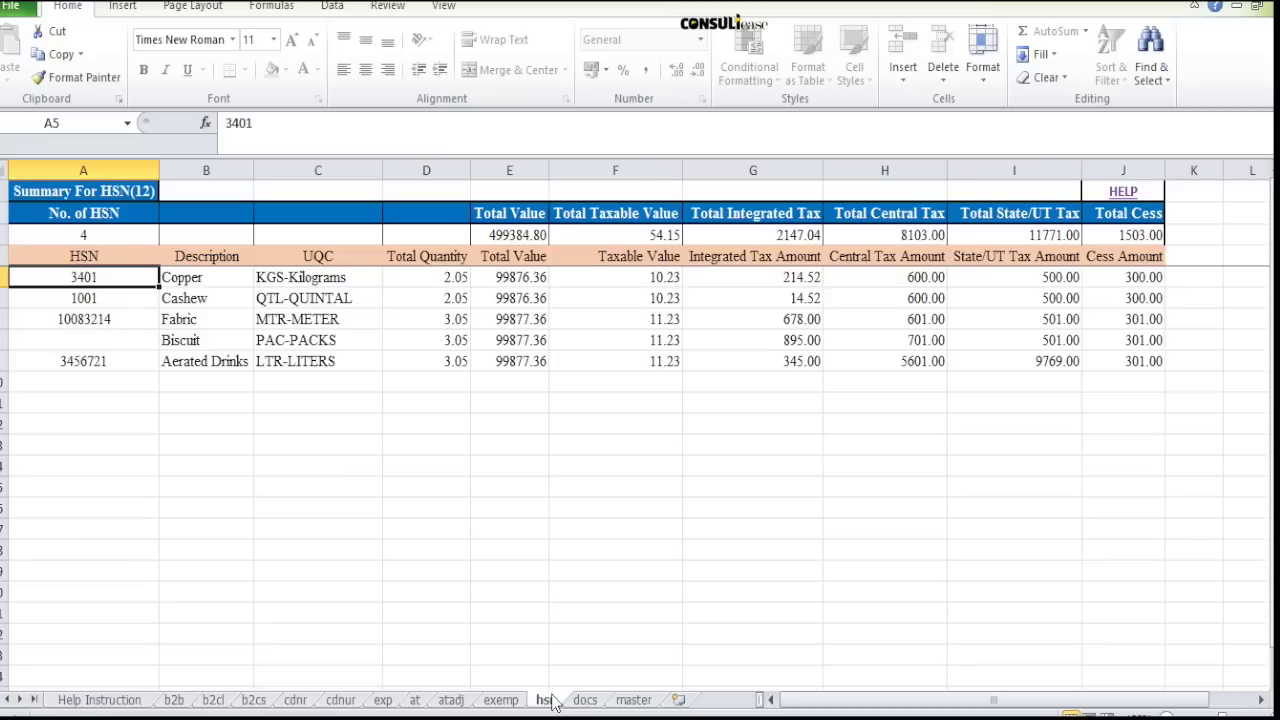
{"action": "left_click", "coordinate": [585, 700]}
{"action": "left_click", "coordinate": [634, 700]}
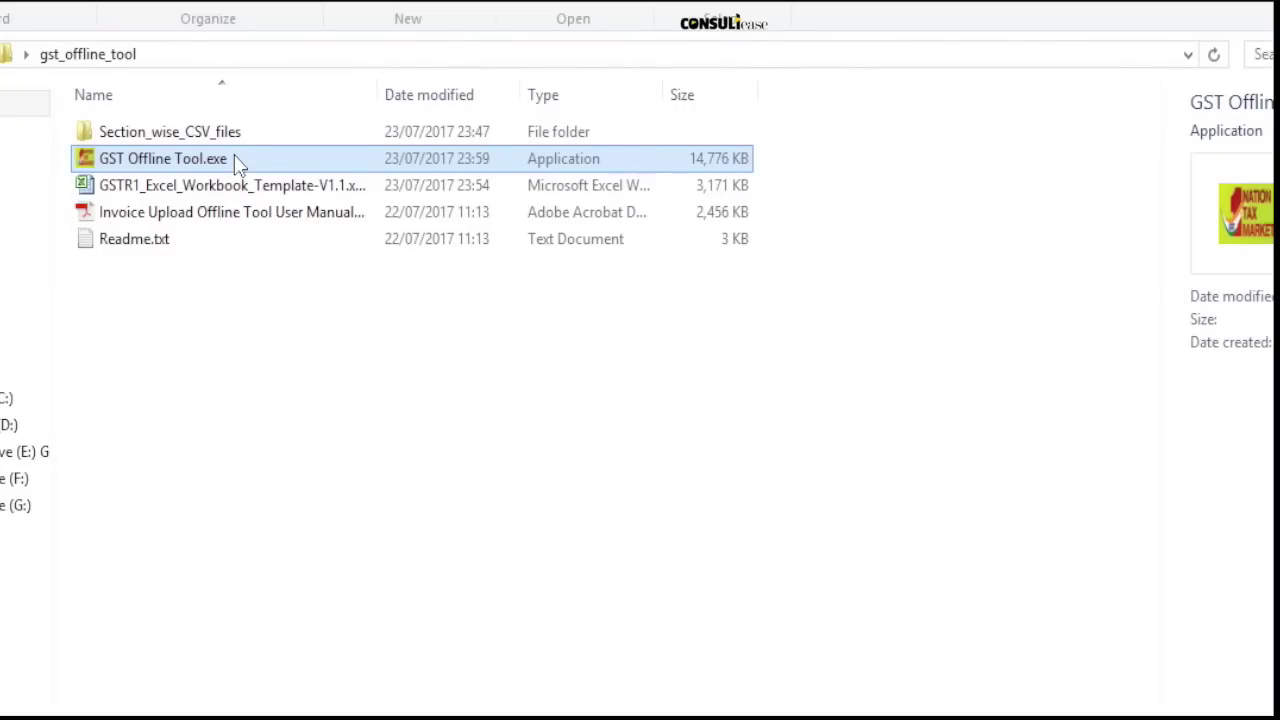
Run GST Offline Tool.exe despite the SmartScreen warning and install it to C:\GST Offline Tool with a desktop icon
{"action": "double_click", "coordinate": [234, 158]}
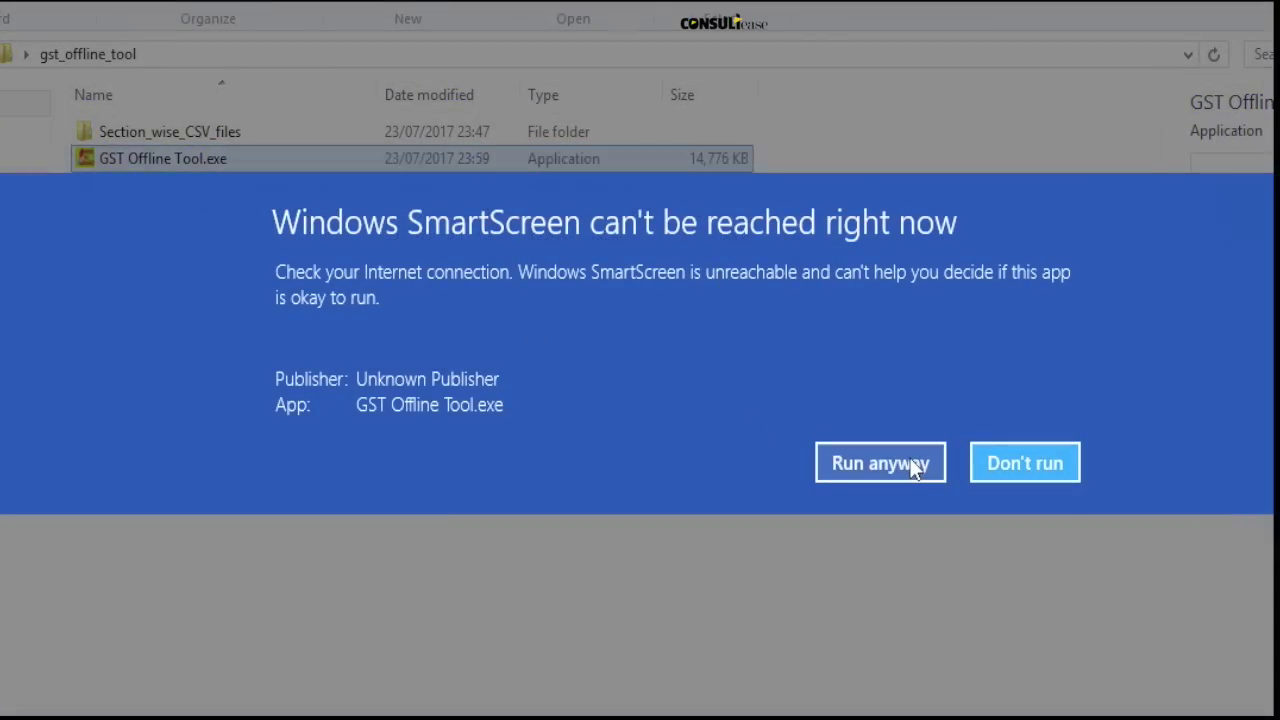
{"action": "left_click", "coordinate": [880, 464]}
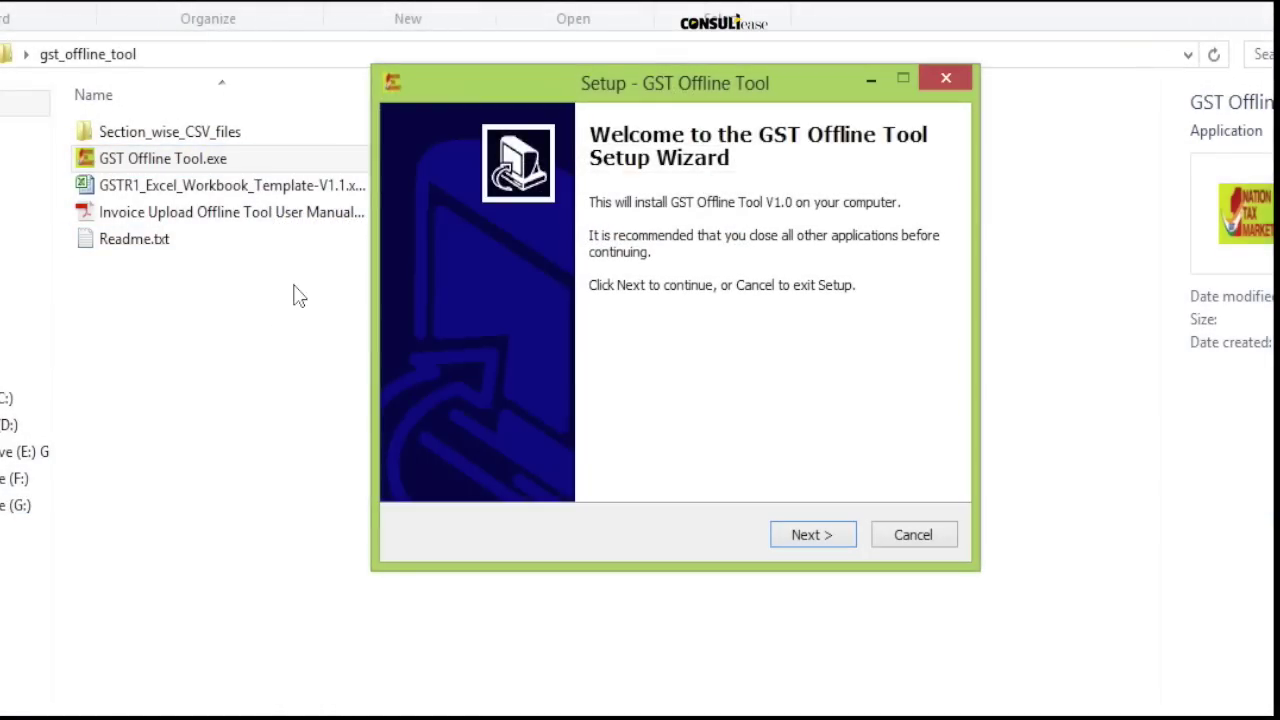
{"action": "left_click", "coordinate": [817, 532]}
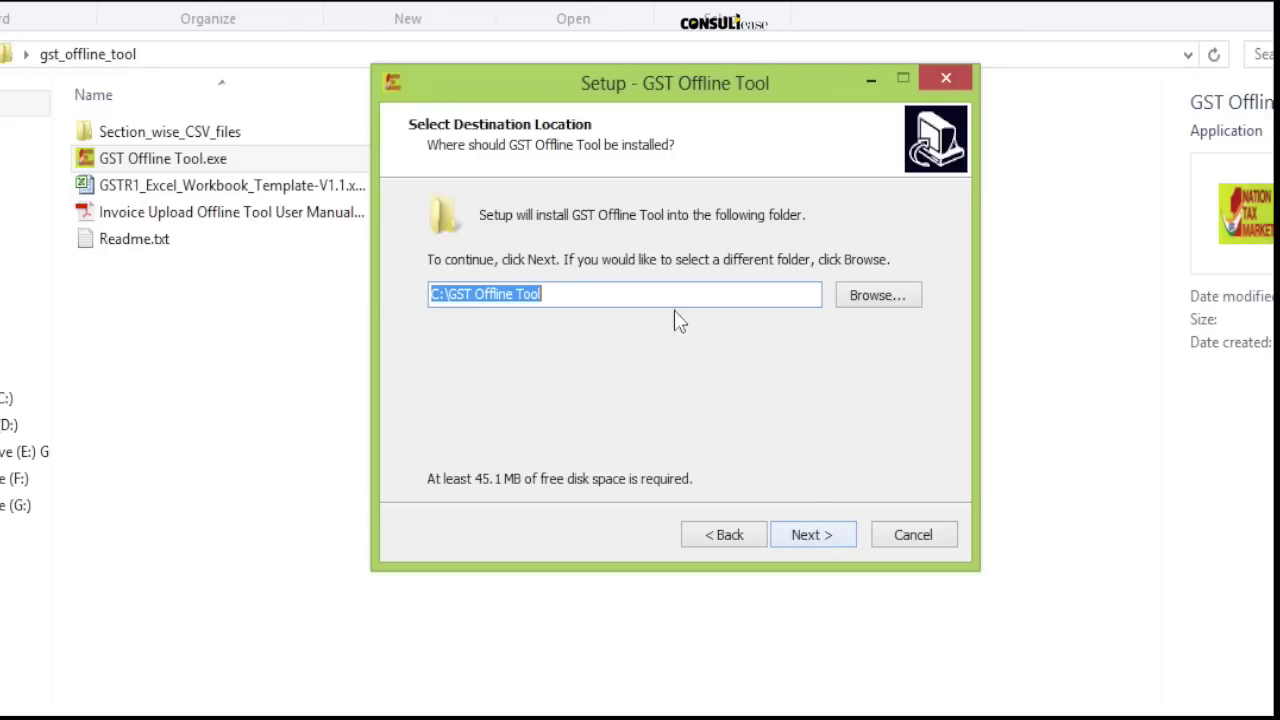
{"action": "left_click", "coordinate": [815, 536]}
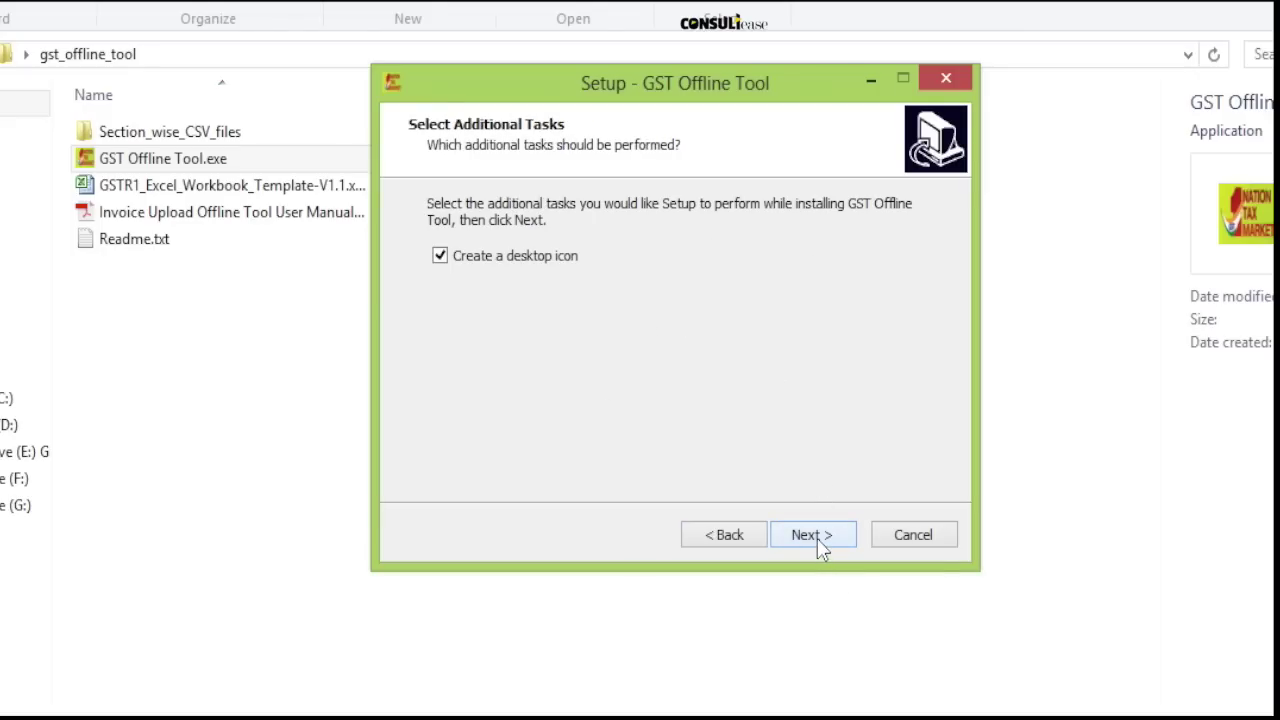
{"action": "left_click", "coordinate": [817, 537]}
{"action": "left_click", "coordinate": [817, 538]}
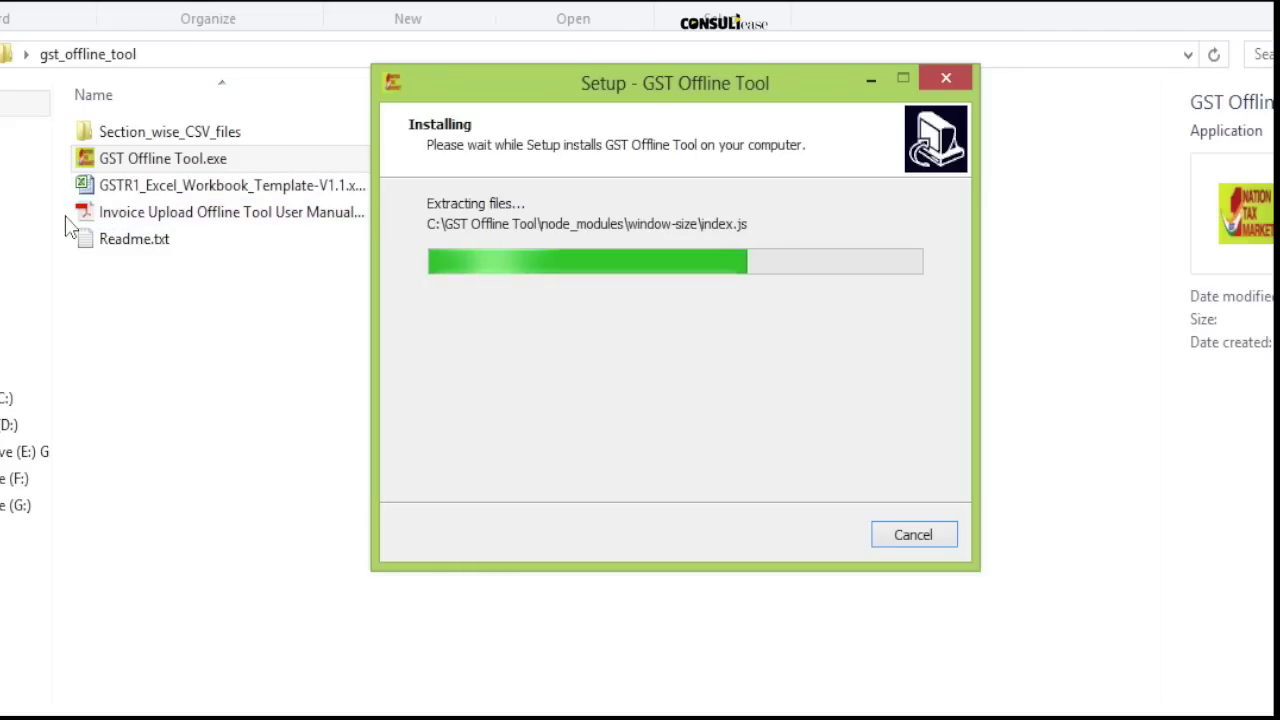
{"action": "left_click", "coordinate": [149, 222]}
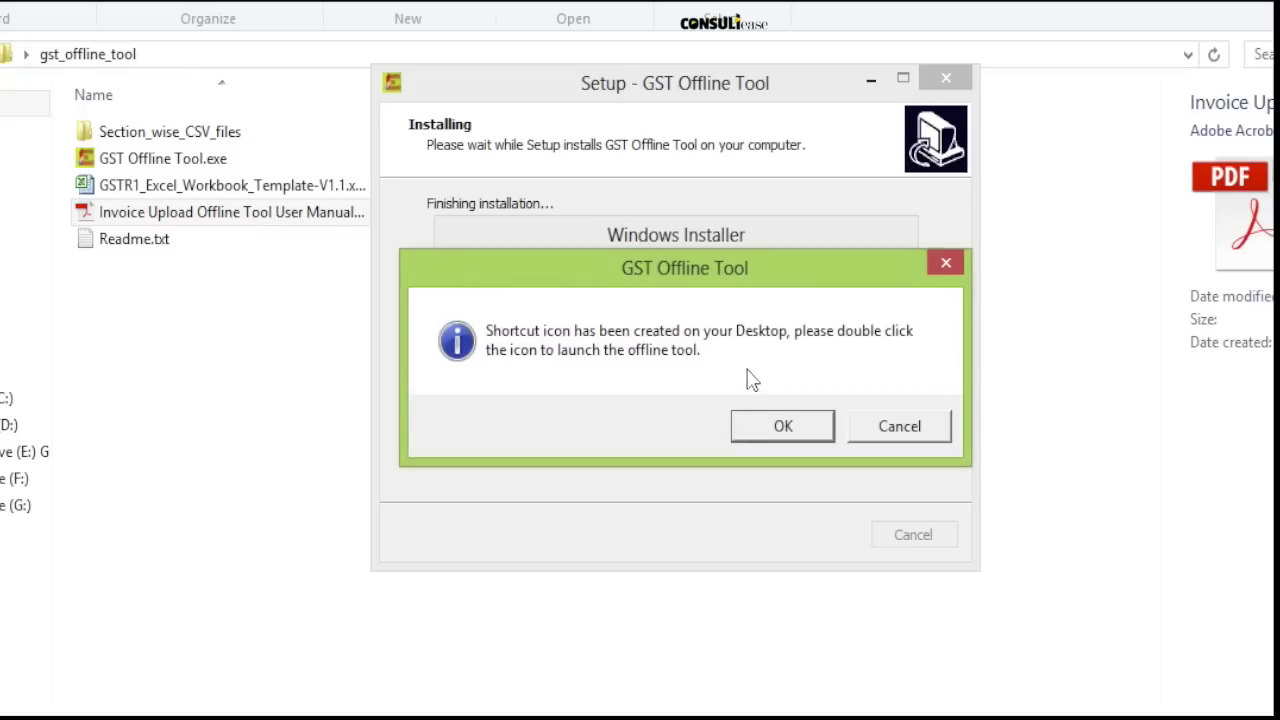
{"action": "left_click", "coordinate": [788, 428]}
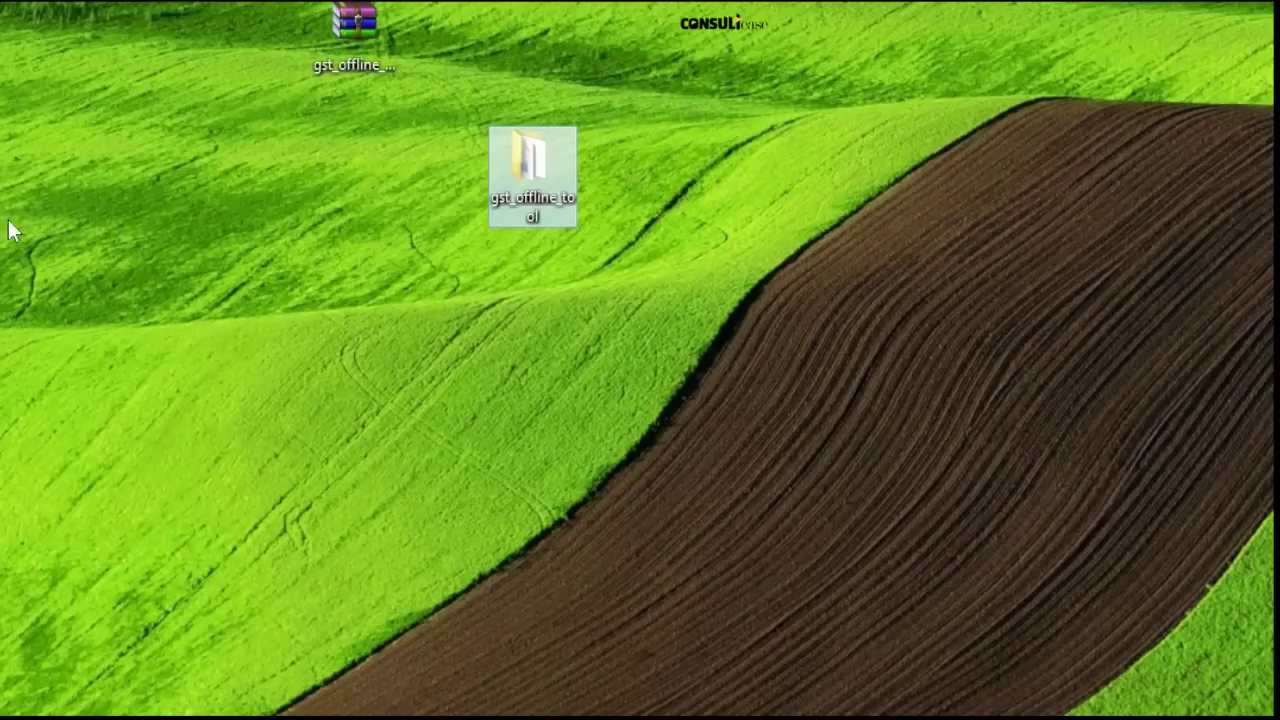
Reposition the GST Offline Tool shortcut on the desktop, launch the tool and start a new invoice data upload for the return
{"action": "left_click_drag", "start_coordinate": [1, 313], "coordinate": [131, 279]}
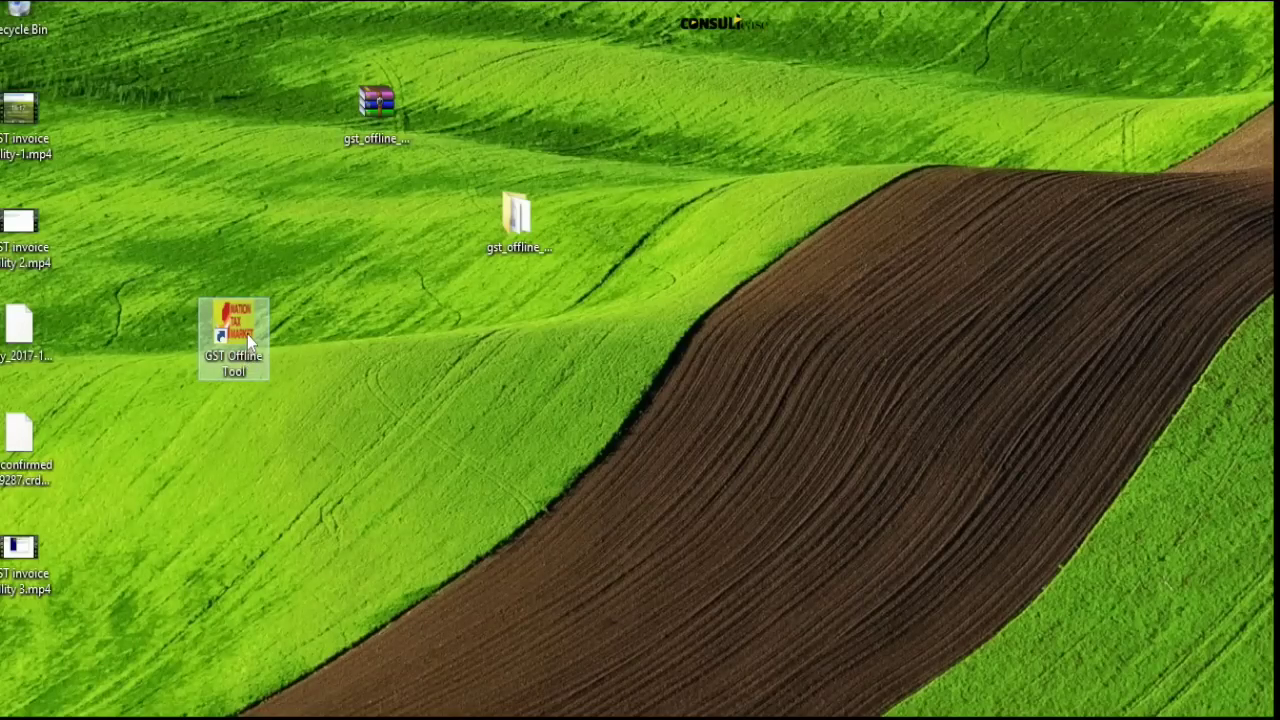
{"action": "double_click", "coordinate": [247, 334]}
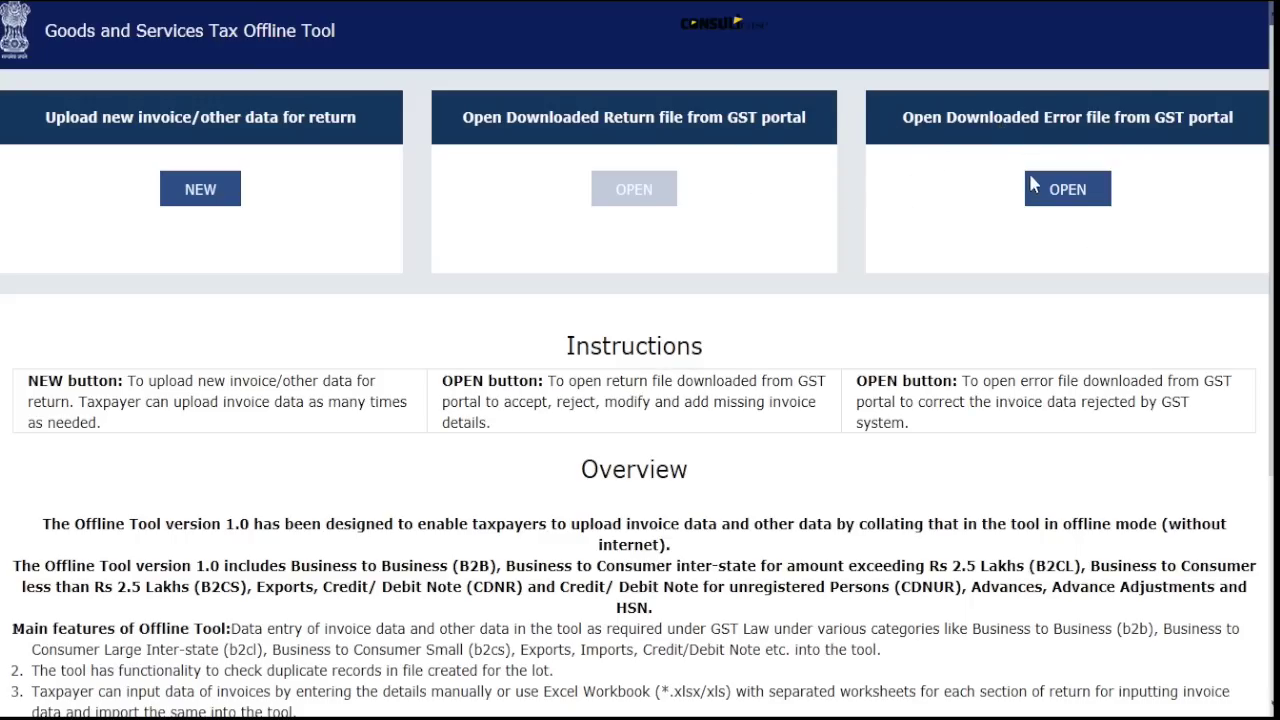
{"action": "left_click", "coordinate": [201, 190]}
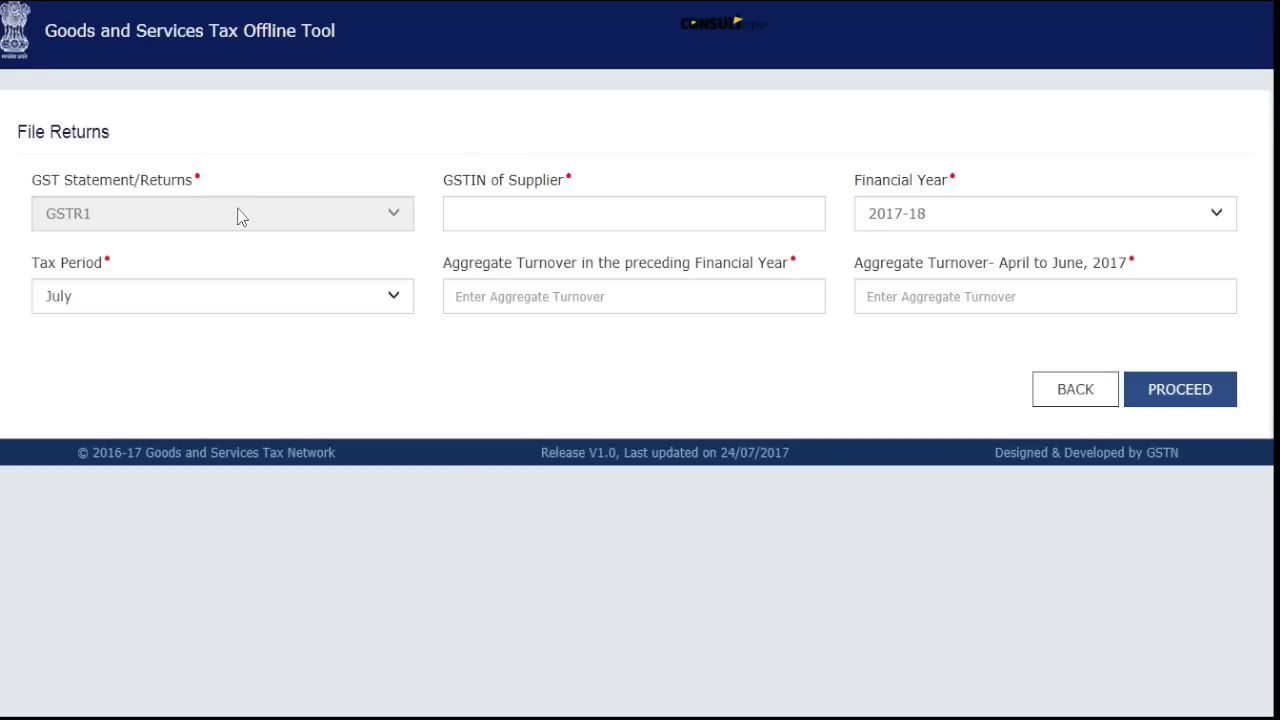
Fill in the supplier's GSTIN, financial year 2017-18, preceding-year turnover 1,00,000 and April to June 2017 turnover 5000, and proceed
{"action": "left_click", "coordinate": [536, 231]}
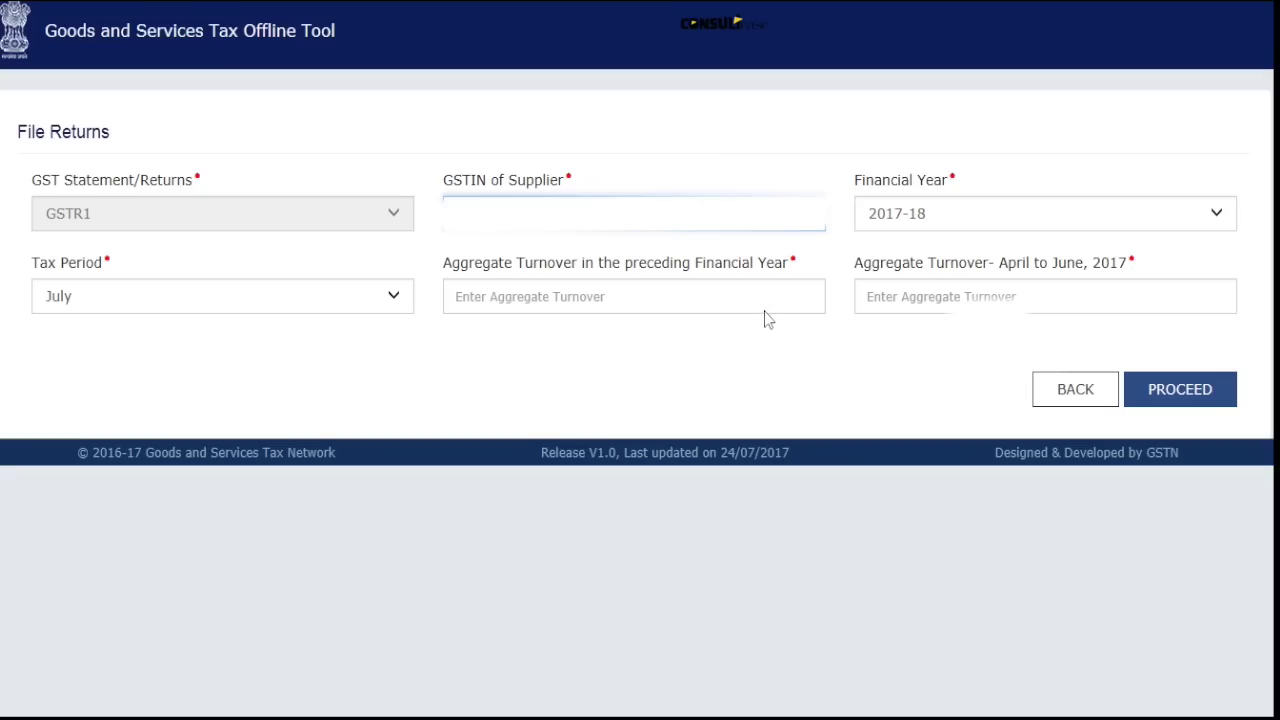
{"action": "left_click", "coordinate": [966, 222]}
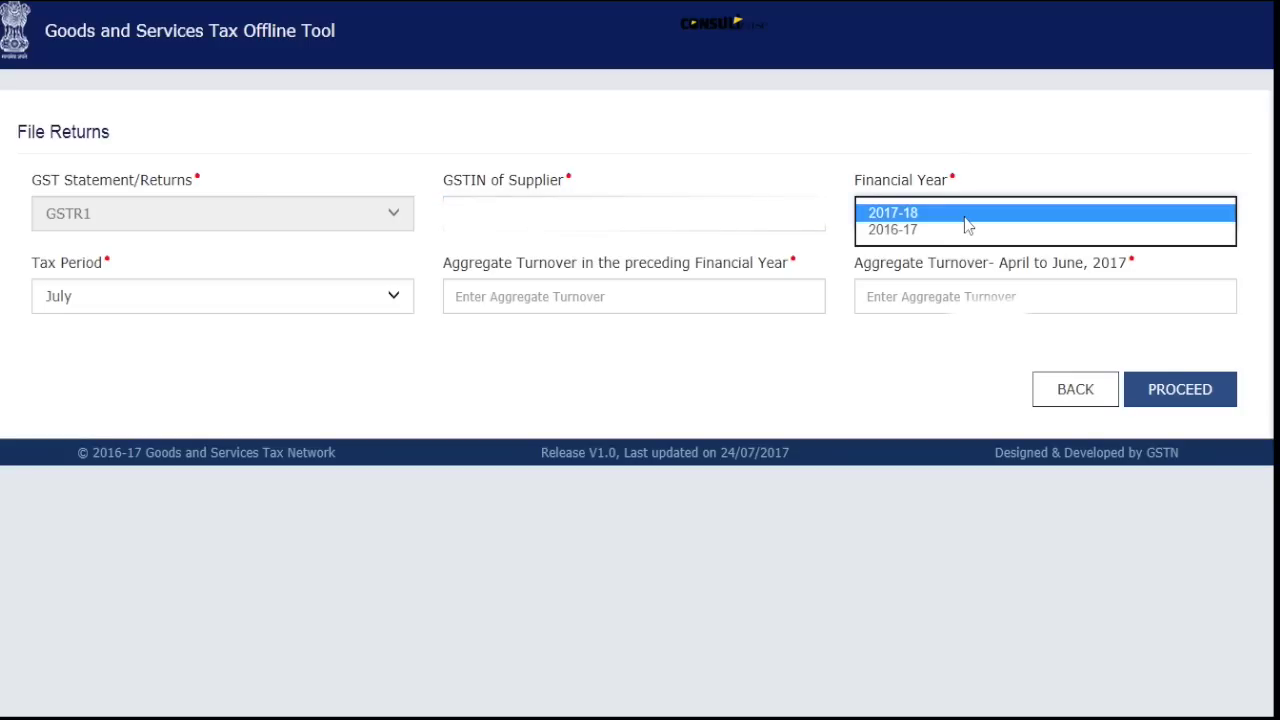
{"action": "left_click", "coordinate": [914, 213]}
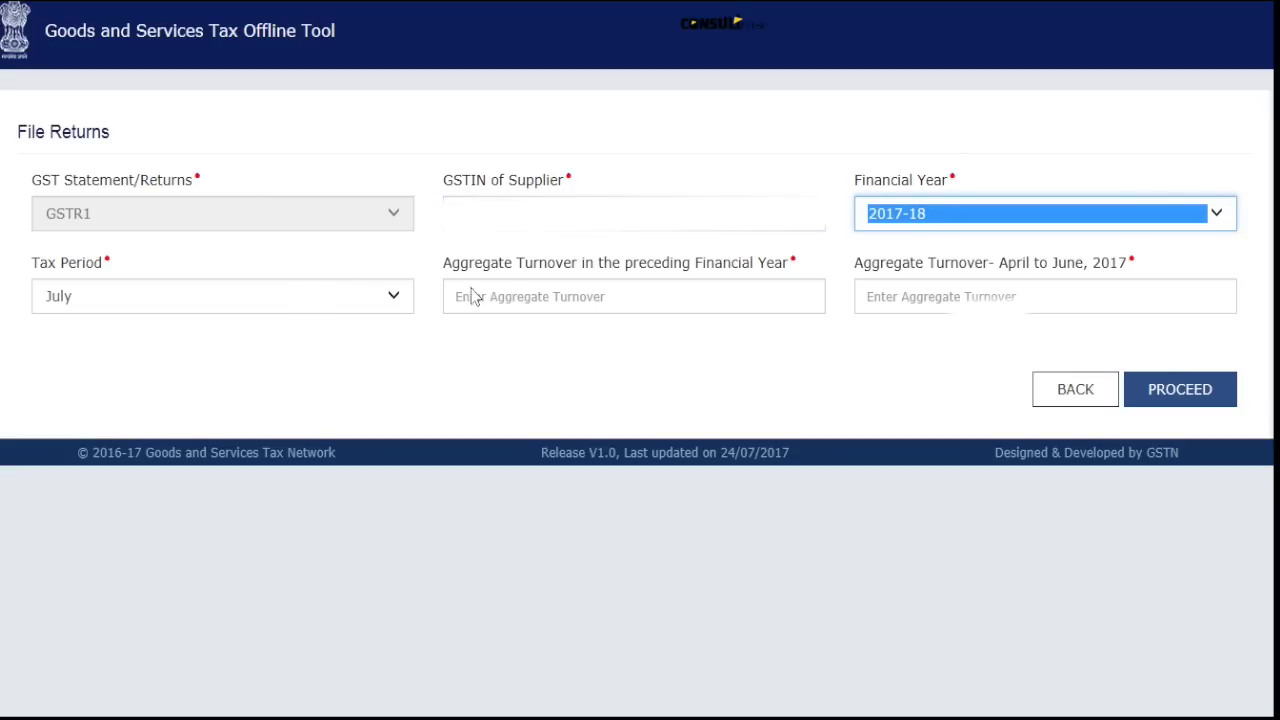
{"action": "left_click", "coordinate": [539, 302]}
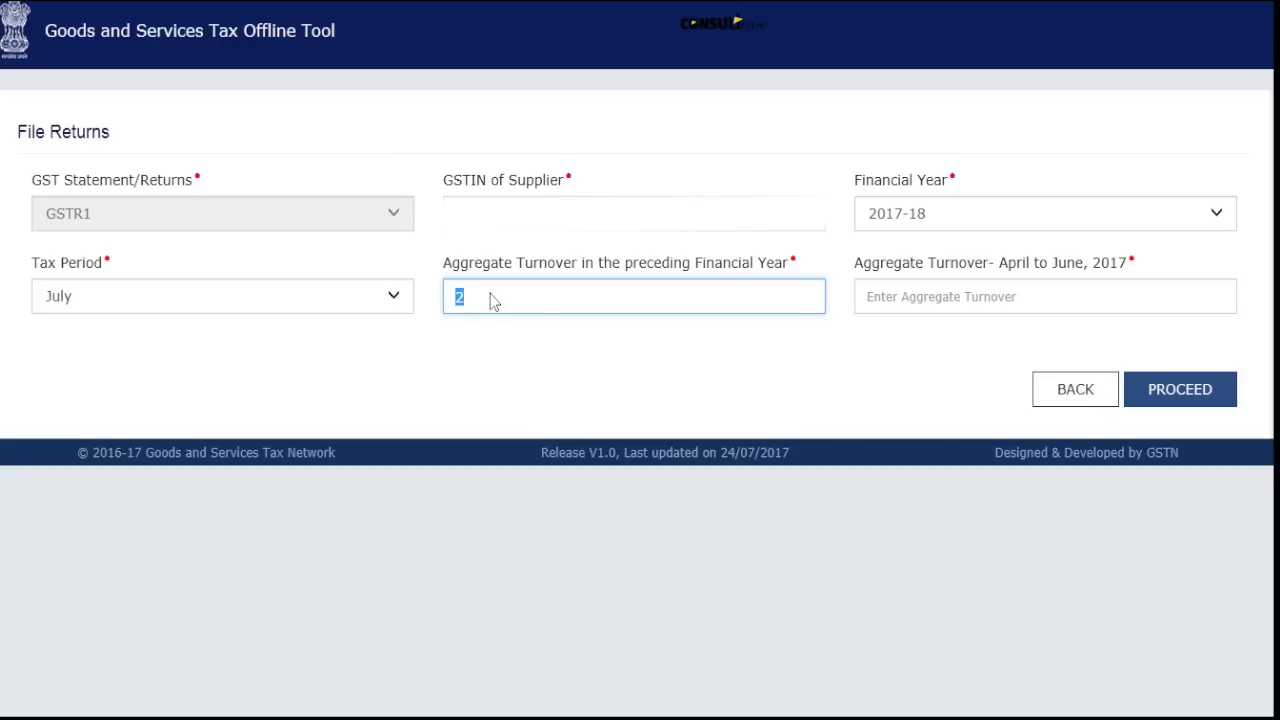
{"action": "left_click", "coordinate": [939, 309]}
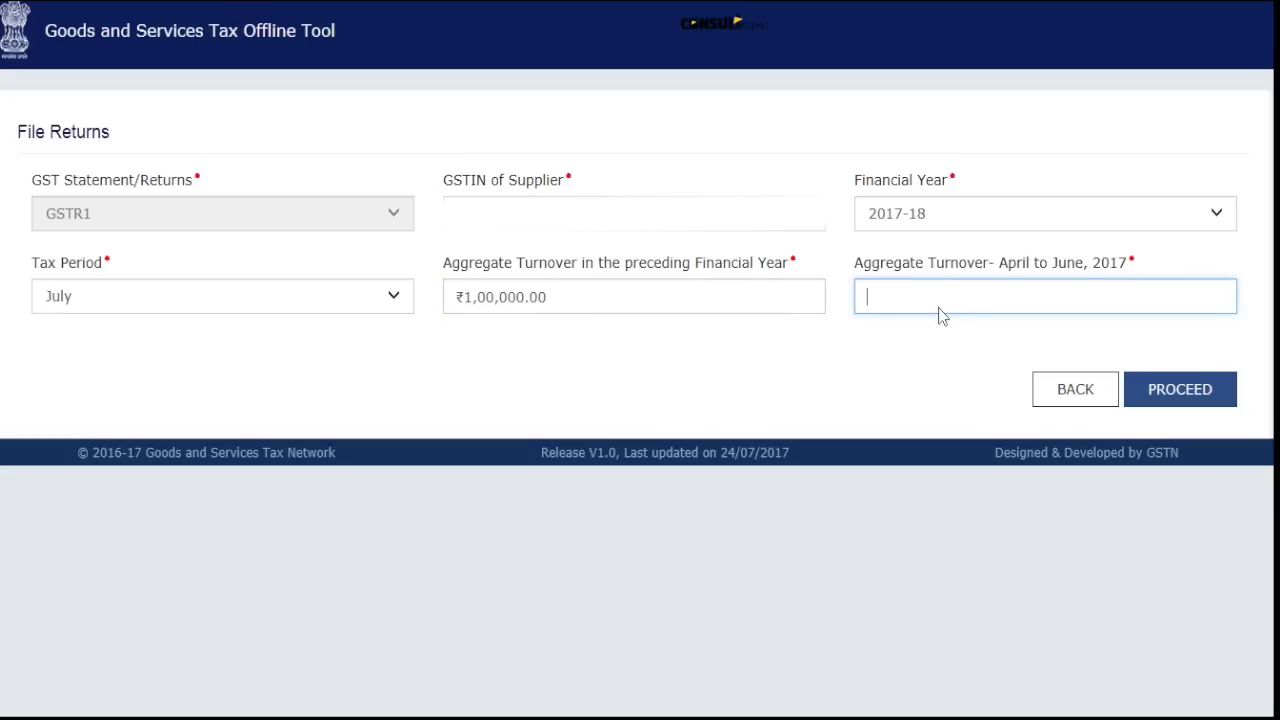
{"action": "type", "text": "5000"}
{"action": "left_click", "coordinate": [1186, 392]}
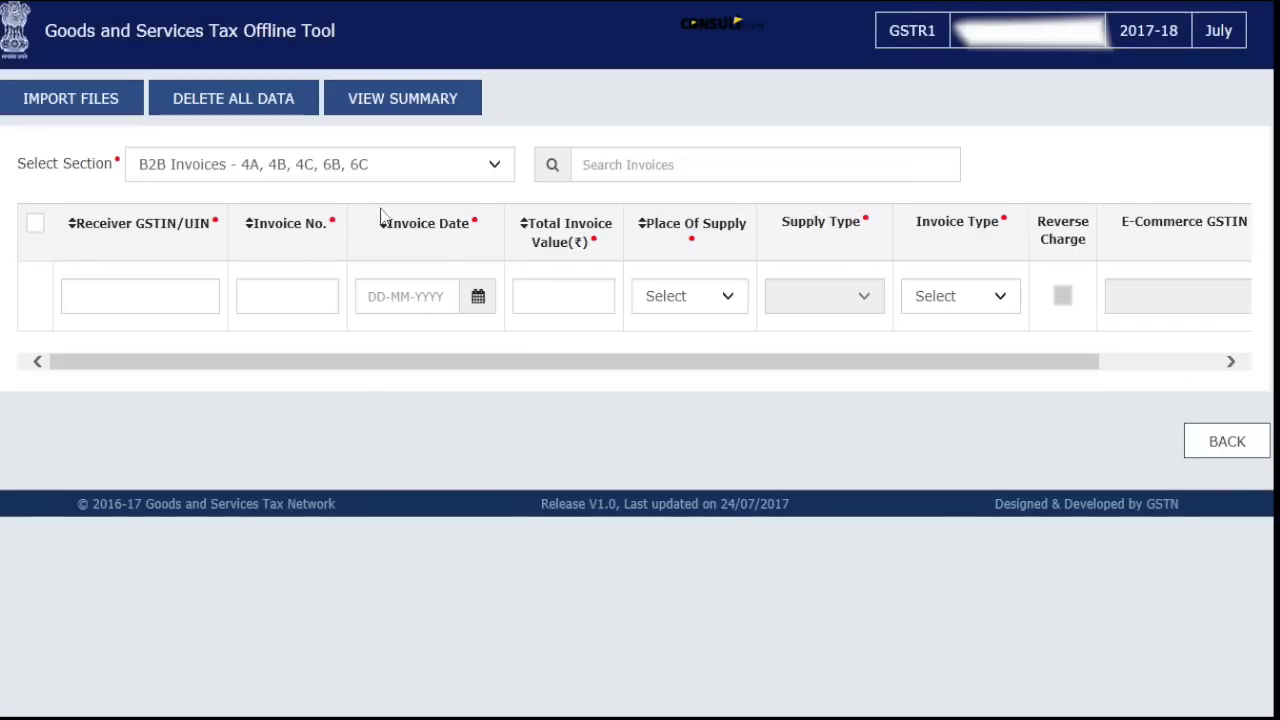
Select the section B2B Invoices - 4A, 4B, 4C, 6B, 6C and activate the Receiver GSTIN/UIN field of the empty invoice row
{"action": "left_click", "coordinate": [228, 172]}
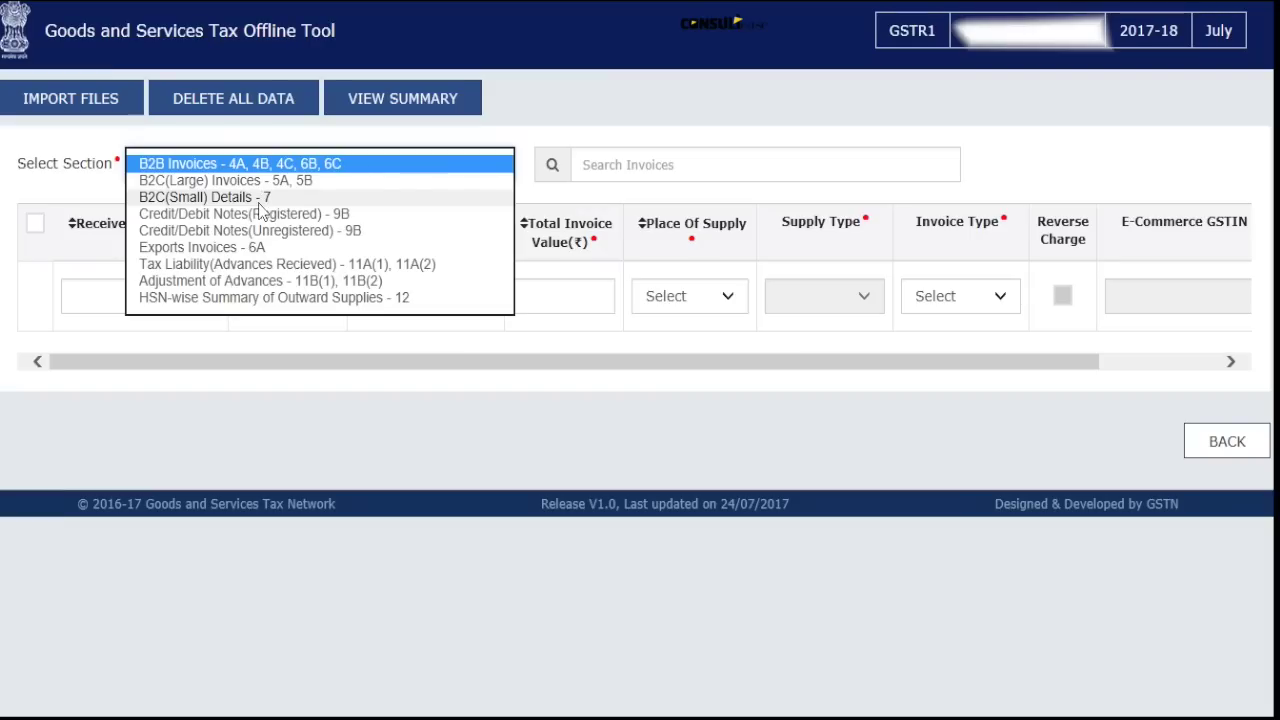
{"action": "left_click", "coordinate": [305, 163]}
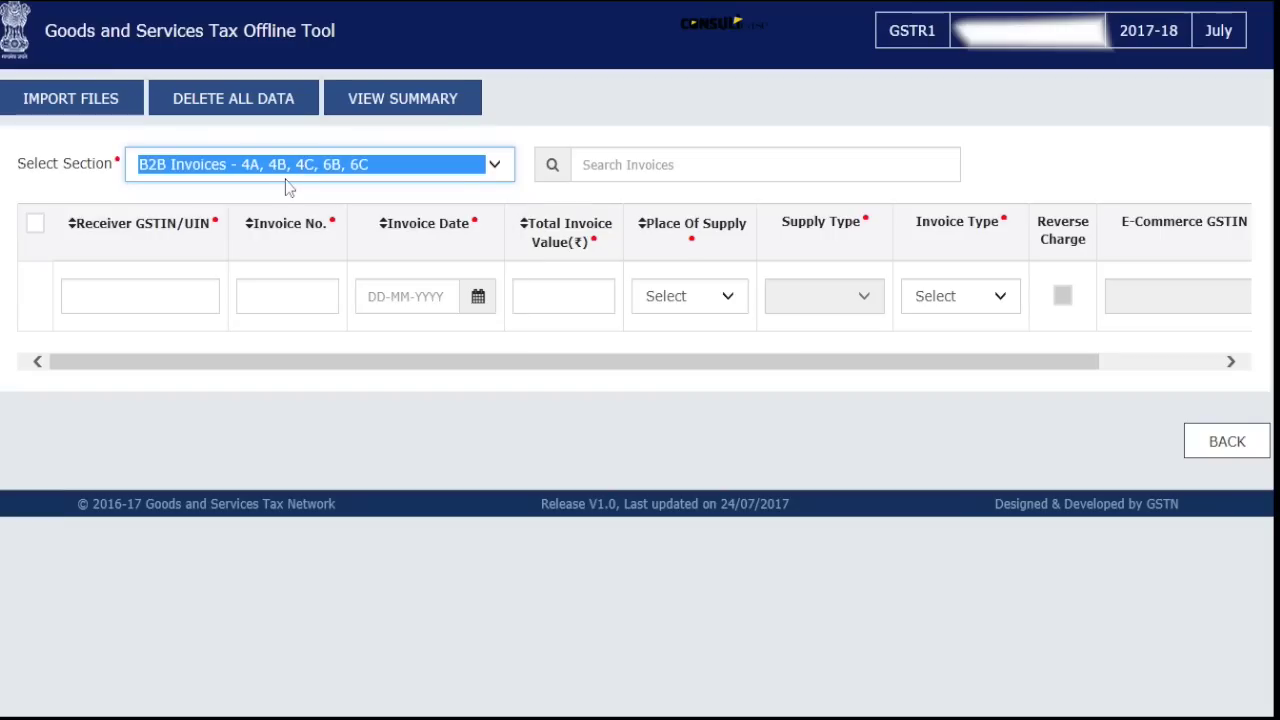
{"action": "left_click", "coordinate": [34, 223]}
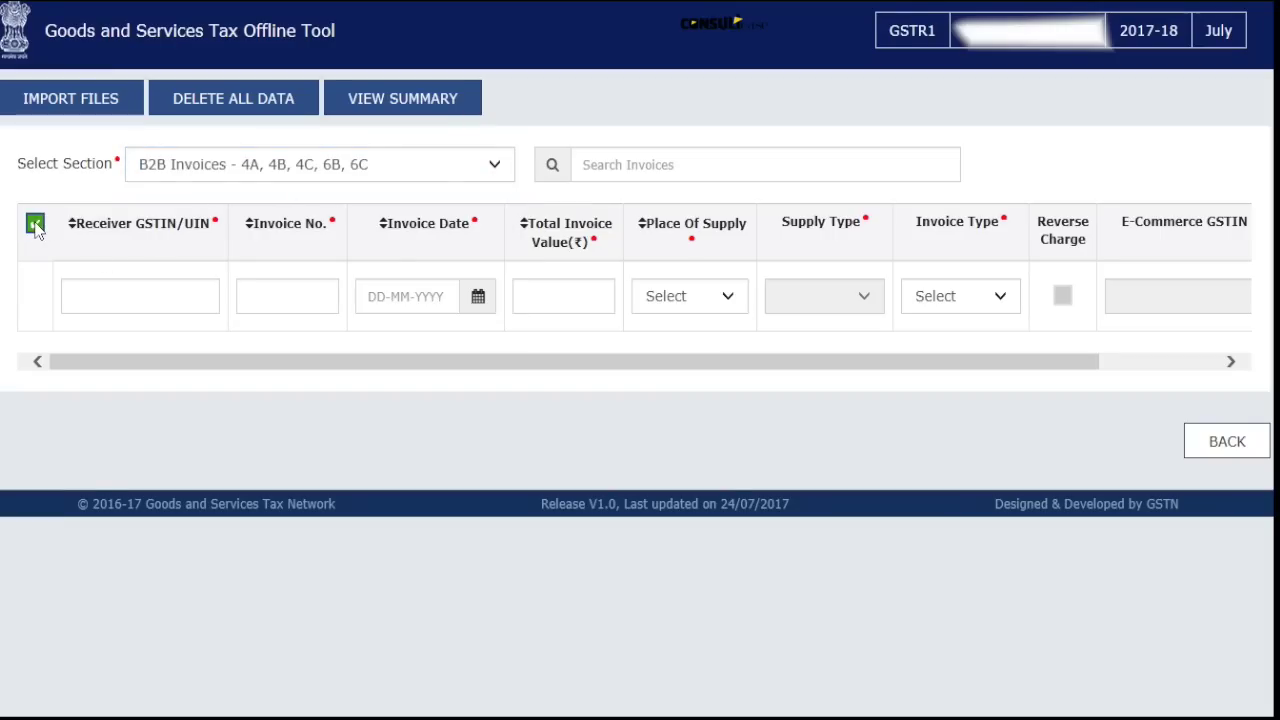
{"action": "left_click", "coordinate": [35, 224]}
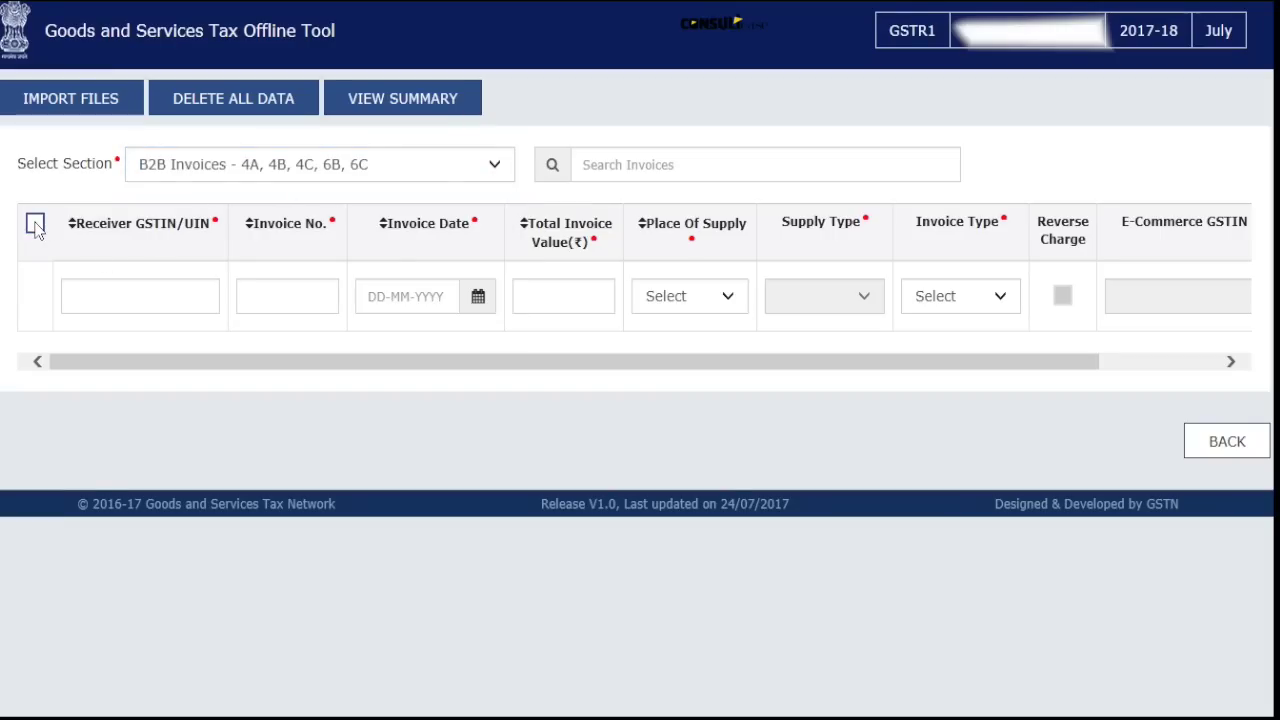
{"action": "left_click", "coordinate": [142, 305]}
{"action": "left_click", "coordinate": [36, 226]}
{"action": "left_click", "coordinate": [132, 309]}
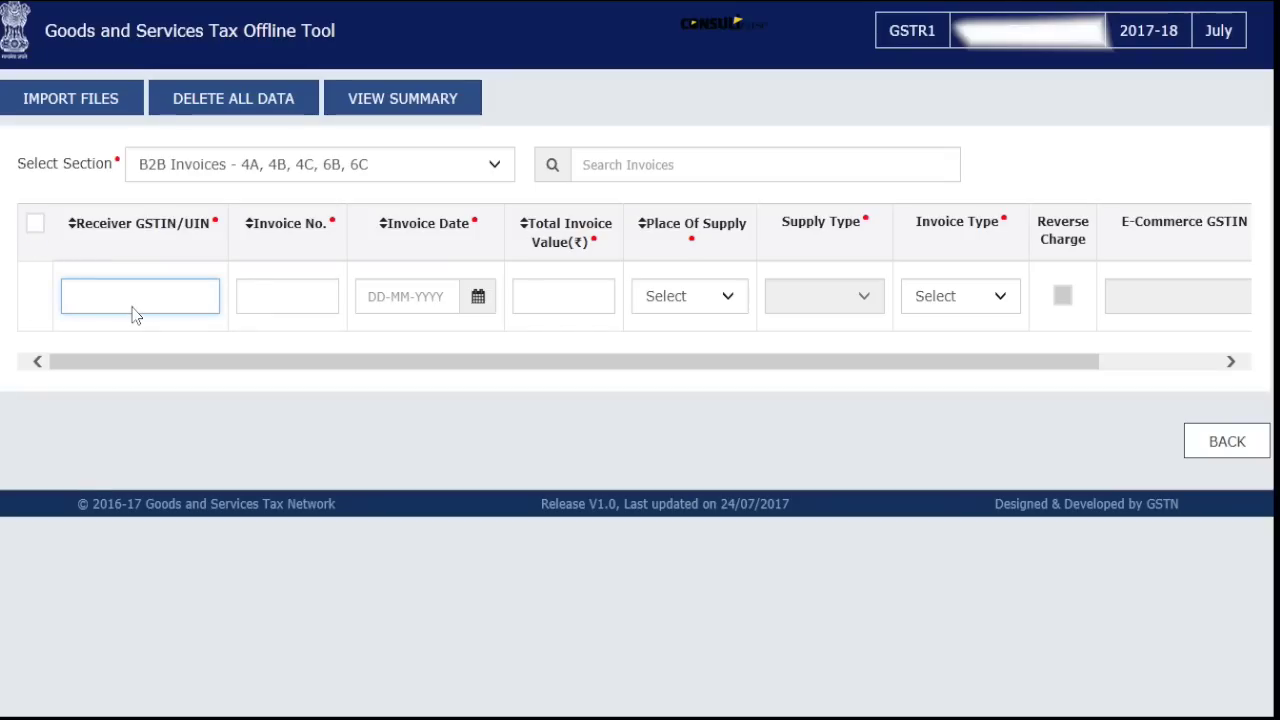
Switch to the gst_offline_tool folder on the desktop and open the GSTR1_Excel_Workbook_Template-V1.1 workbook in Excel
{"action": "key", "text": "alt+Tab"}
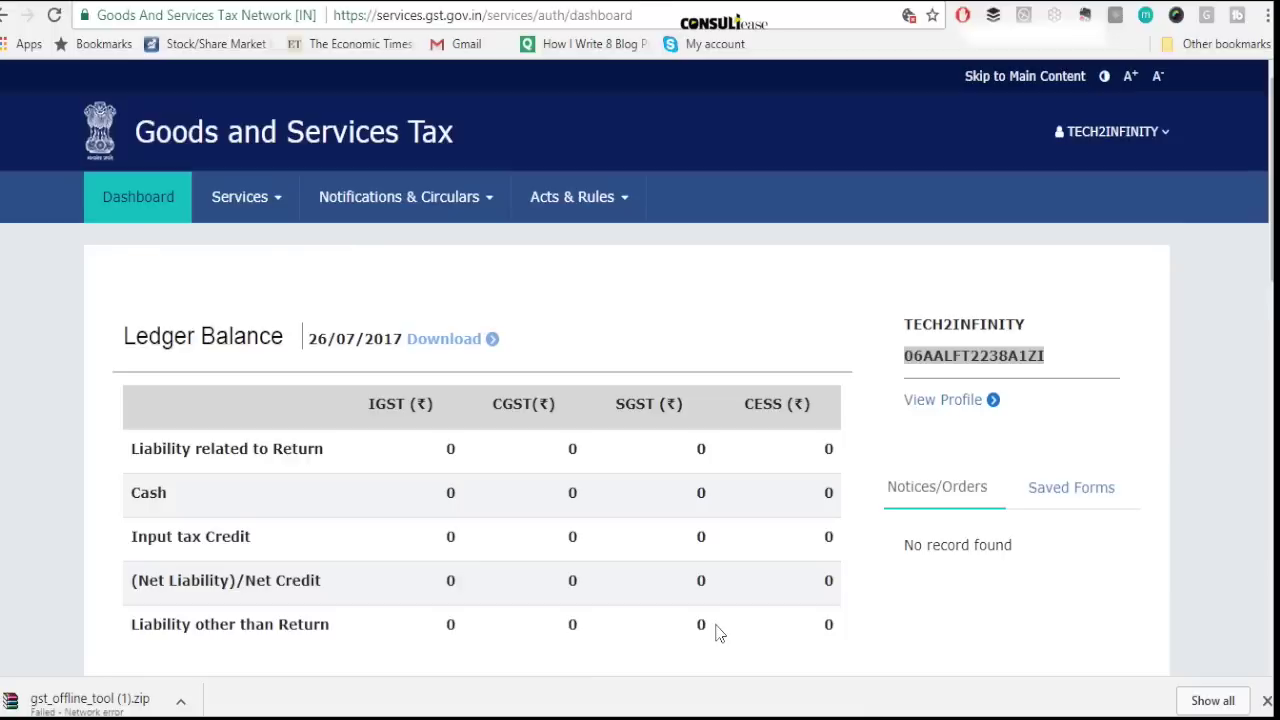
{"action": "key", "text": "super+d"}
{"action": "double_click", "coordinate": [516, 215]}
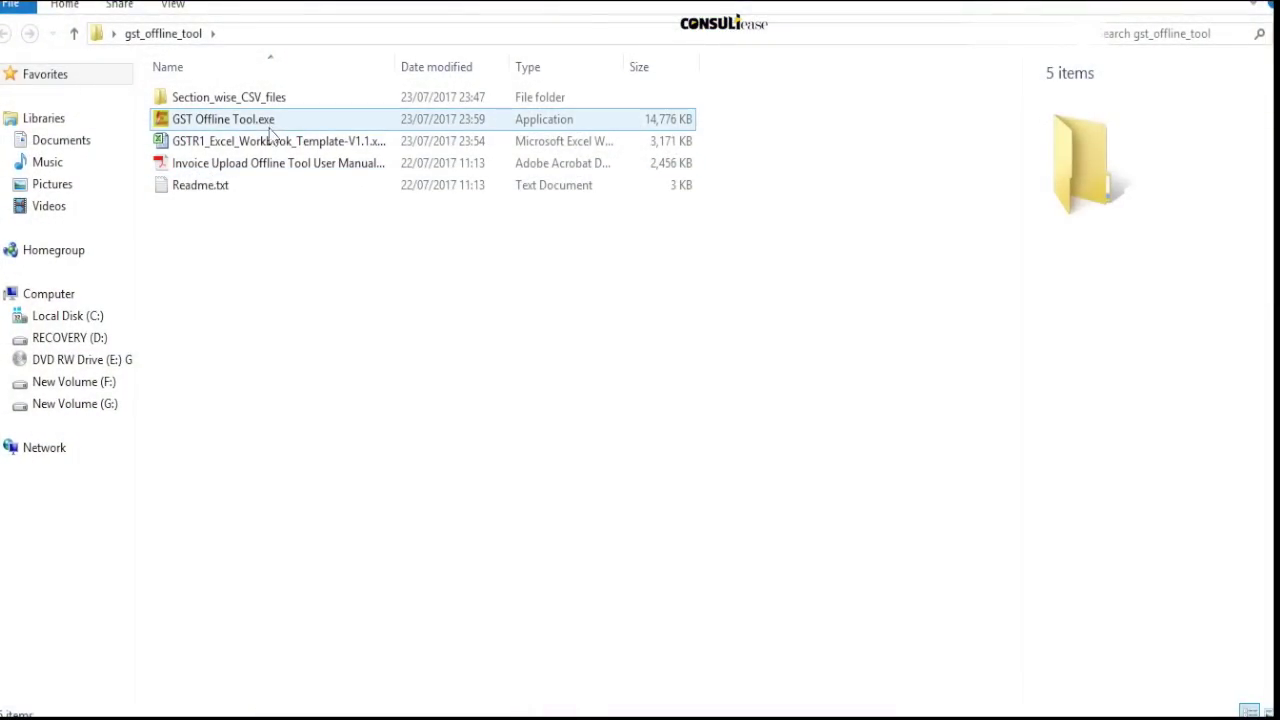
{"action": "double_click", "coordinate": [272, 141]}
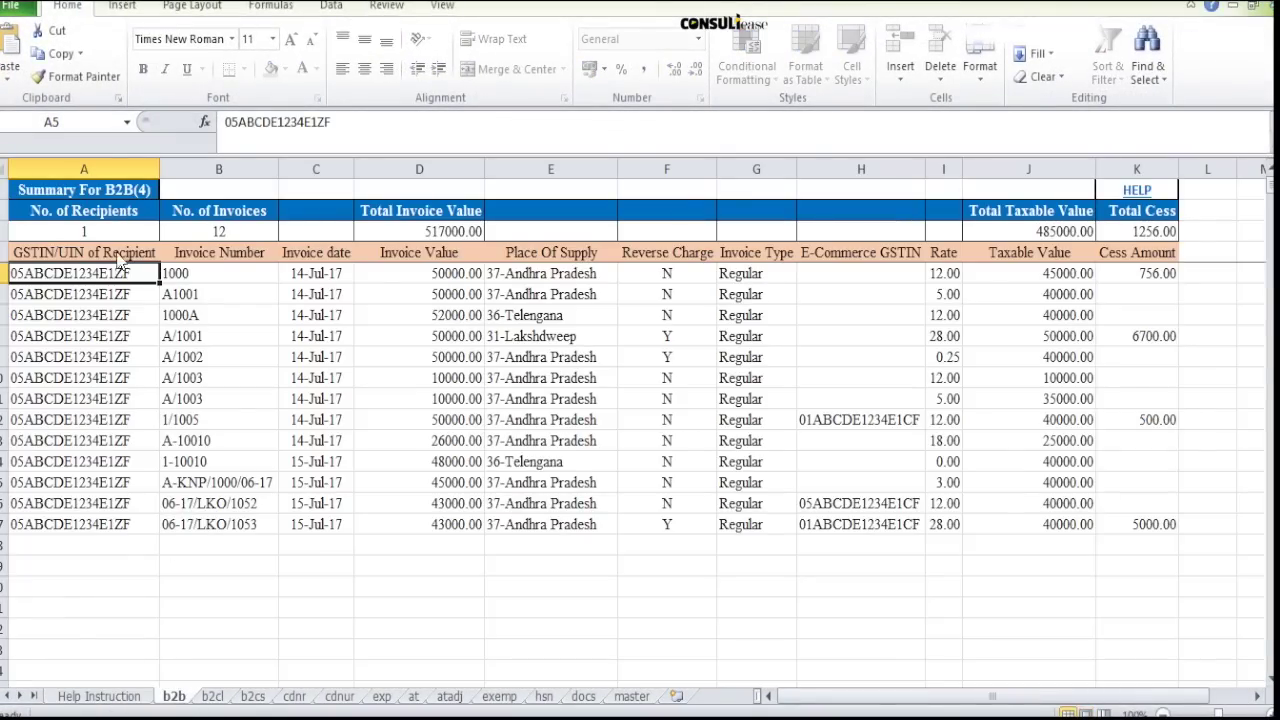
Copy the recipient's GSTIN from cell A5 of the b2b sheet into the Receiver GSTIN/UIN field of the GST Offline Tool
{"action": "left_click_drag", "start_coordinate": [335, 122], "coordinate": [183, 125]}
{"action": "key", "text": "ctrl+c"}
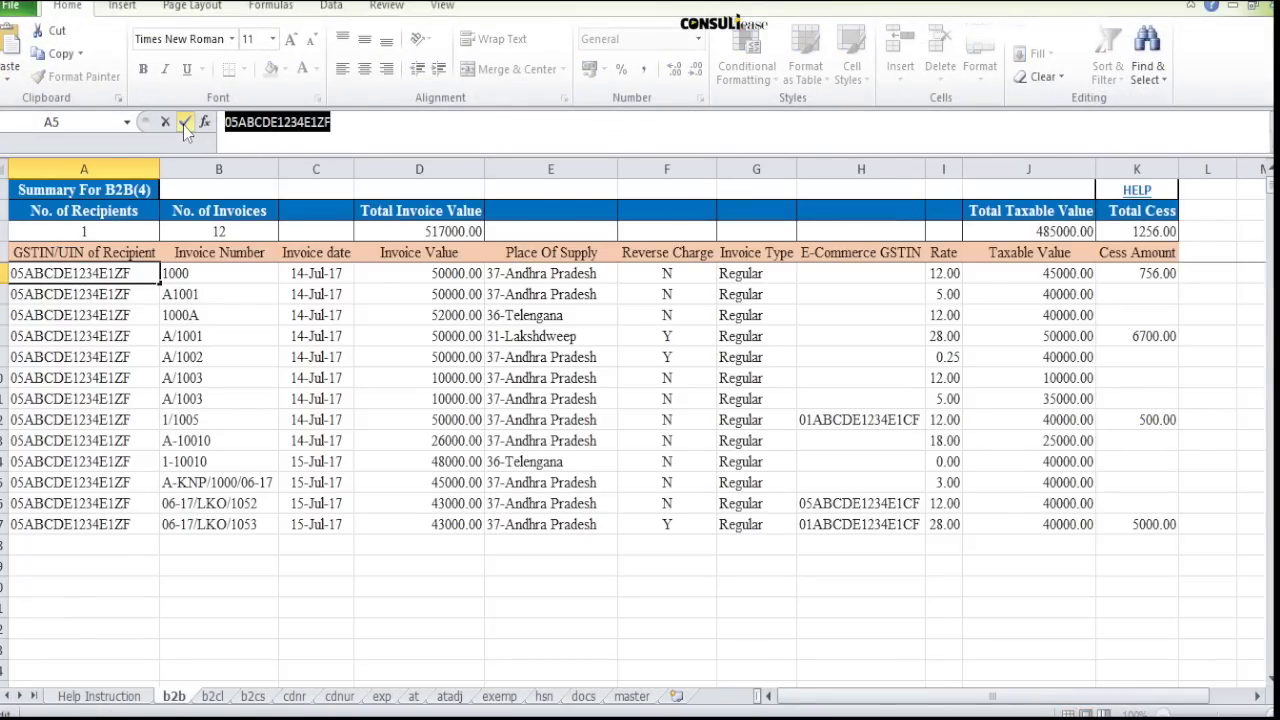
{"action": "key", "text": "alt+Tab"}
{"action": "key", "text": "alt+Tab"}
{"action": "key", "text": "alt+Tab"}
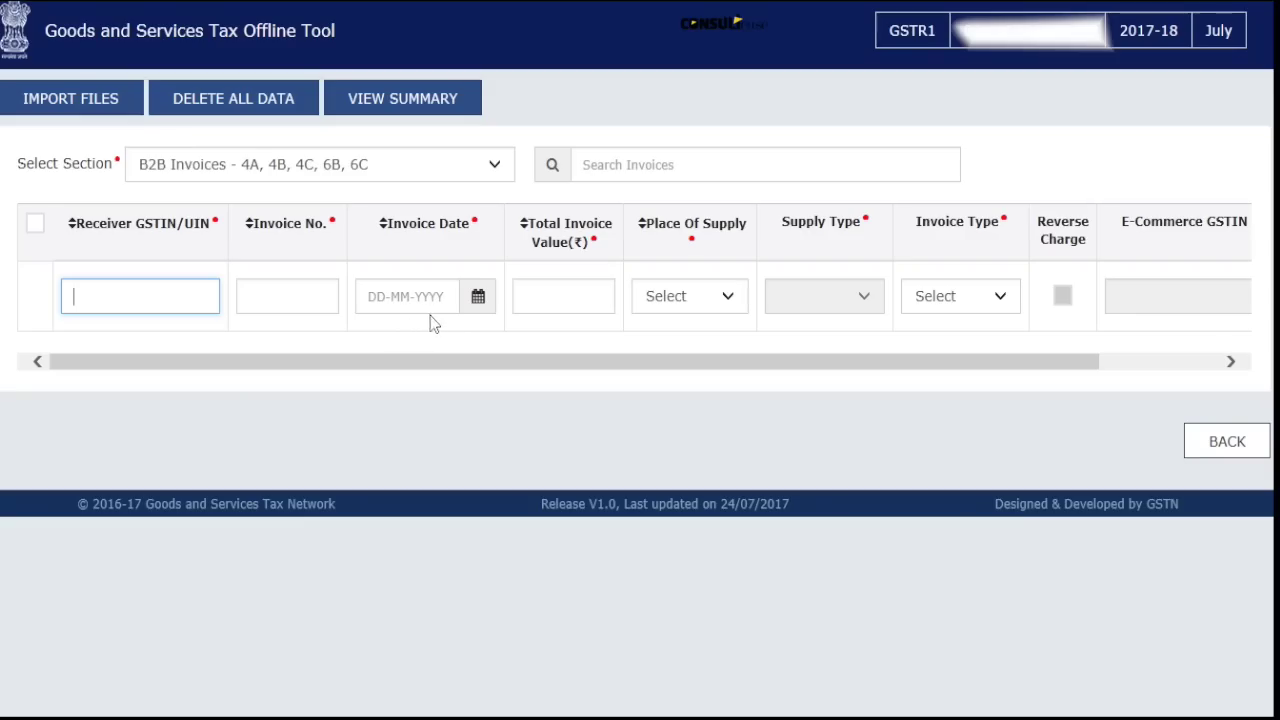
{"action": "key", "text": "ctrl+v"}
Enter invoice number 001, invoice date 11-07-2017 and total invoice value 5000 in the first invoice row
{"action": "left_click", "coordinate": [284, 306]}
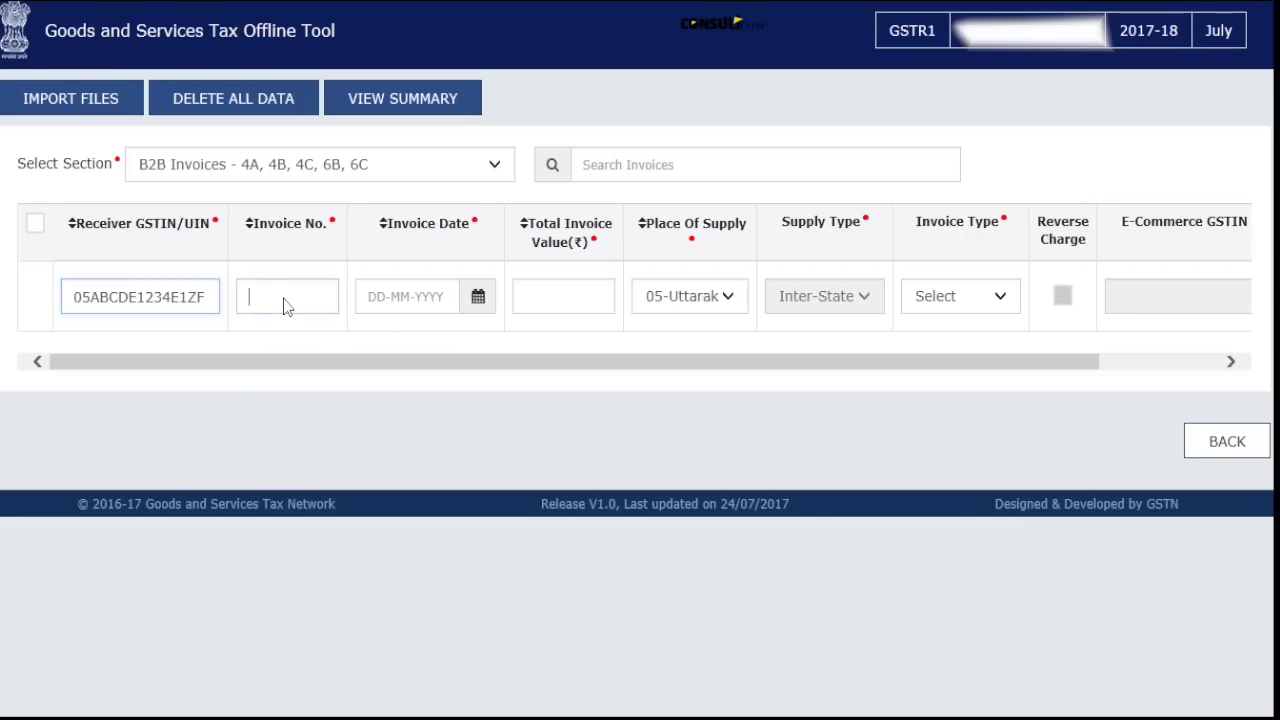
{"action": "type", "text": "001"}
{"action": "key", "text": "Tab"}
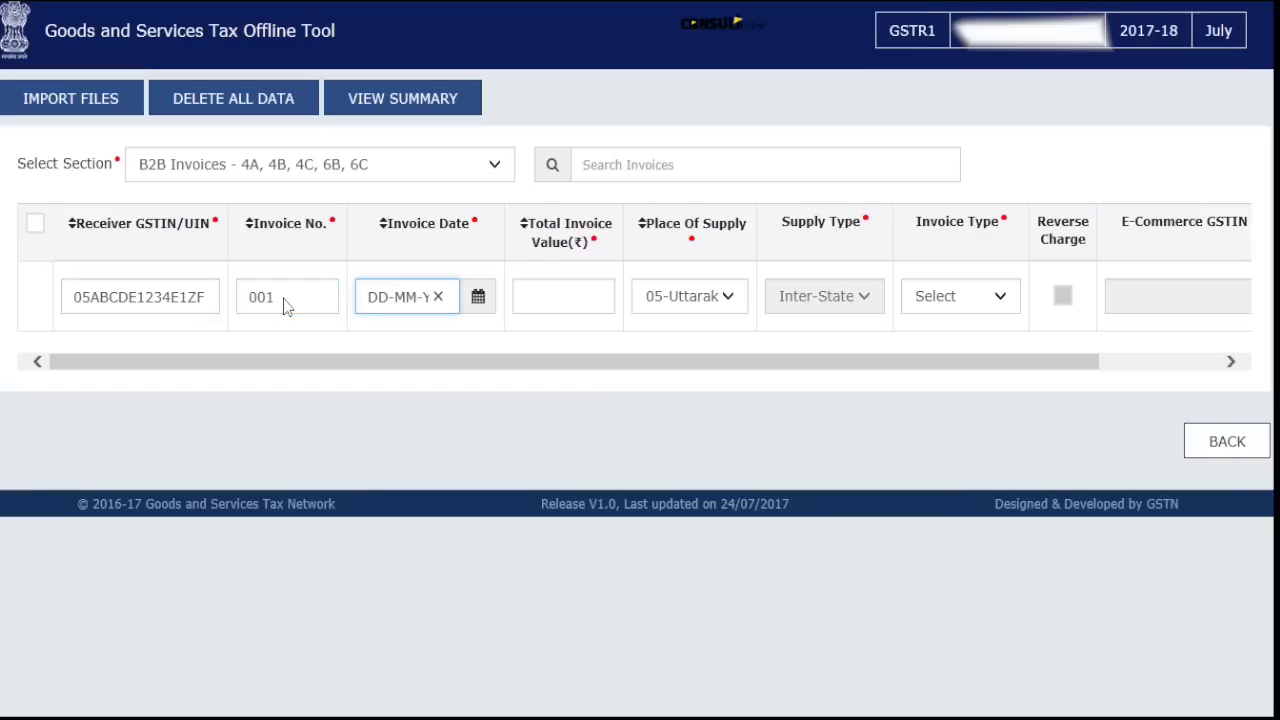
{"action": "left_click", "coordinate": [479, 301]}
{"action": "left_click", "coordinate": [598, 396]}
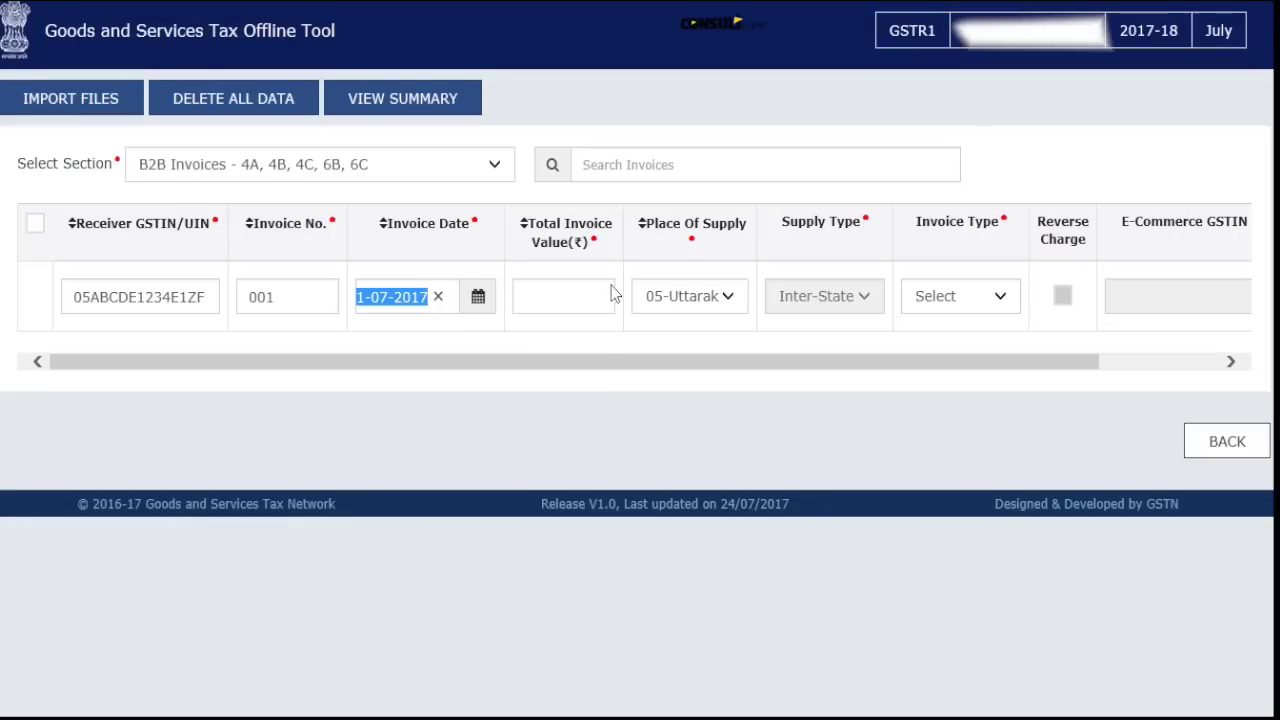
{"action": "left_click", "coordinate": [604, 305]}
{"action": "type", "text": "5000"}
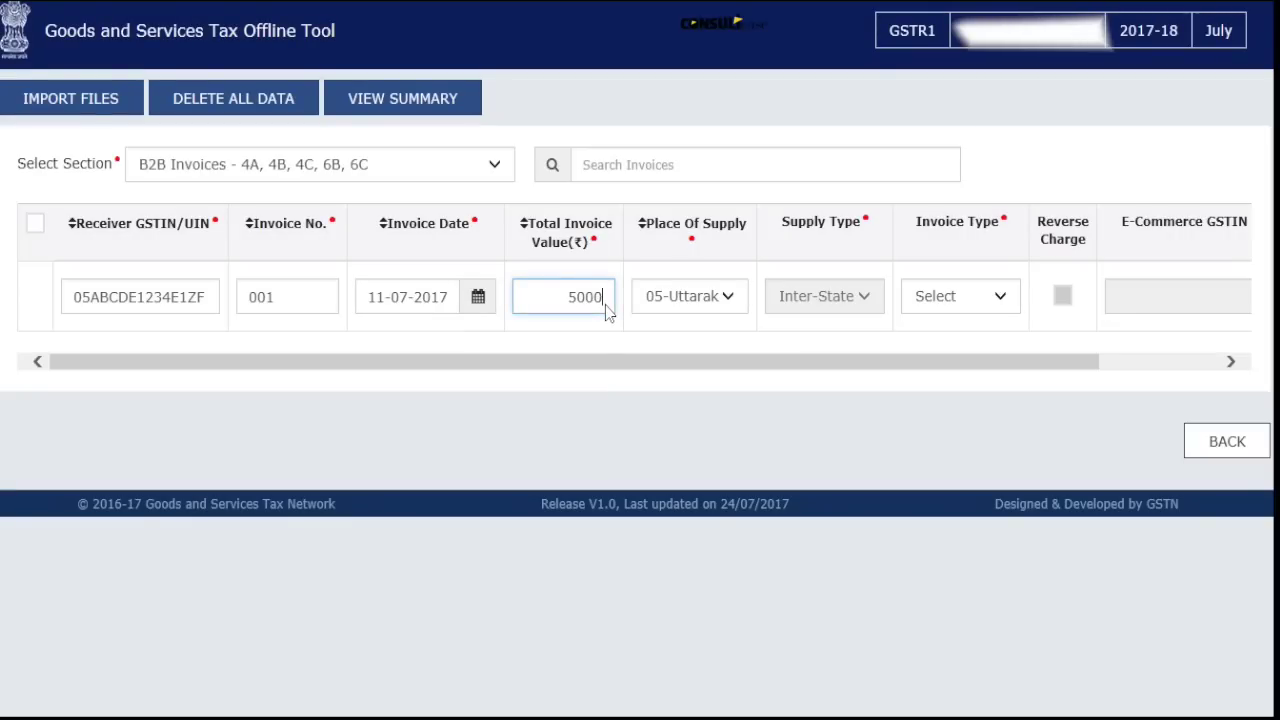
{"action": "key", "text": "Tab"}
Set the place of supply to 06-Haryana and the invoice type to Regular, and open the item entry for invoice 001
{"action": "left_click", "coordinate": [695, 305]}
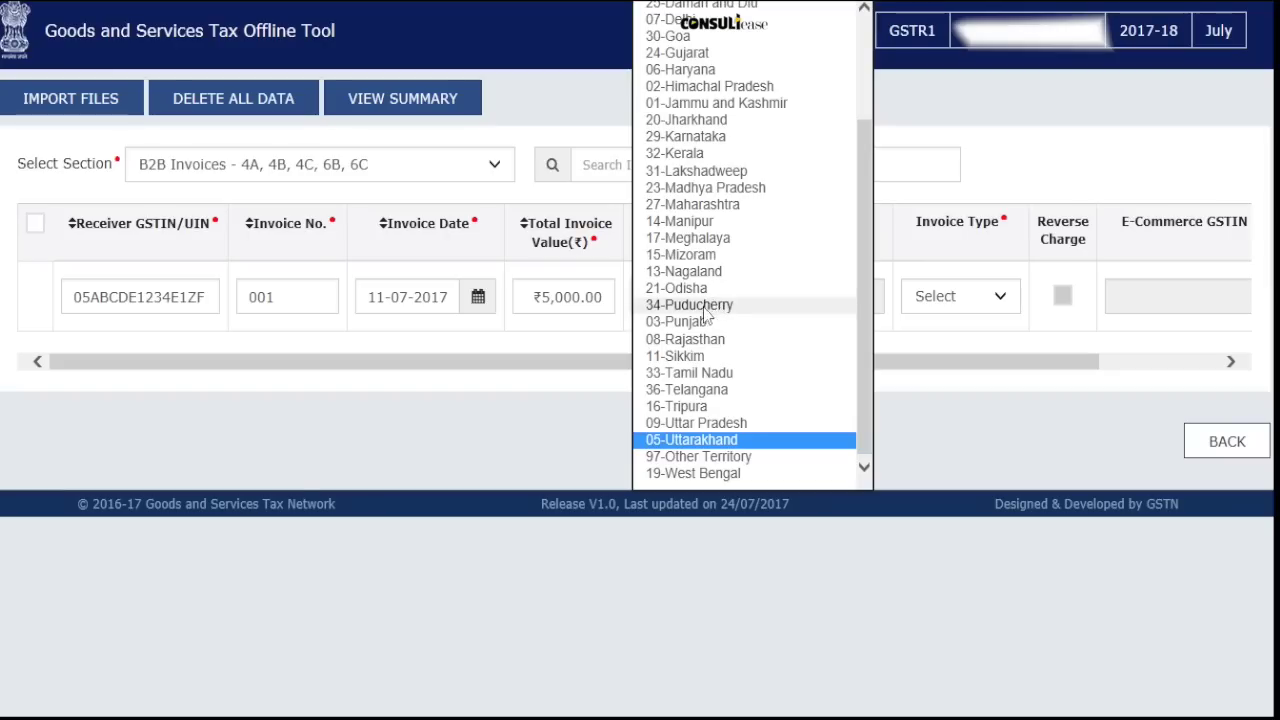
{"action": "left_click", "coordinate": [688, 70]}
{"action": "left_click", "coordinate": [764, 378]}
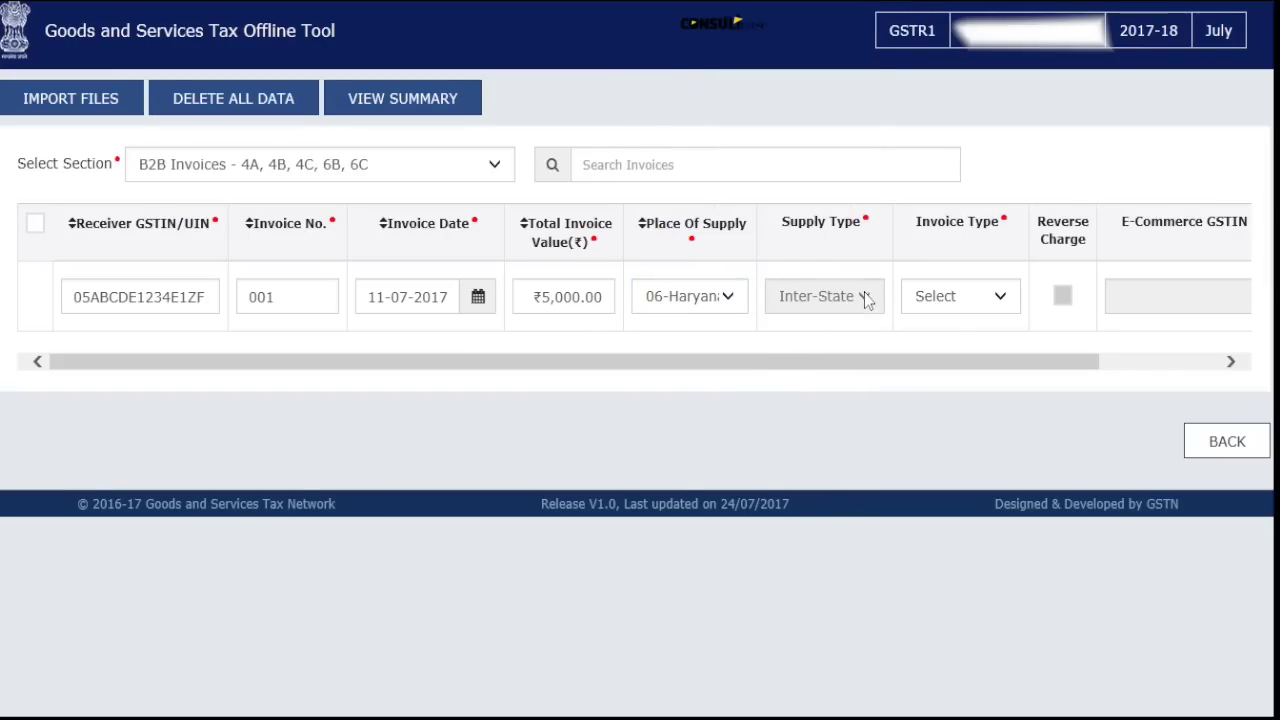
{"action": "left_click", "coordinate": [934, 308]}
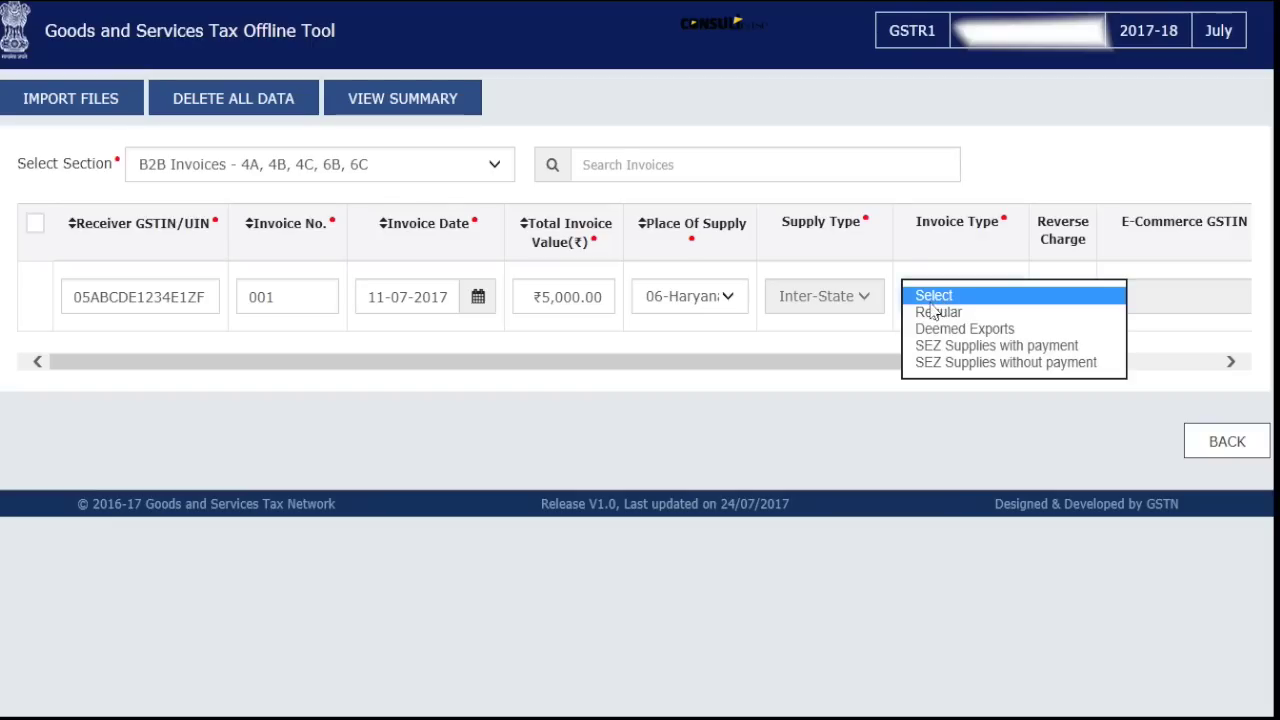
{"action": "left_click", "coordinate": [934, 314]}
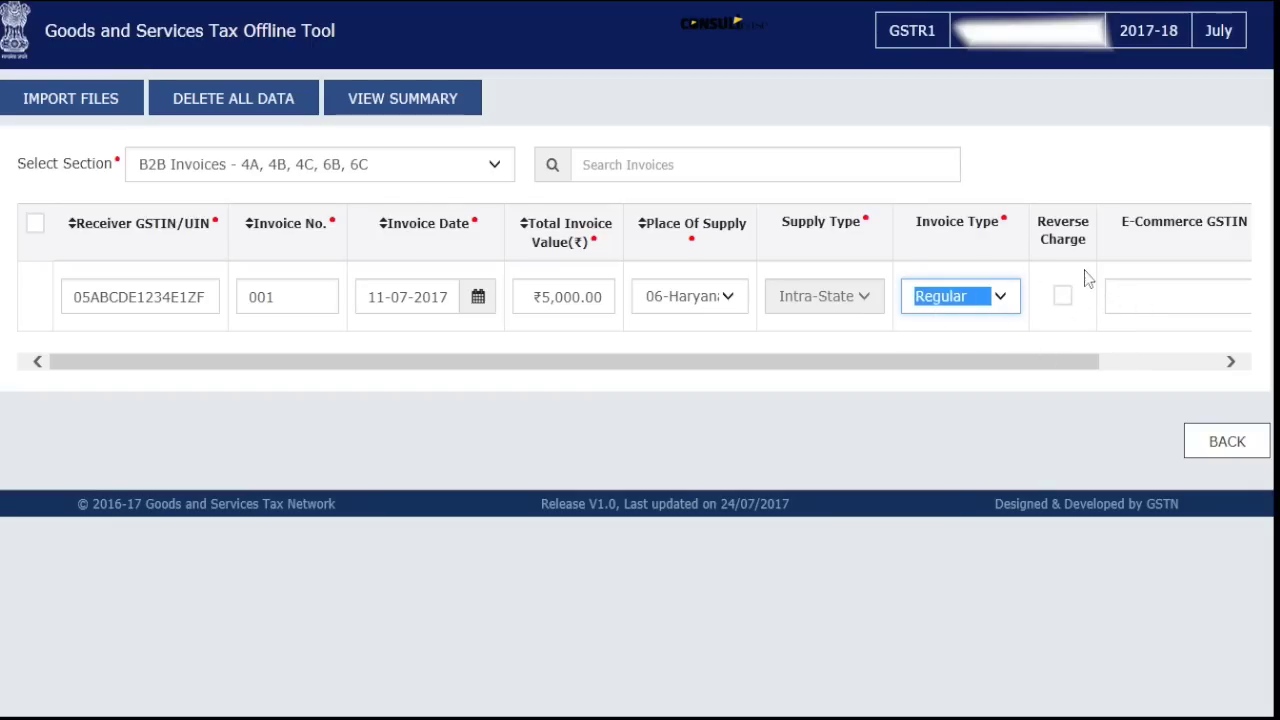
{"action": "left_click", "coordinate": [1155, 306]}
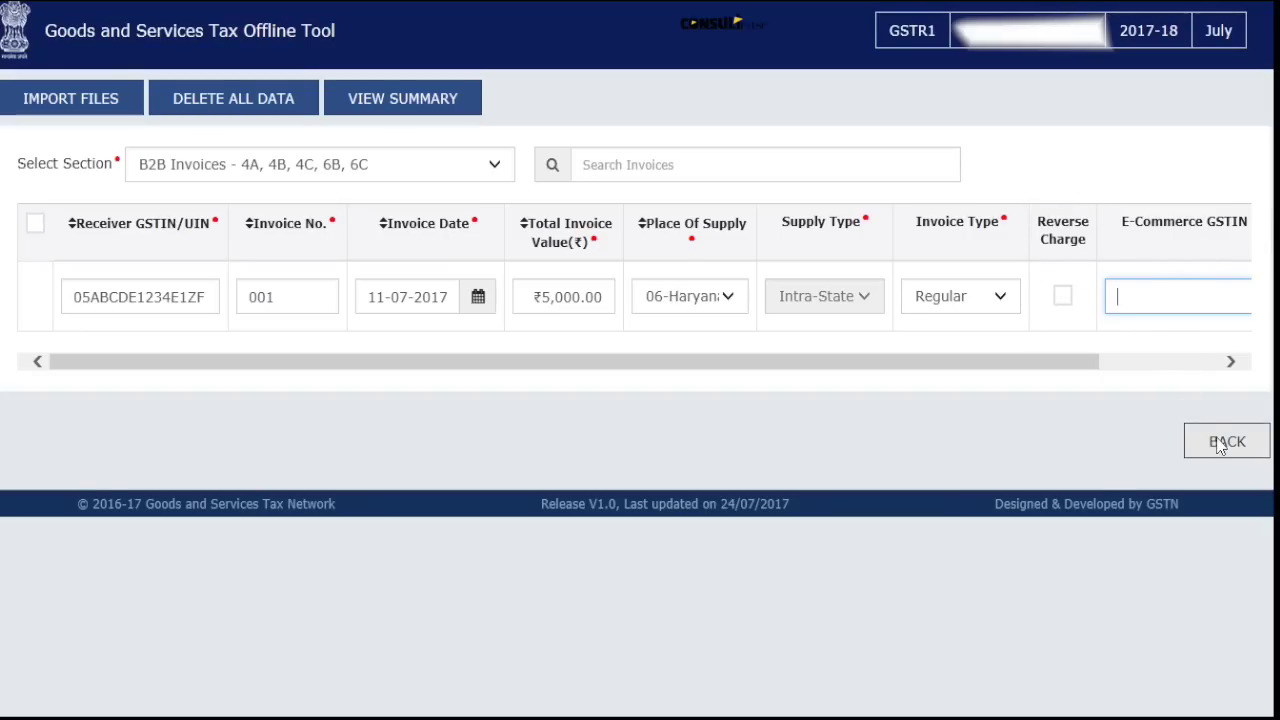
{"action": "left_click_drag", "start_coordinate": [1063, 371], "coordinate": [1206, 360]}
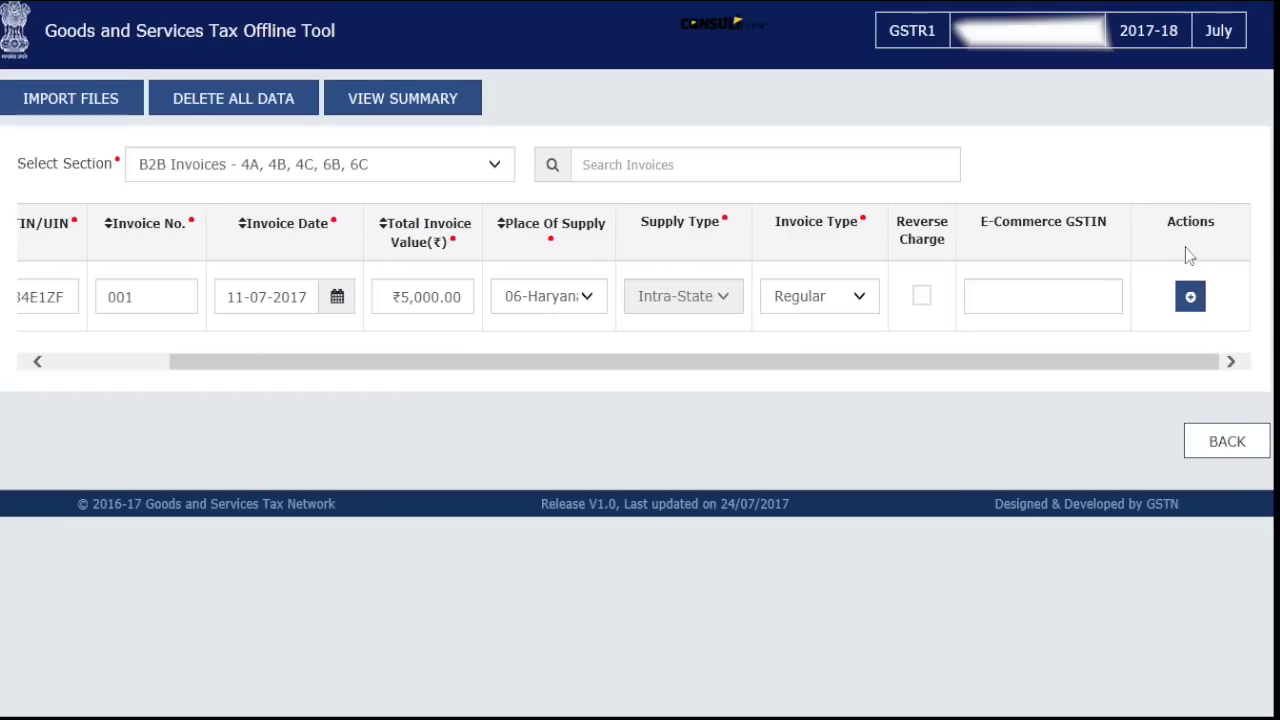
{"action": "left_click", "coordinate": [1190, 296]}
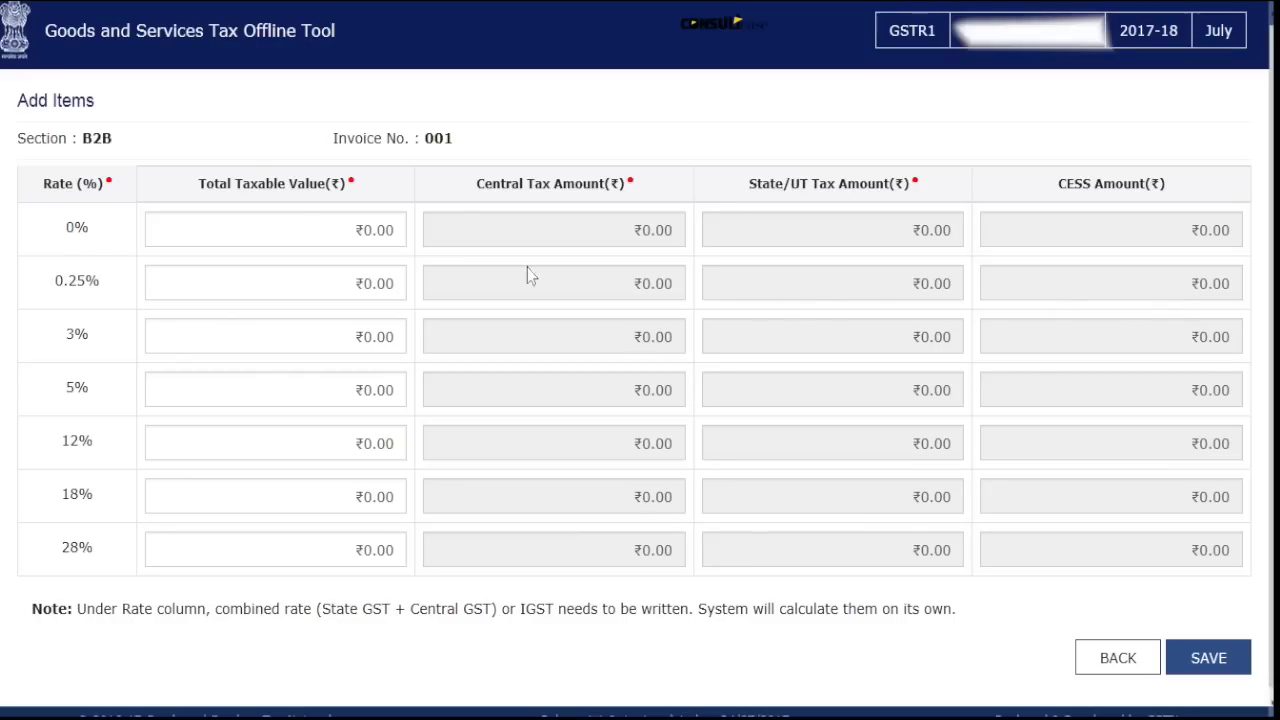
{"action": "left_click", "coordinate": [330, 230]}
{"action": "type", "text": "50"}
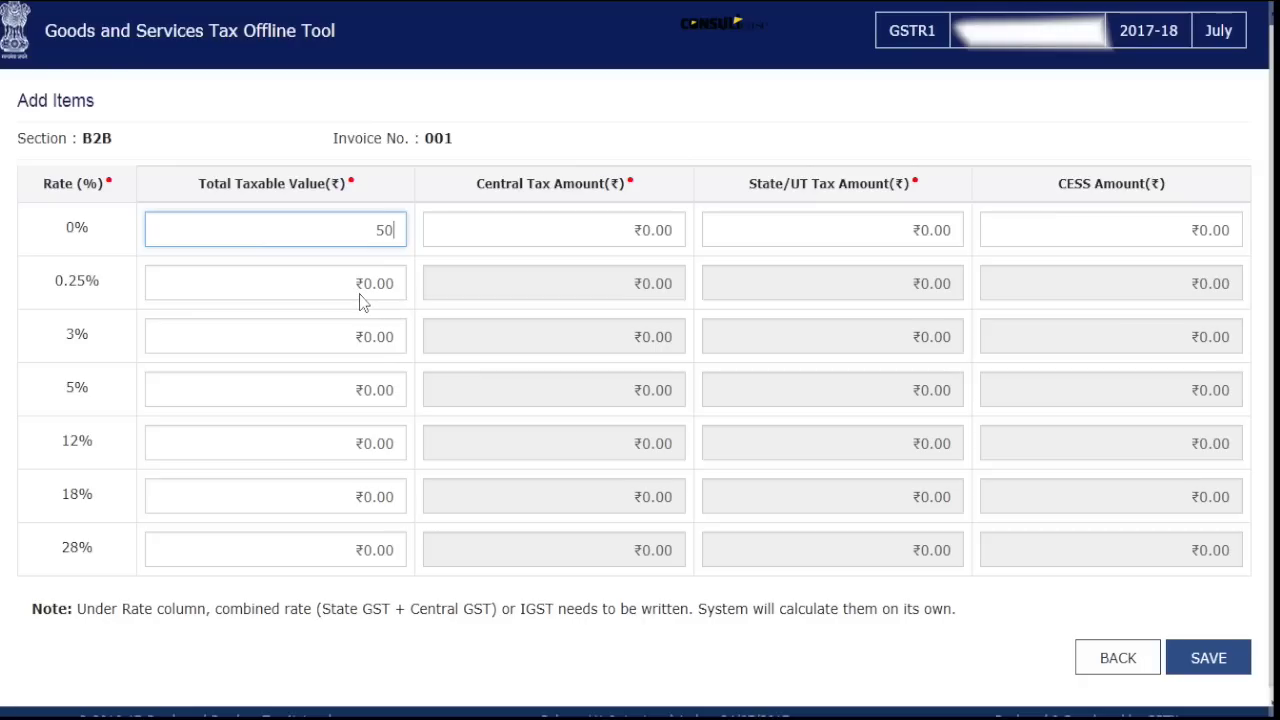
{"action": "left_click", "coordinate": [362, 303]}
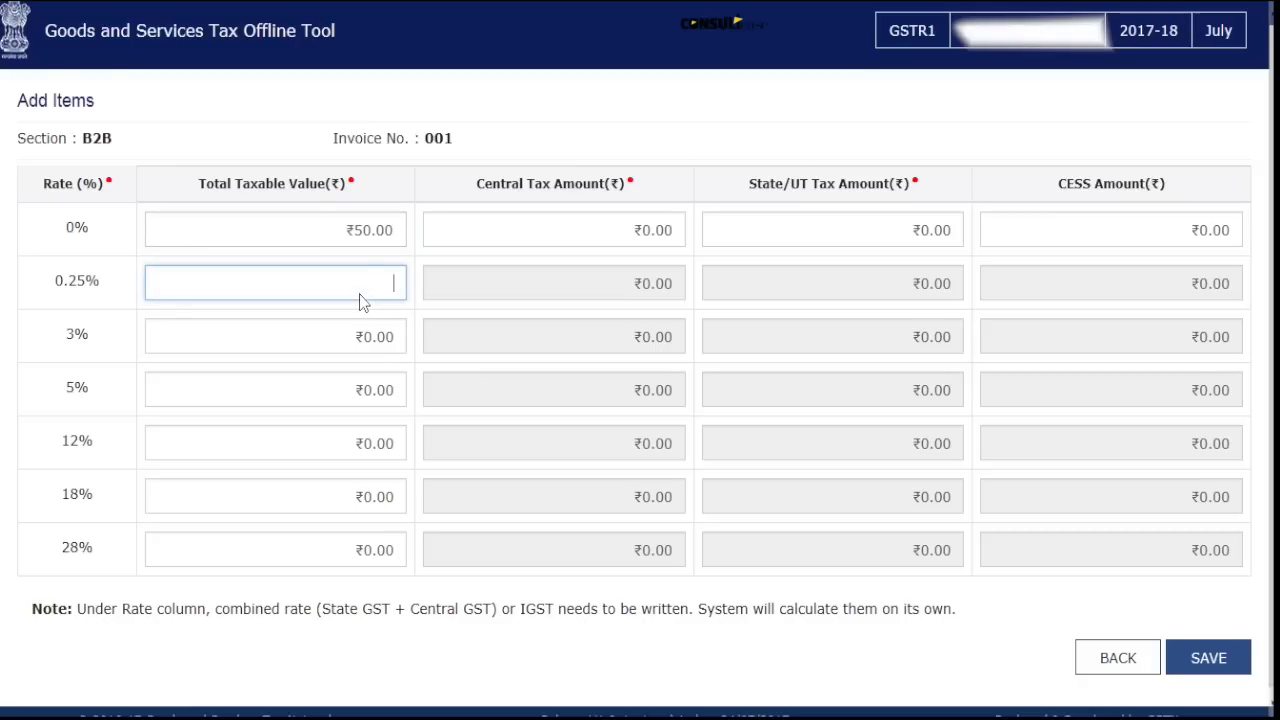
{"action": "left_click_drag", "start_coordinate": [346, 229], "coordinate": [418, 254]}
{"action": "key", "text": "BackSpace"}
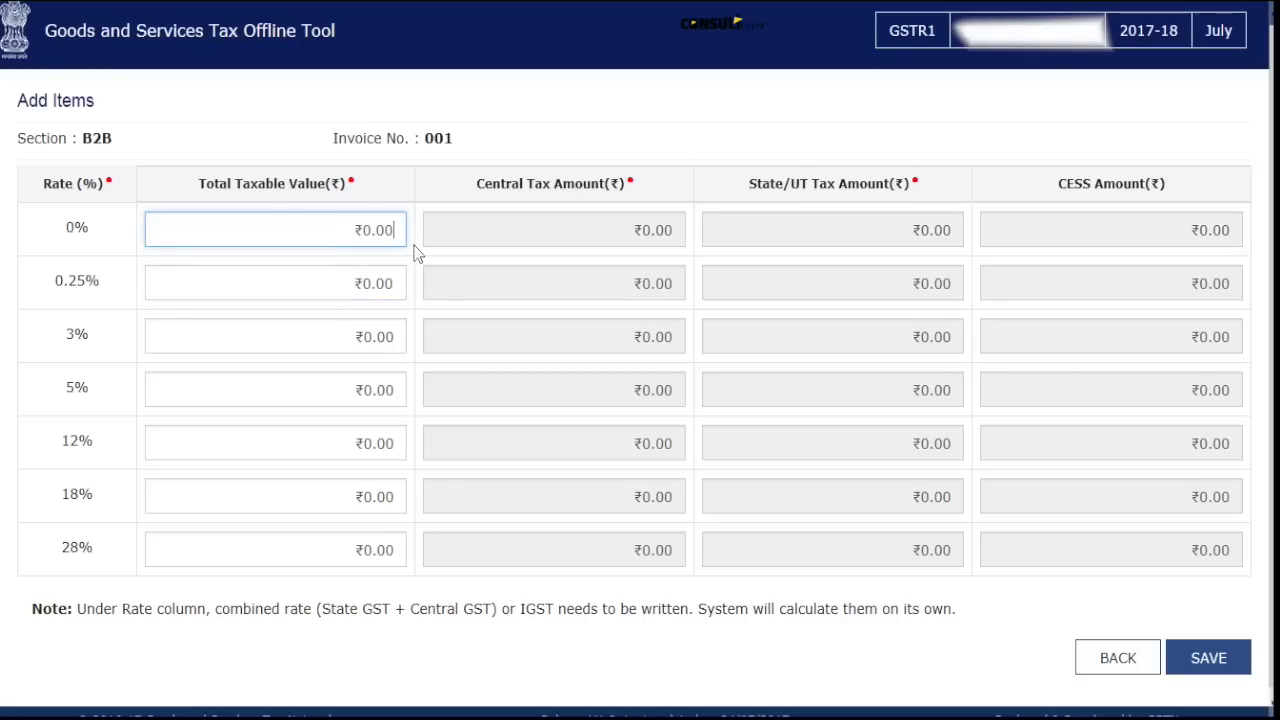
Set the total taxable value at the 3% rate to 50000 for invoice 001 and save the items
{"action": "left_click", "coordinate": [355, 337]}
{"action": "type", "text": "5000"}
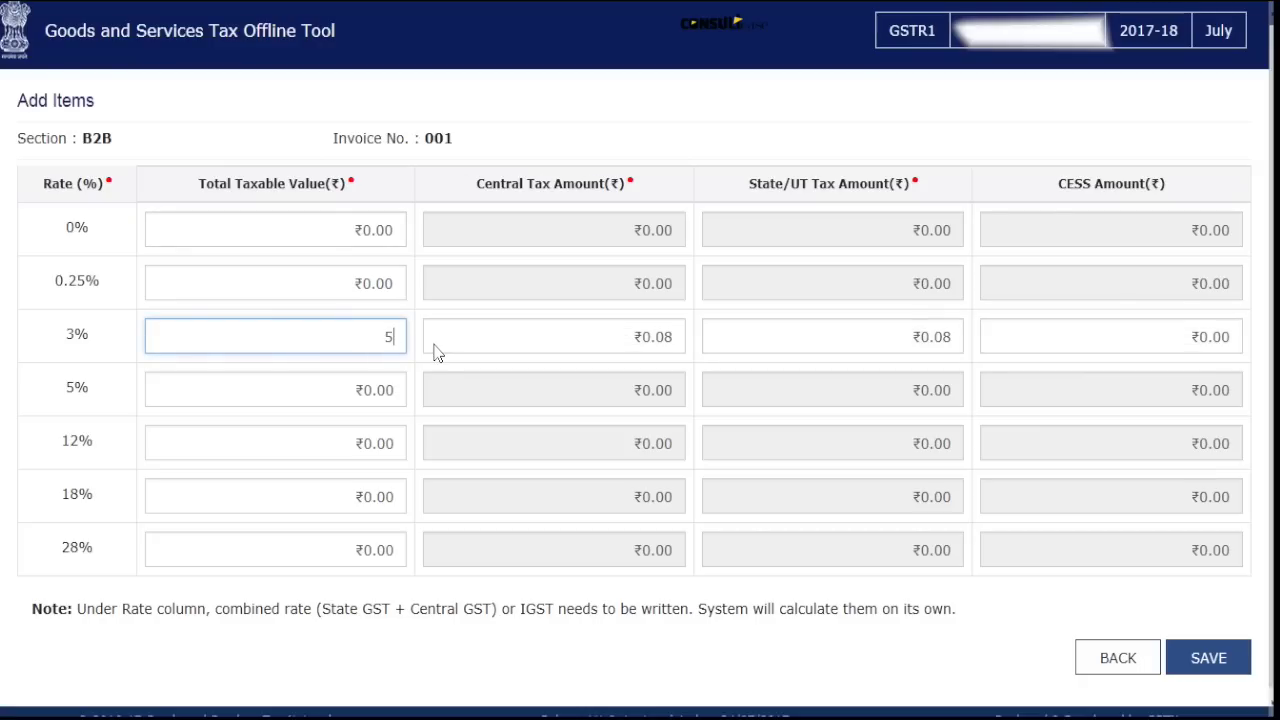
{"action": "key", "text": "BackSpace"}
{"action": "key", "text": "BackSpace"}
{"action": "key", "text": "BackSpace"}
{"action": "type", "text": "2000"}
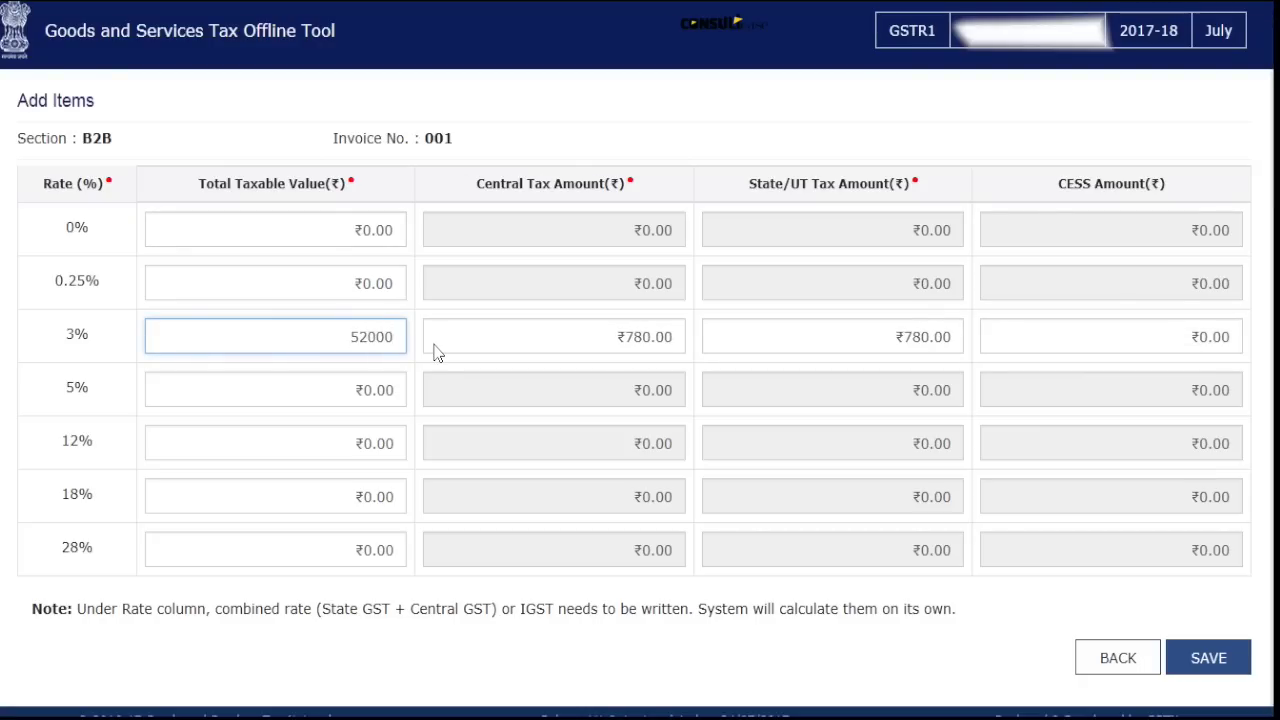
{"action": "key", "text": "BackSpace"}
{"action": "key", "text": "BackSpace"}
{"action": "key", "text": "BackSpace"}
{"action": "key", "text": "BackSpace"}
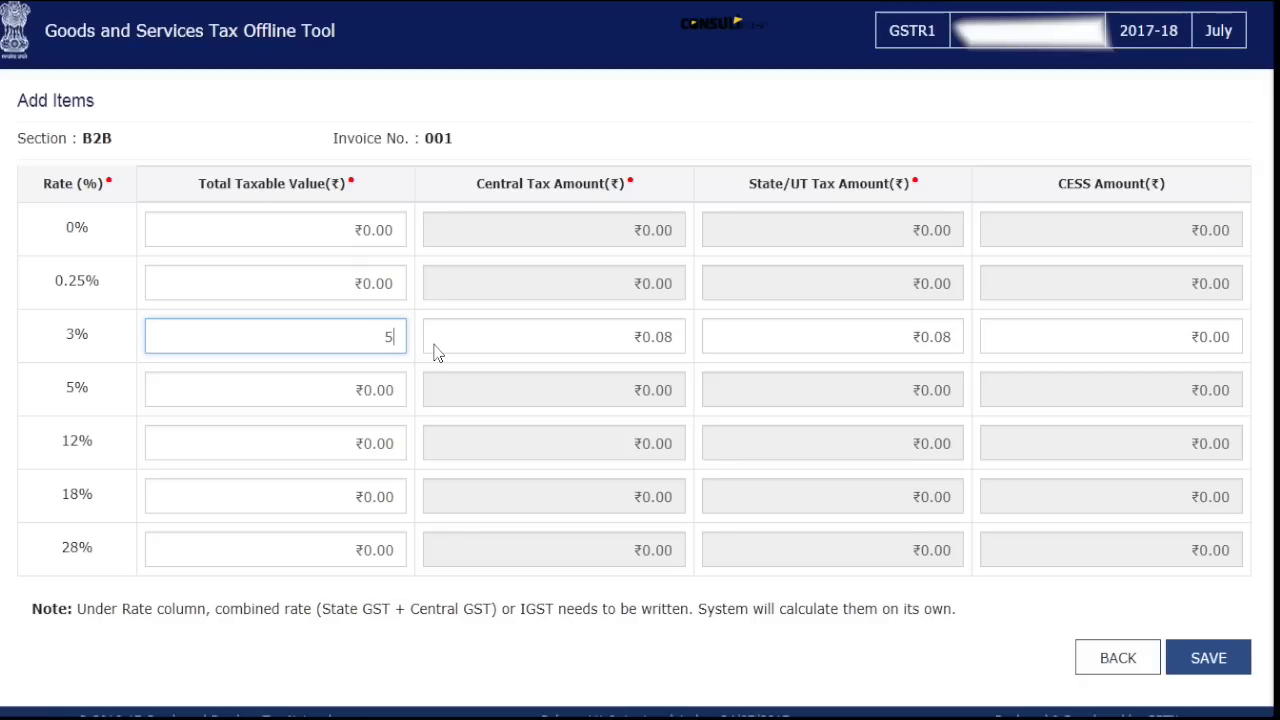
{"action": "type", "text": "0000"}
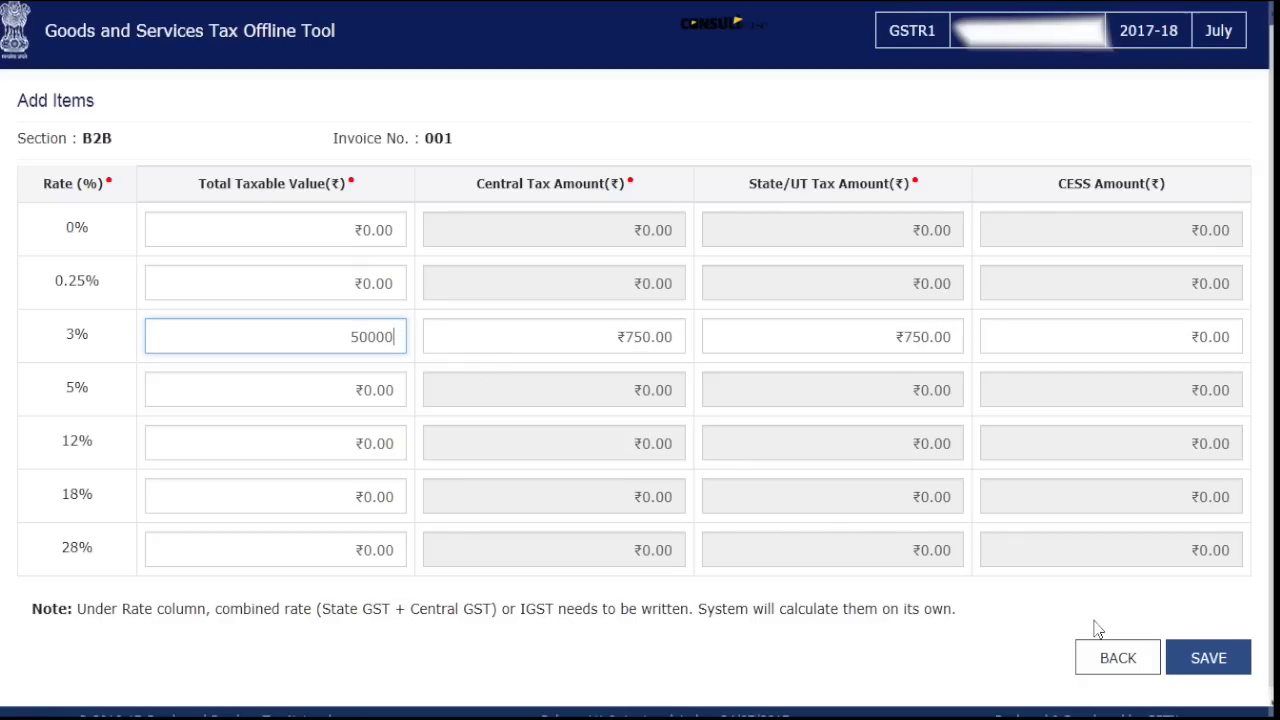
{"action": "left_click", "coordinate": [1212, 658]}
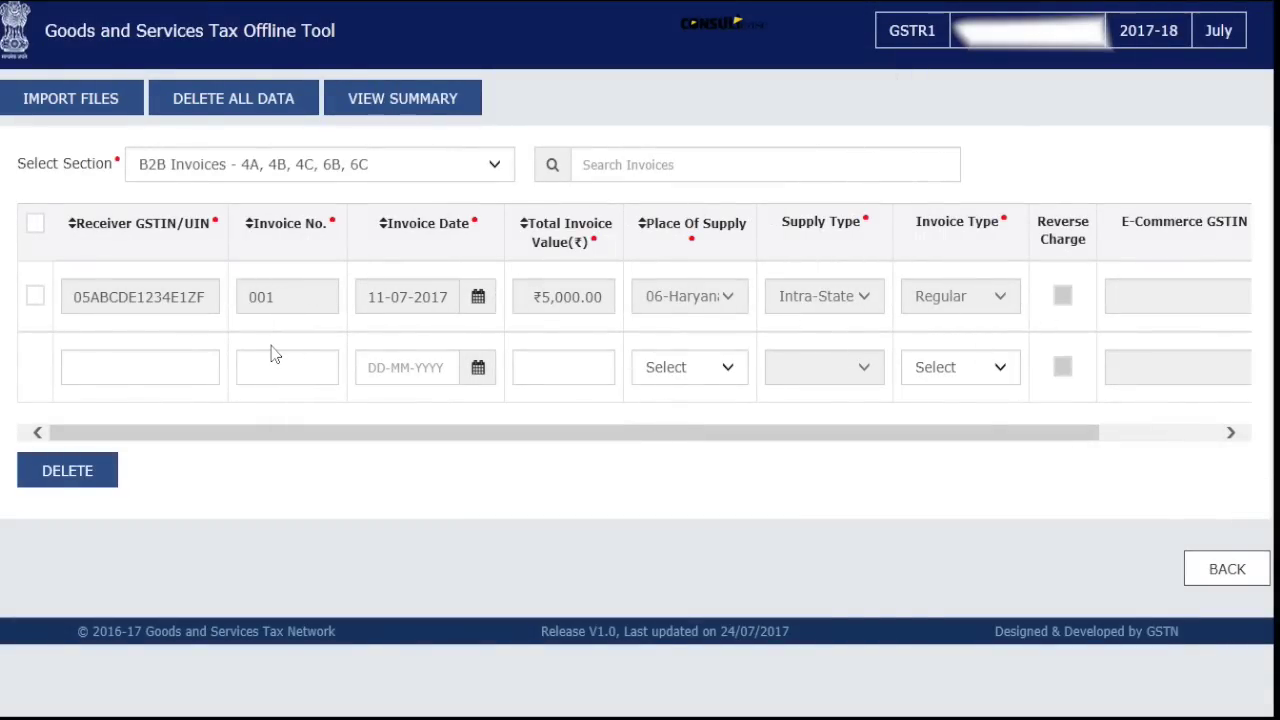
Fill the second invoice row with the receiver's GSTIN, invoice number 0025, date 04-01-2016 and total invoice value 2,50,000
{"action": "left_click", "coordinate": [155, 375]}
{"action": "type", "text": "05ABCDE1234E1ZF"}
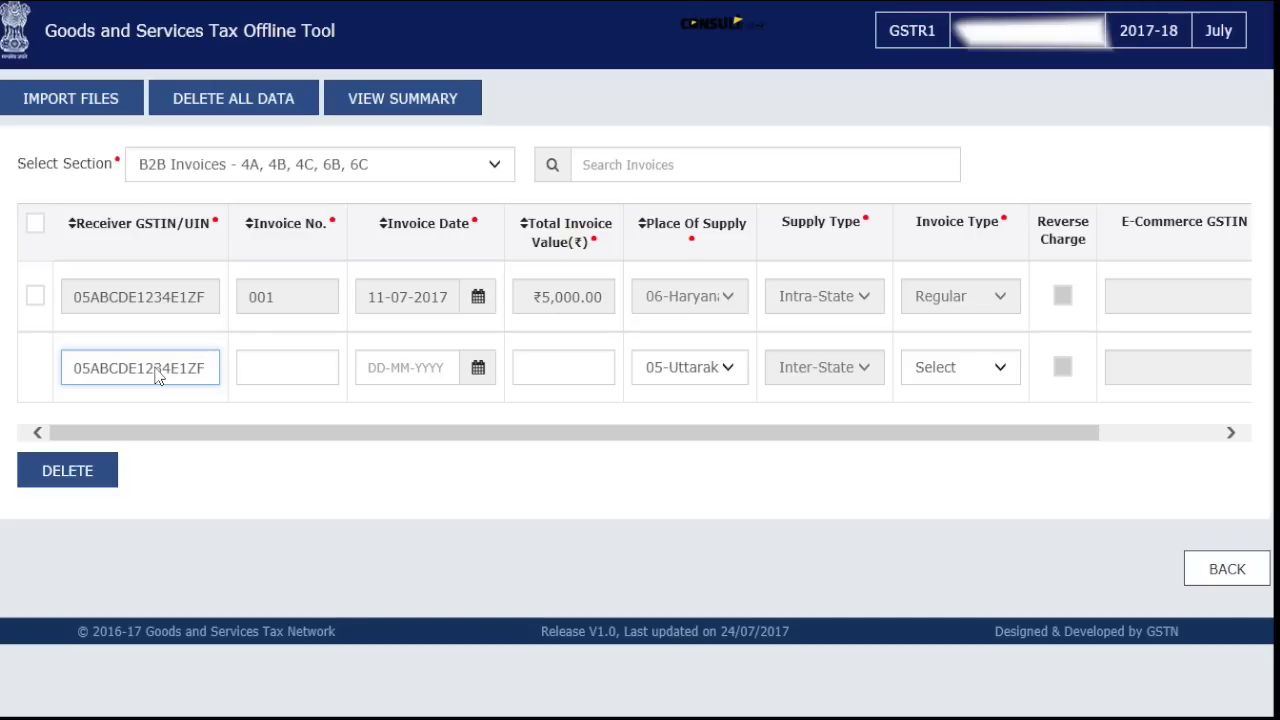
{"action": "left_click", "coordinate": [263, 373]}
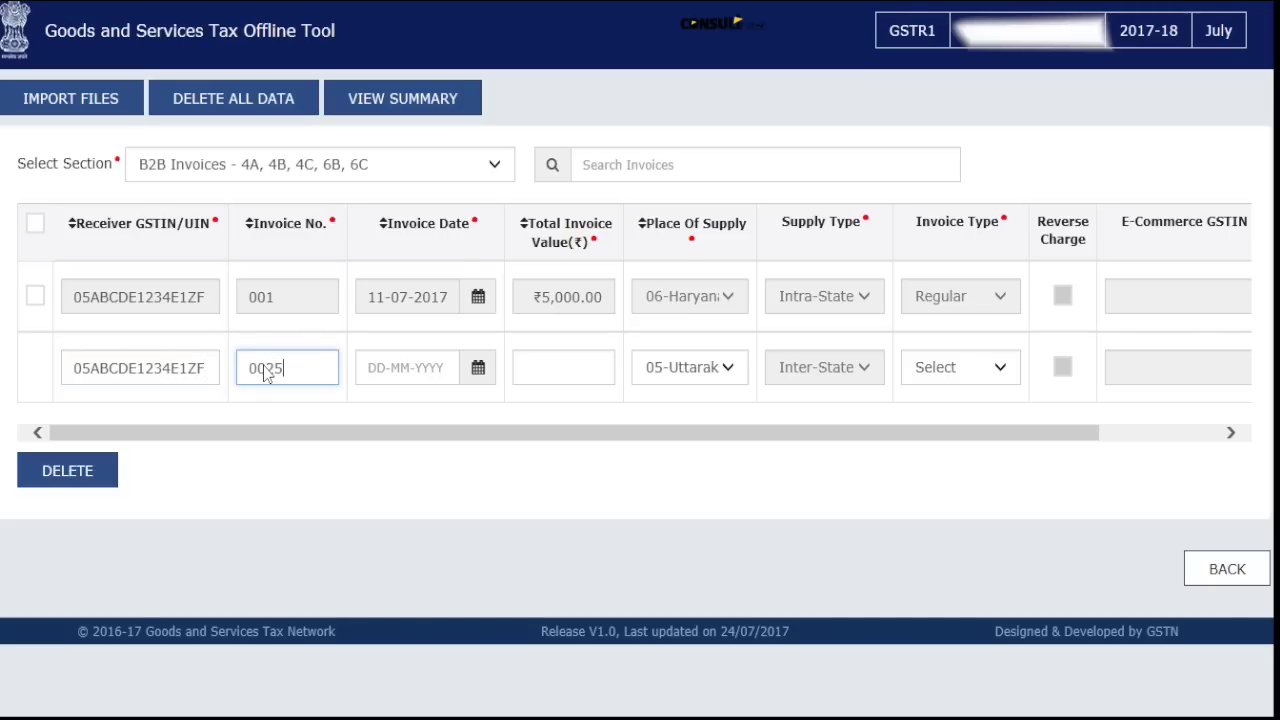
{"action": "type", "text": "0025"}
{"action": "left_click", "coordinate": [470, 372]}
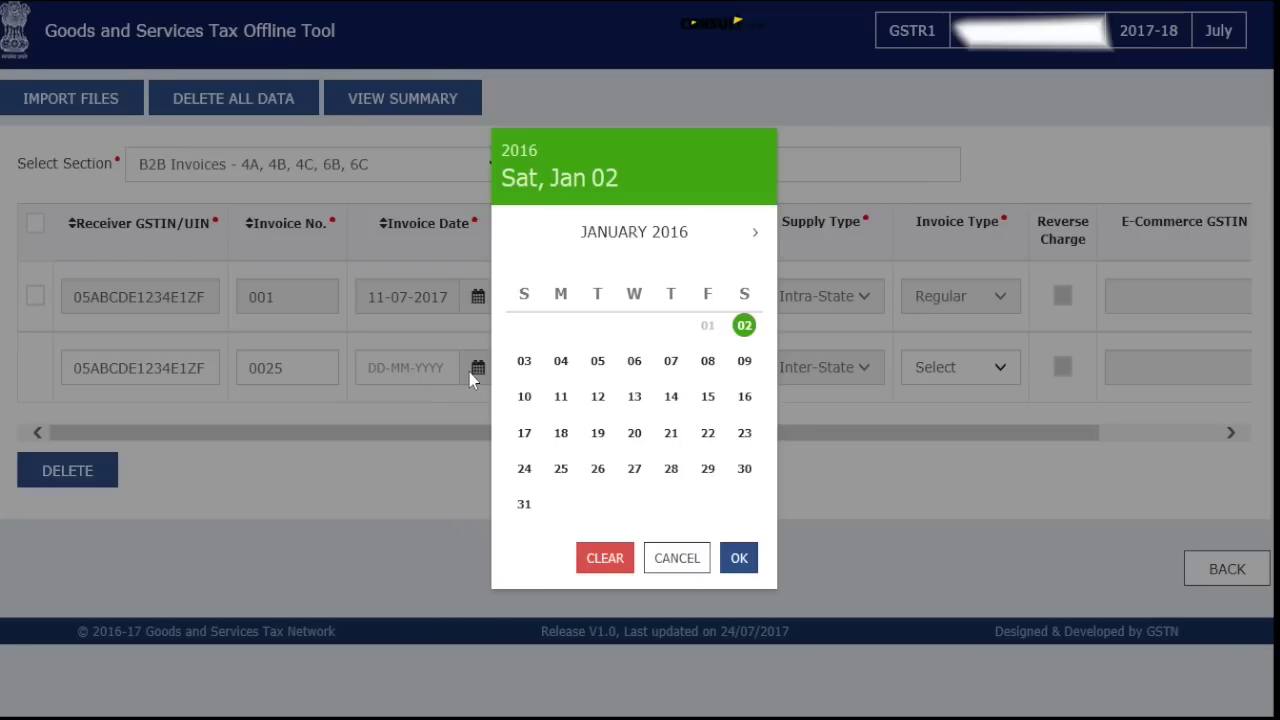
{"action": "left_click", "coordinate": [560, 362]}
{"action": "left_click", "coordinate": [562, 371]}
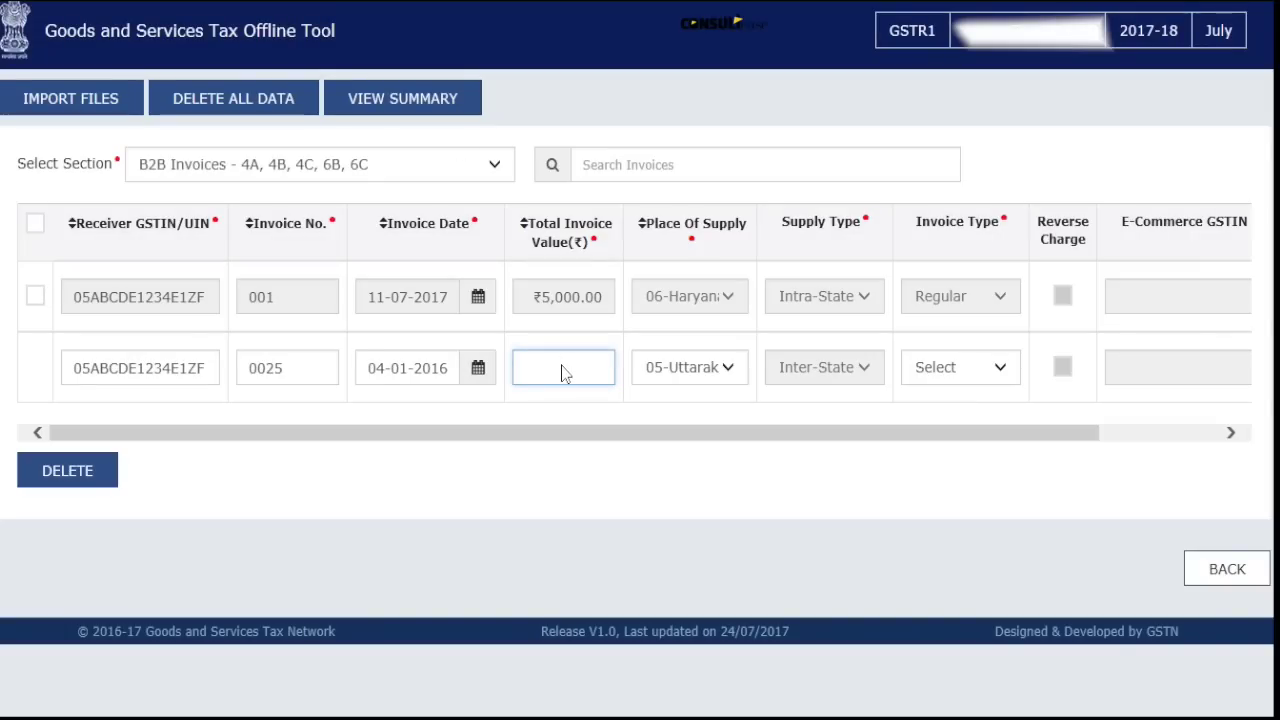
Set the second invoice's place of supply to 07-Delhi and invoice type to Regular, and mark it for reverse charge
{"action": "left_click", "coordinate": [727, 378]}
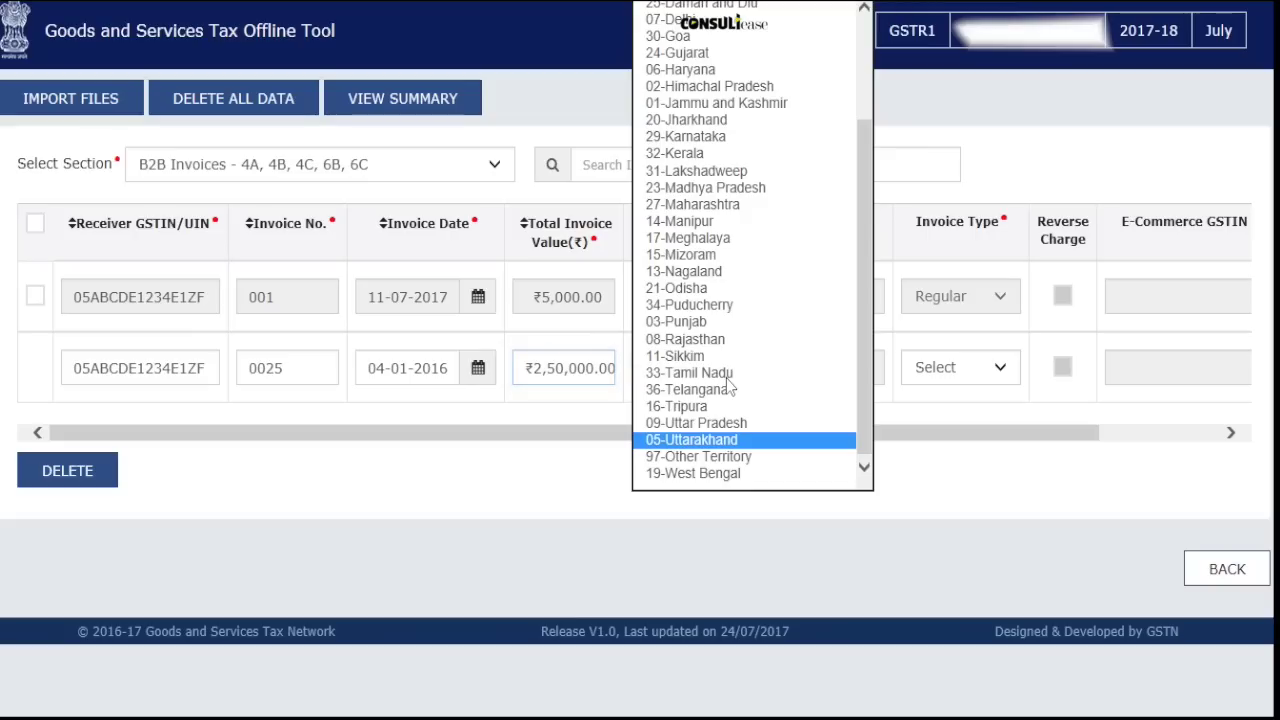
{"action": "left_click", "coordinate": [703, 23]}
{"action": "left_click", "coordinate": [935, 373]}
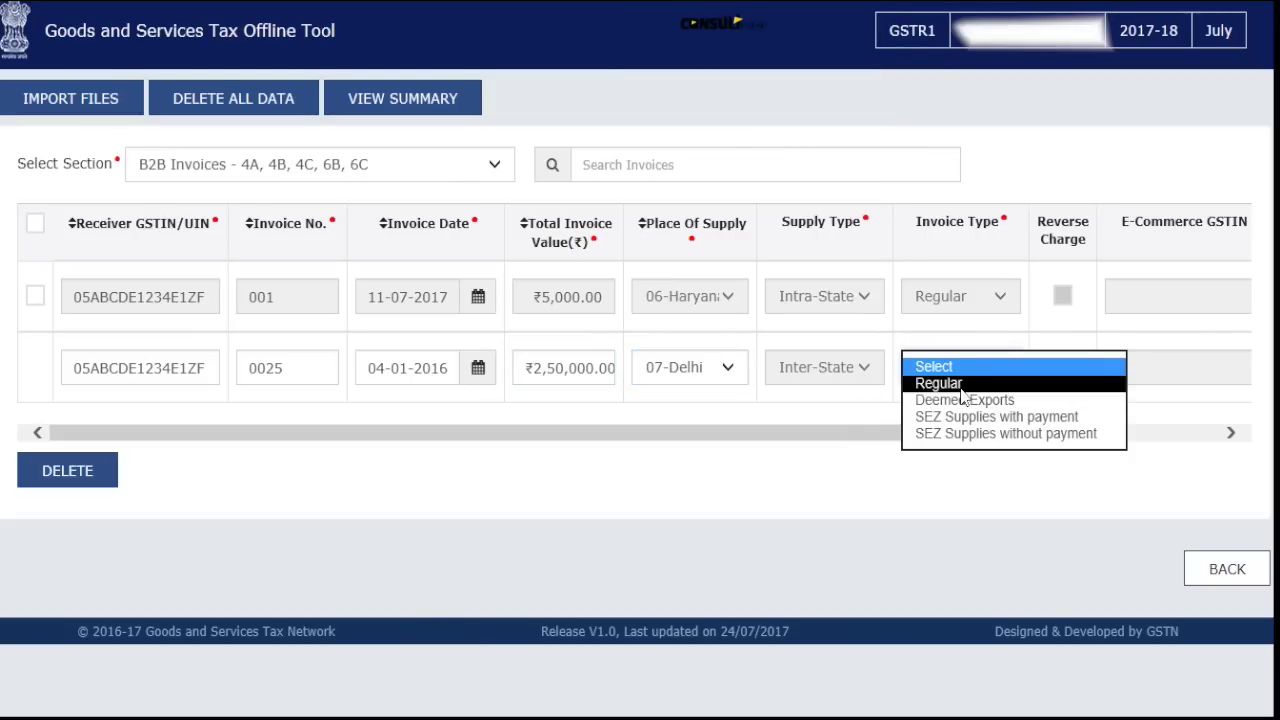
{"action": "left_click", "coordinate": [945, 384]}
{"action": "left_click", "coordinate": [1062, 368]}
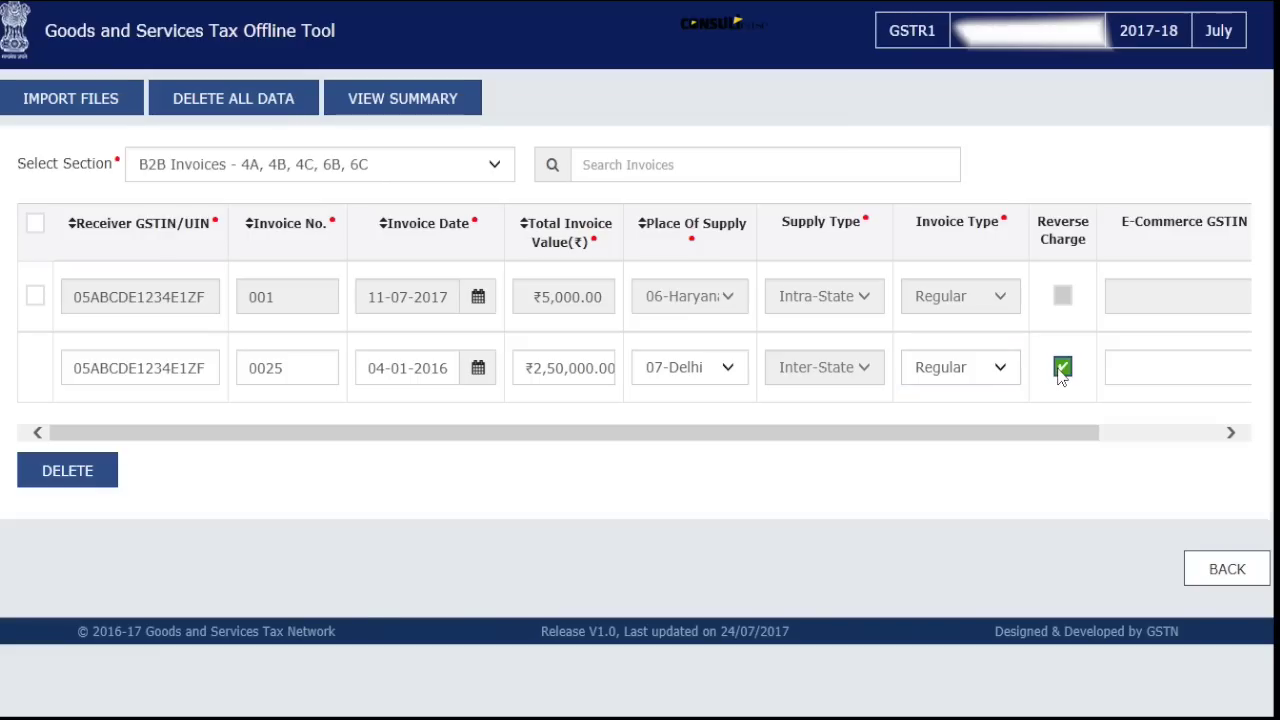
{"action": "left_click", "coordinate": [1139, 379]}
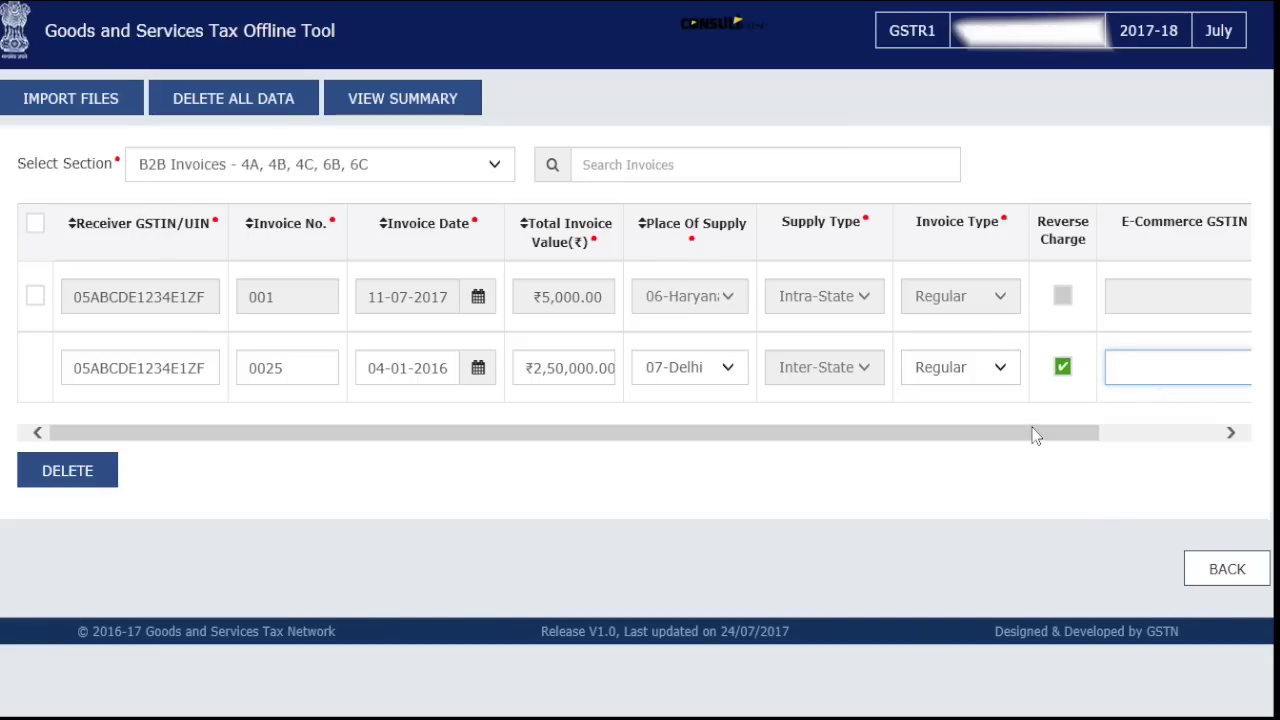
Add an item to invoice 0025 with a total taxable value of 25000 at the 5% rate and save it
{"action": "left_click_drag", "start_coordinate": [1037, 434], "coordinate": [1156, 434]}
{"action": "left_click", "coordinate": [1191, 368]}
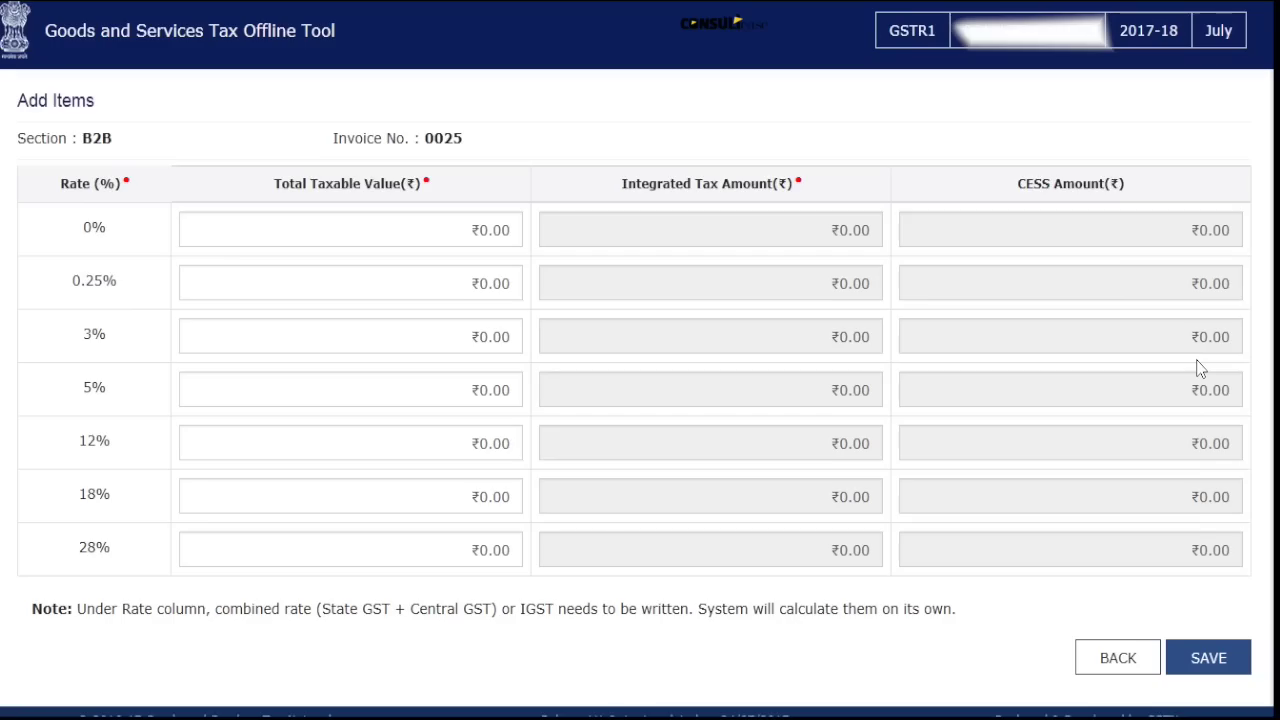
{"action": "left_click", "coordinate": [382, 387]}
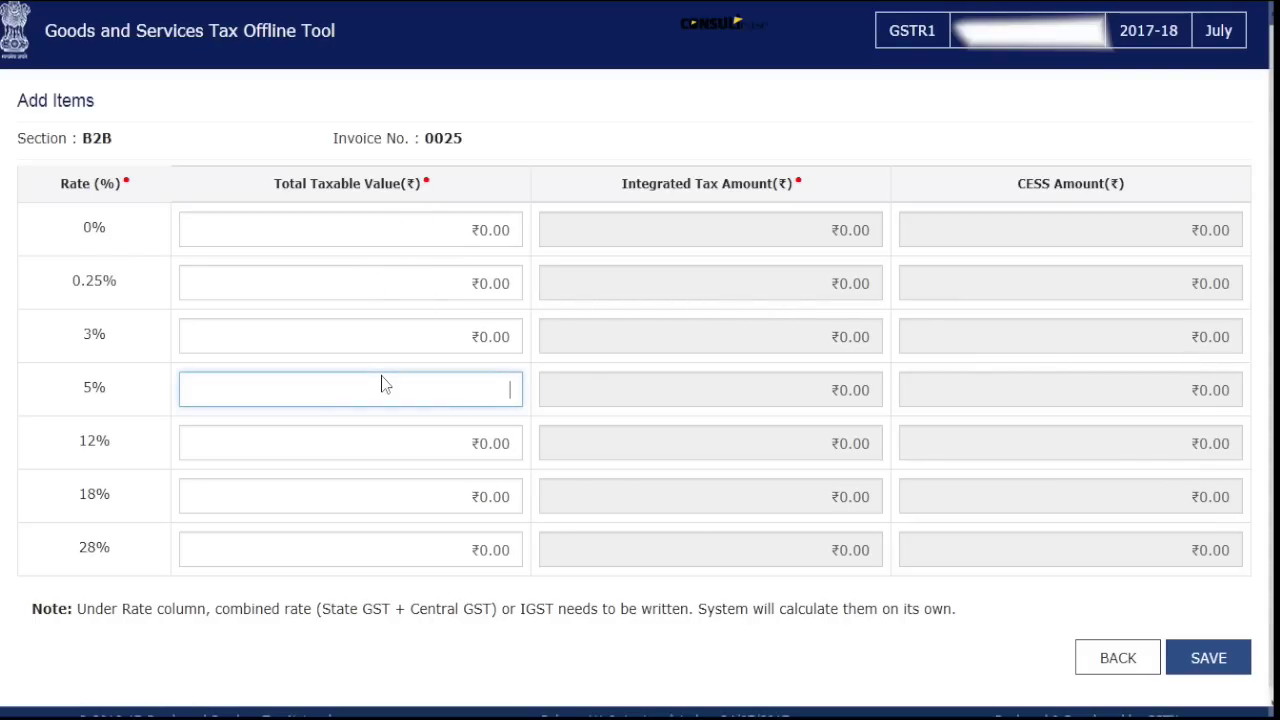
{"action": "type", "text": "25000"}
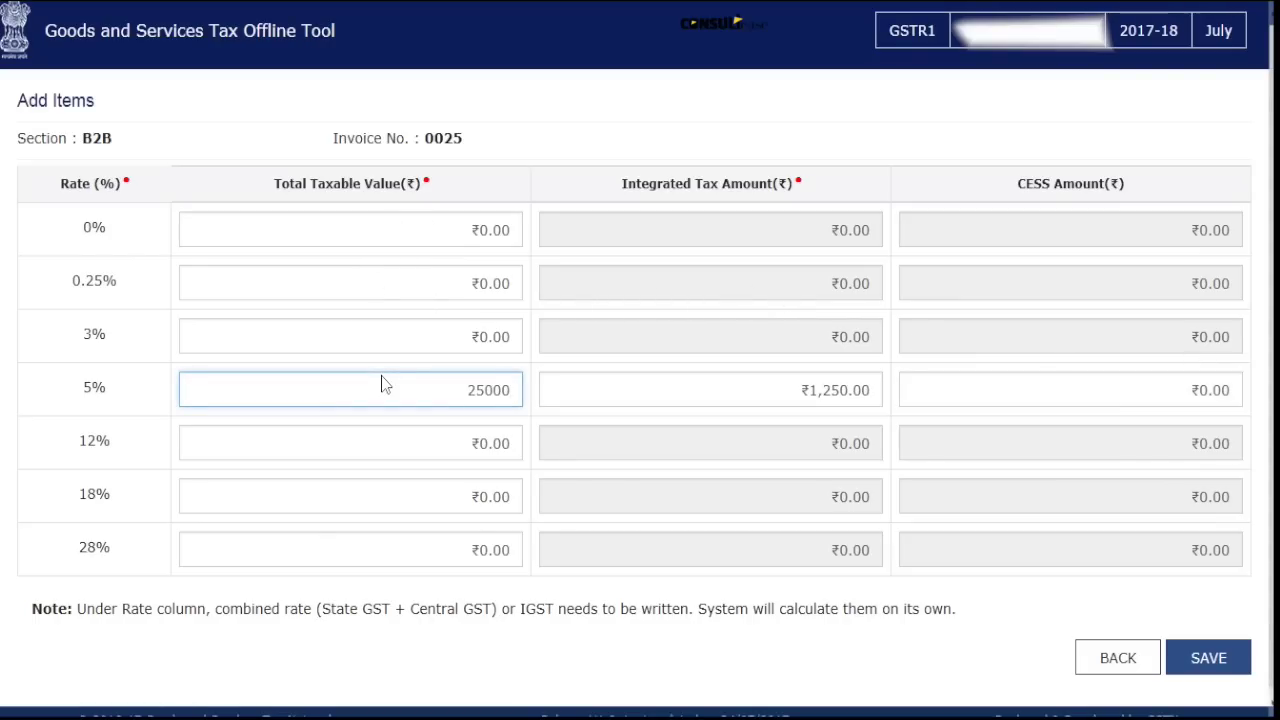
{"action": "left_click", "coordinate": [1203, 656]}
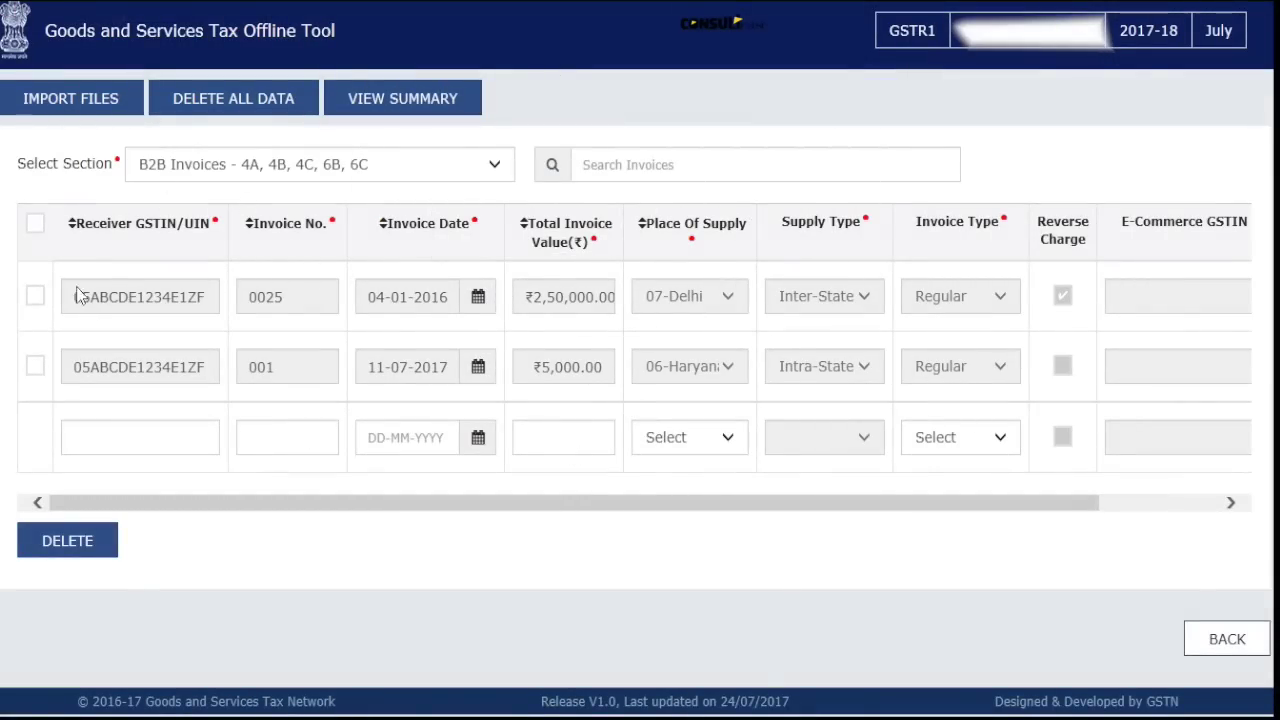
Close GSTR1_Excel_Workbook_Template-V1.1.xlsx without saving and import it into all sections of the return in one go
{"action": "left_click", "coordinate": [97, 93]}
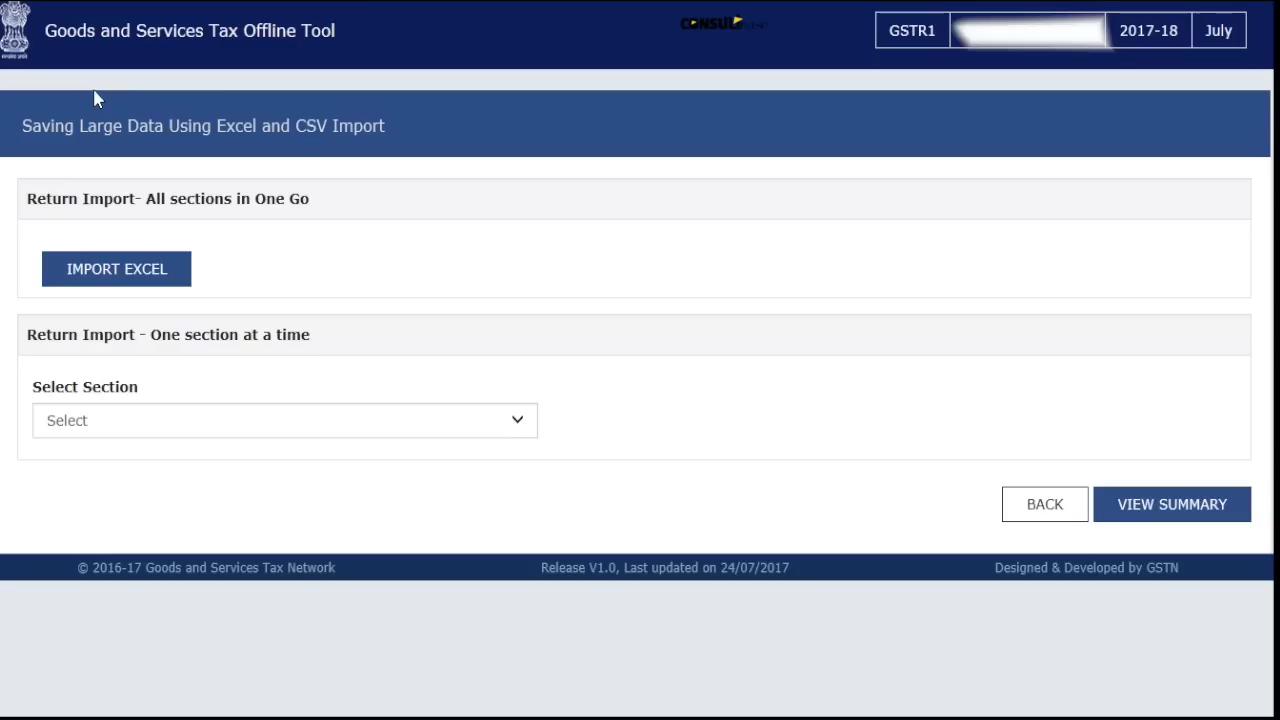
{"action": "left_click", "coordinate": [147, 277]}
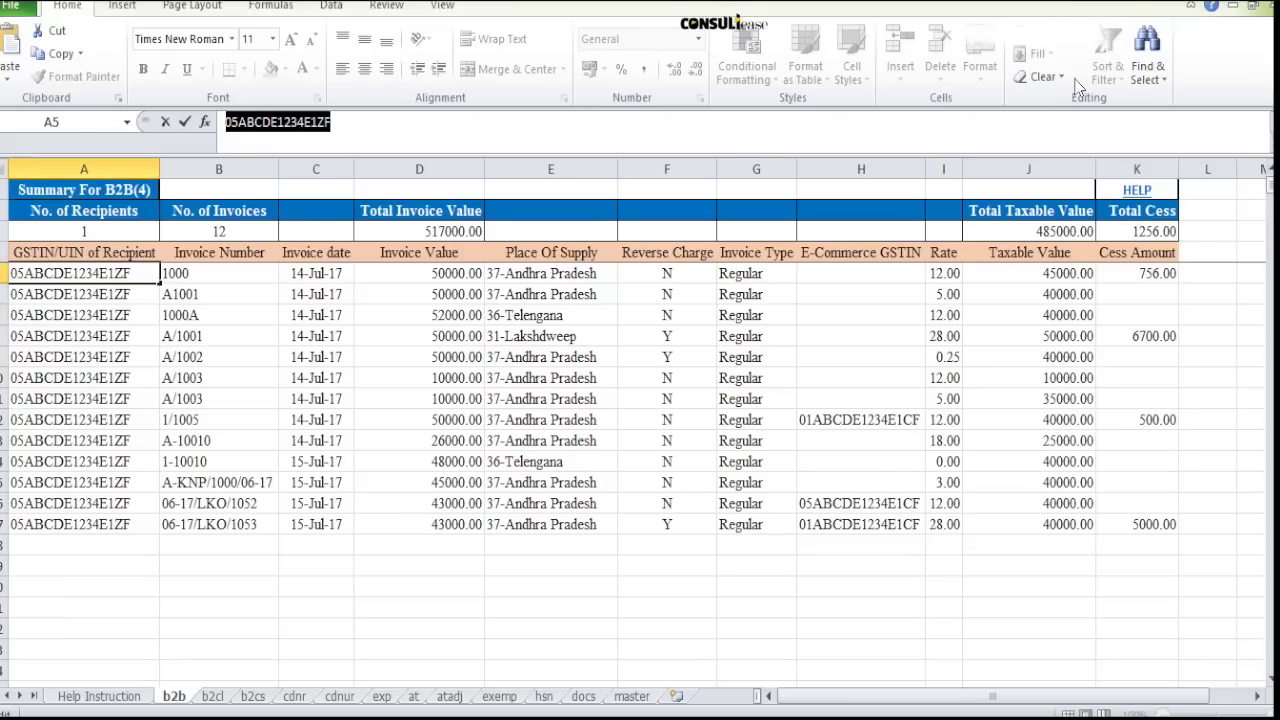
{"action": "mouse_move", "coordinate": [1272, 4]}
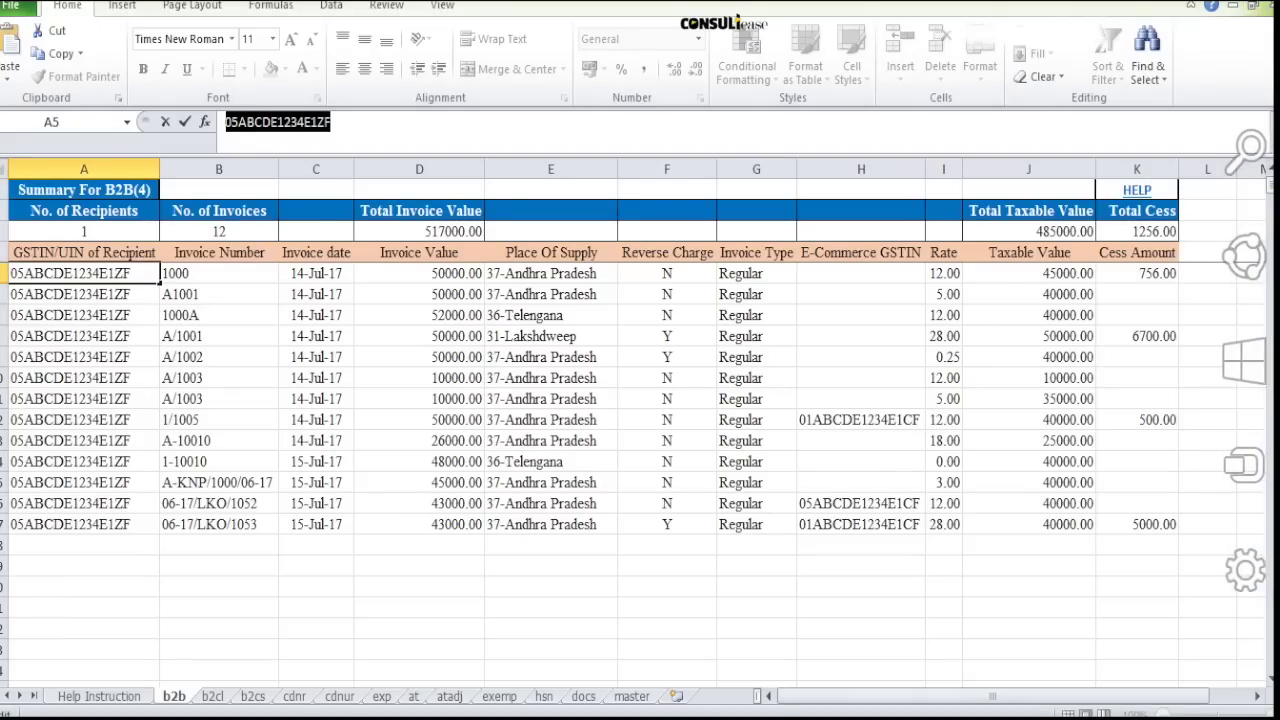
{"action": "left_click", "coordinate": [1235, 6]}
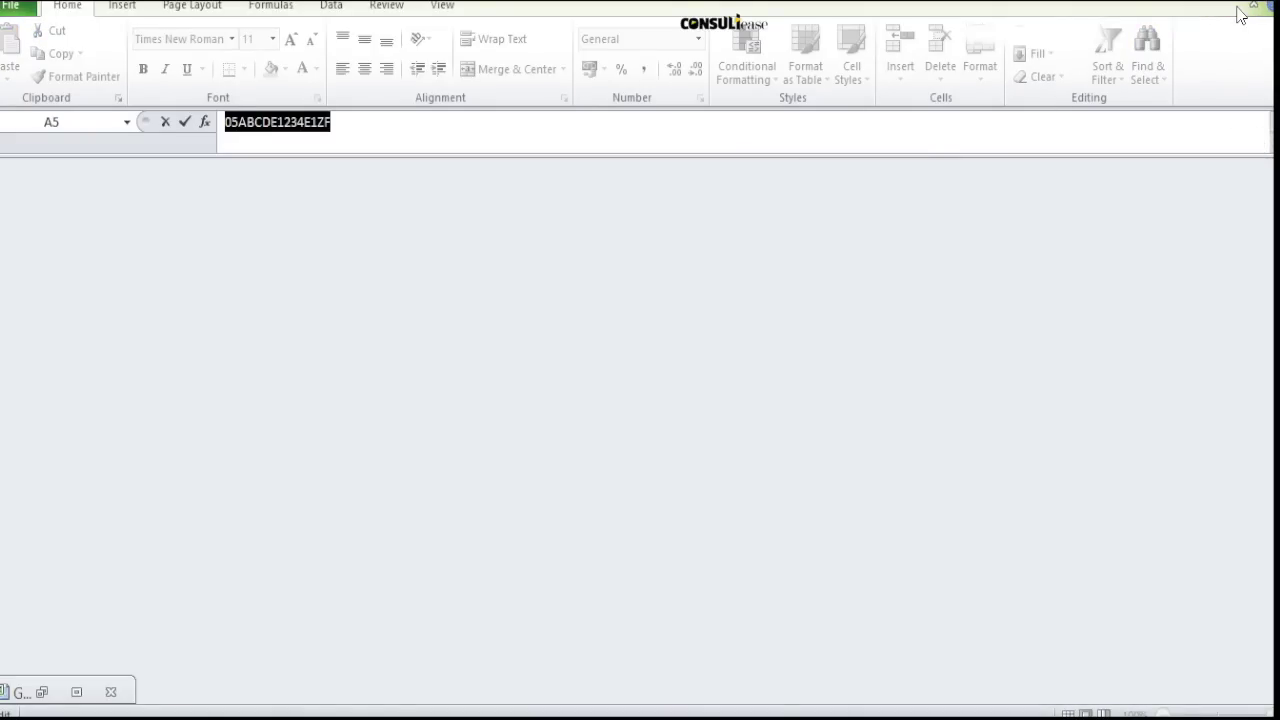
{"action": "left_click", "coordinate": [1240, 16]}
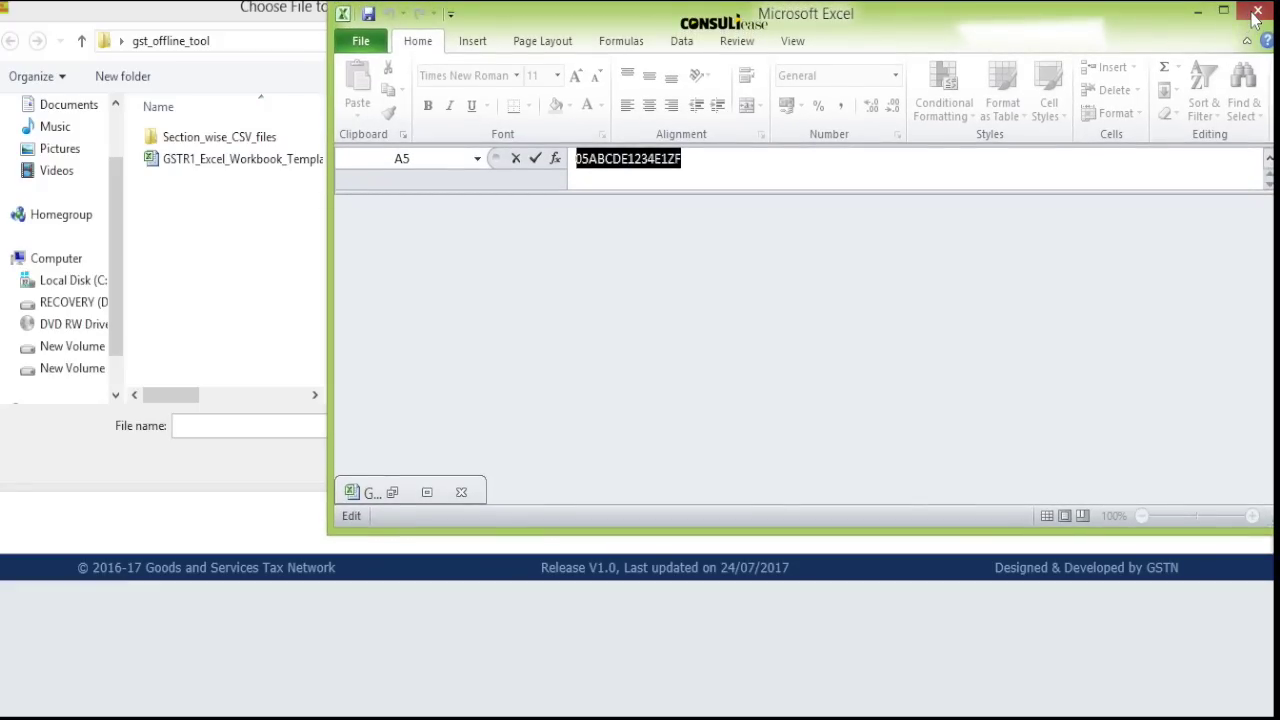
{"action": "key", "text": "alt+F4"}
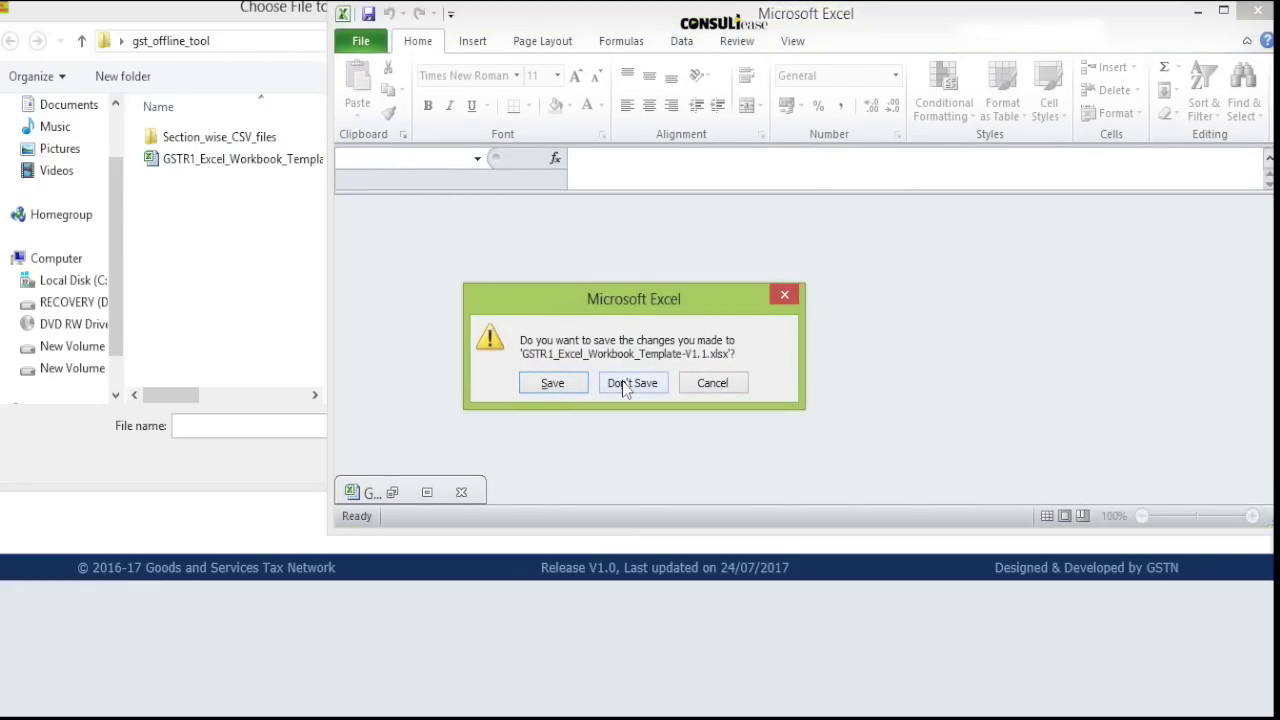
{"action": "left_click", "coordinate": [626, 383]}
{"action": "double_click", "coordinate": [284, 160]}
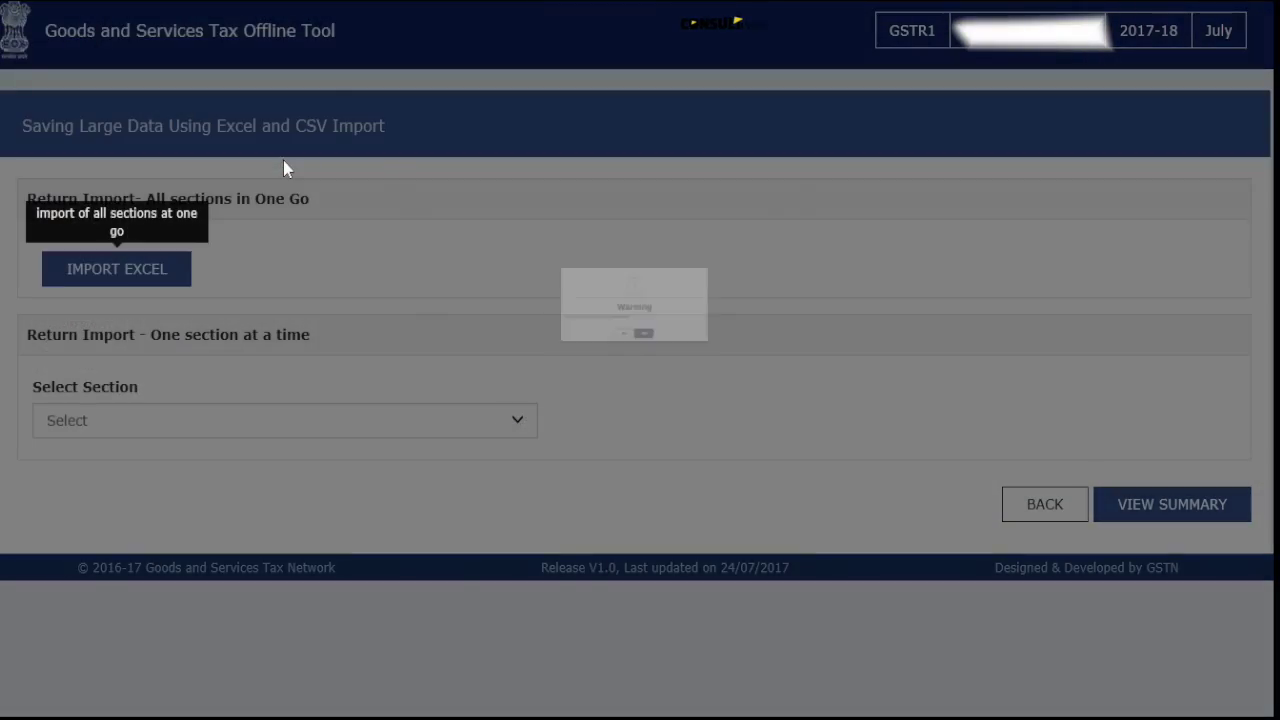
{"action": "left_click", "coordinate": [677, 300]}
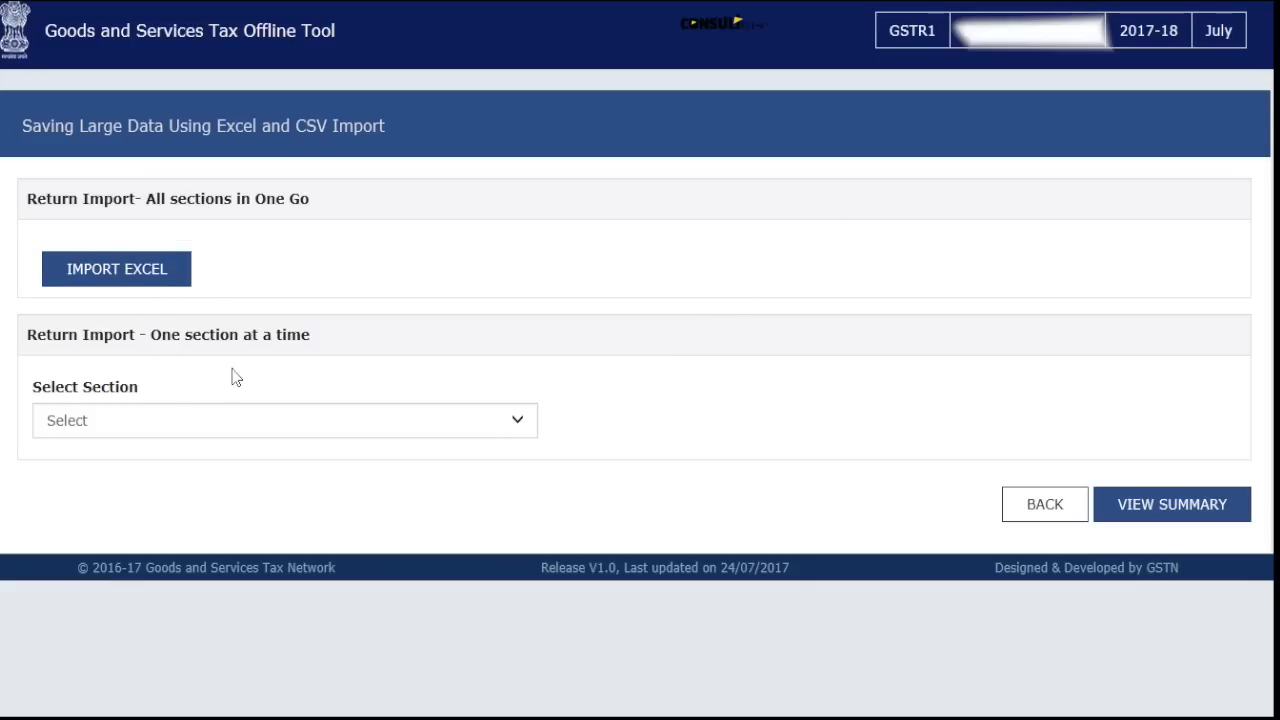
View the return summary and open the B2B Invoices - 4A, 4B, 4C, 6B, 6C section from it
{"action": "left_click", "coordinate": [1188, 516]}
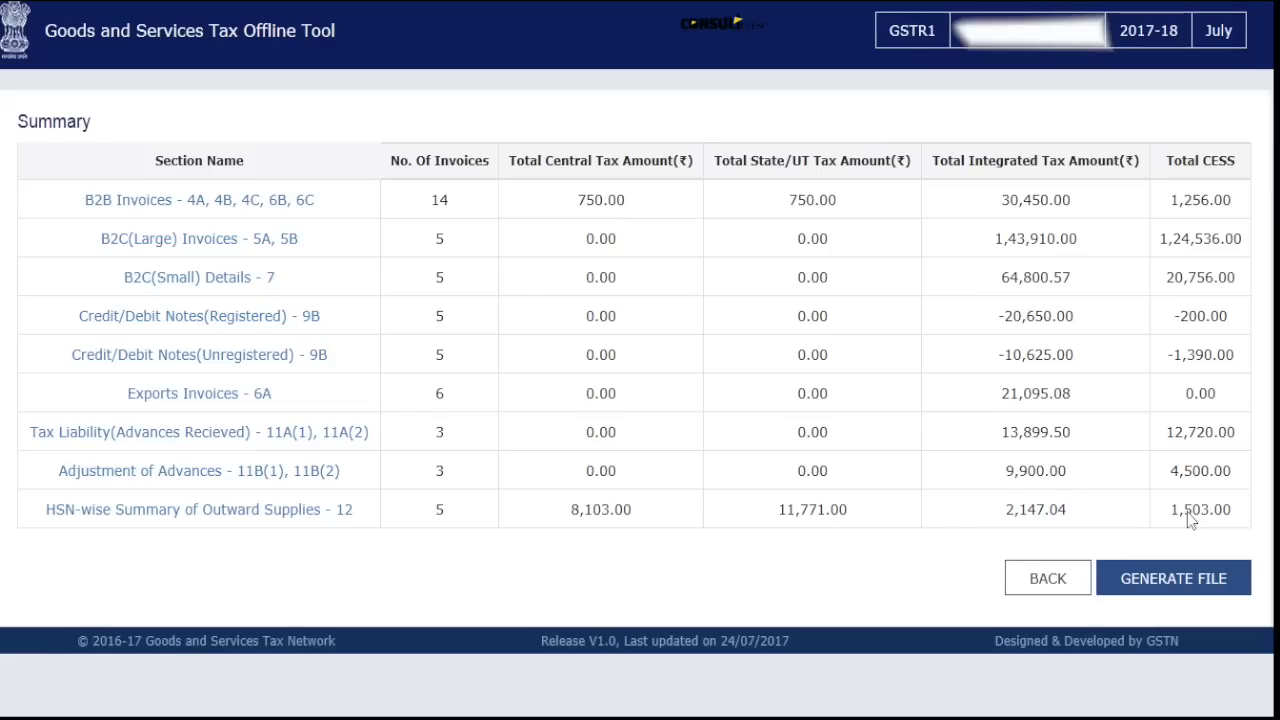
{"action": "left_click", "coordinate": [248, 202]}
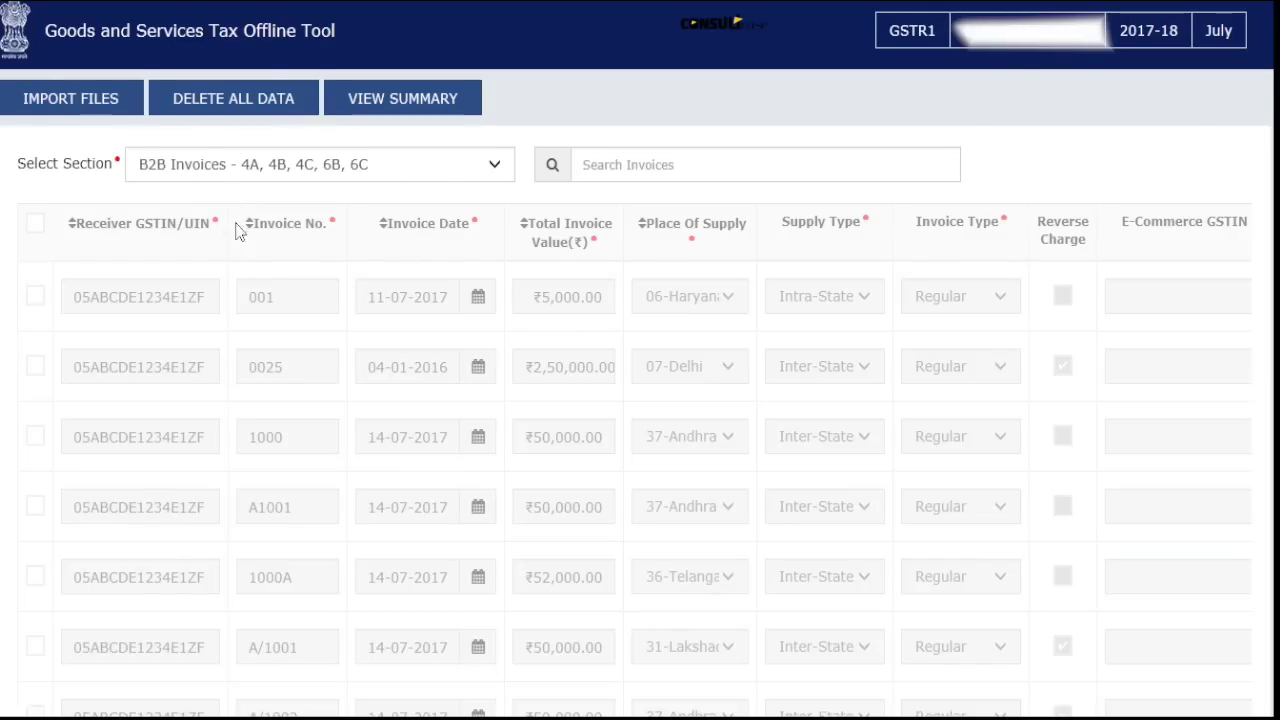
{"action": "left_click", "coordinate": [240, 227]}
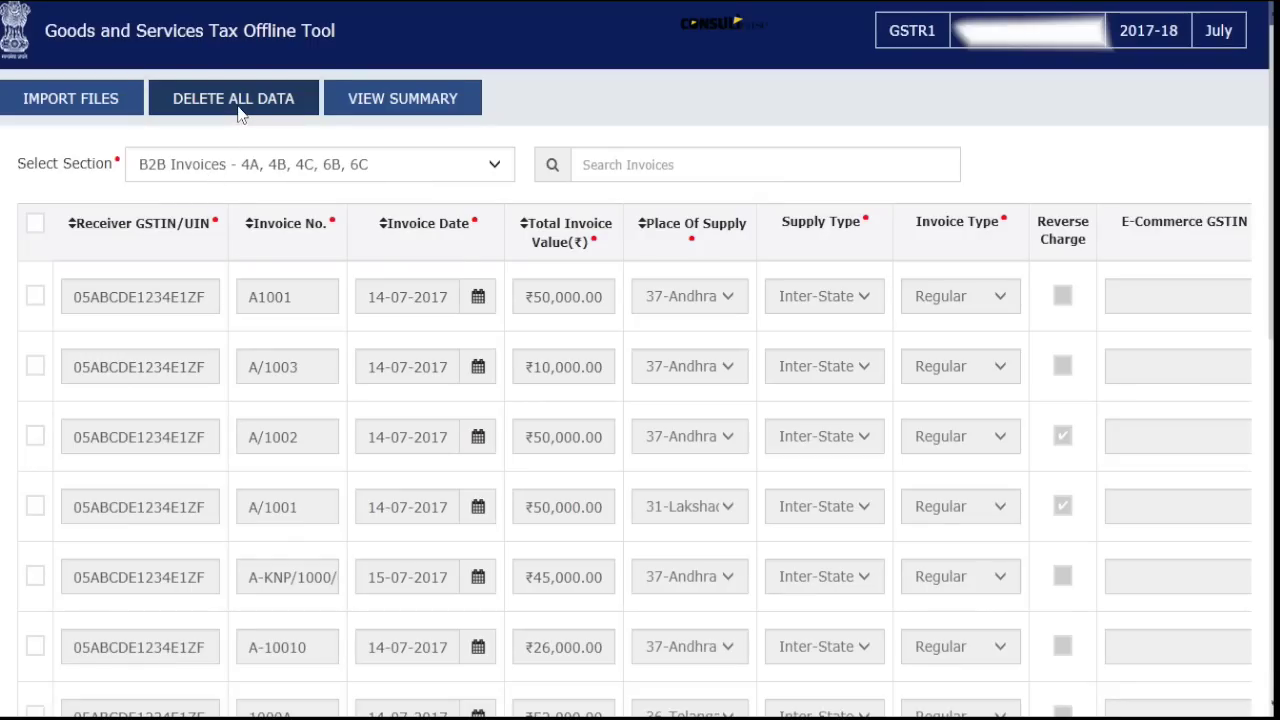
Open GSTR1_Excel_Workbook_Template-V1.1.xlsx from the gst_offline_tool folder and select the recipient GSTINs in A5:A17 on the b2b sheet
{"action": "left_click", "coordinate": [395, 100]}
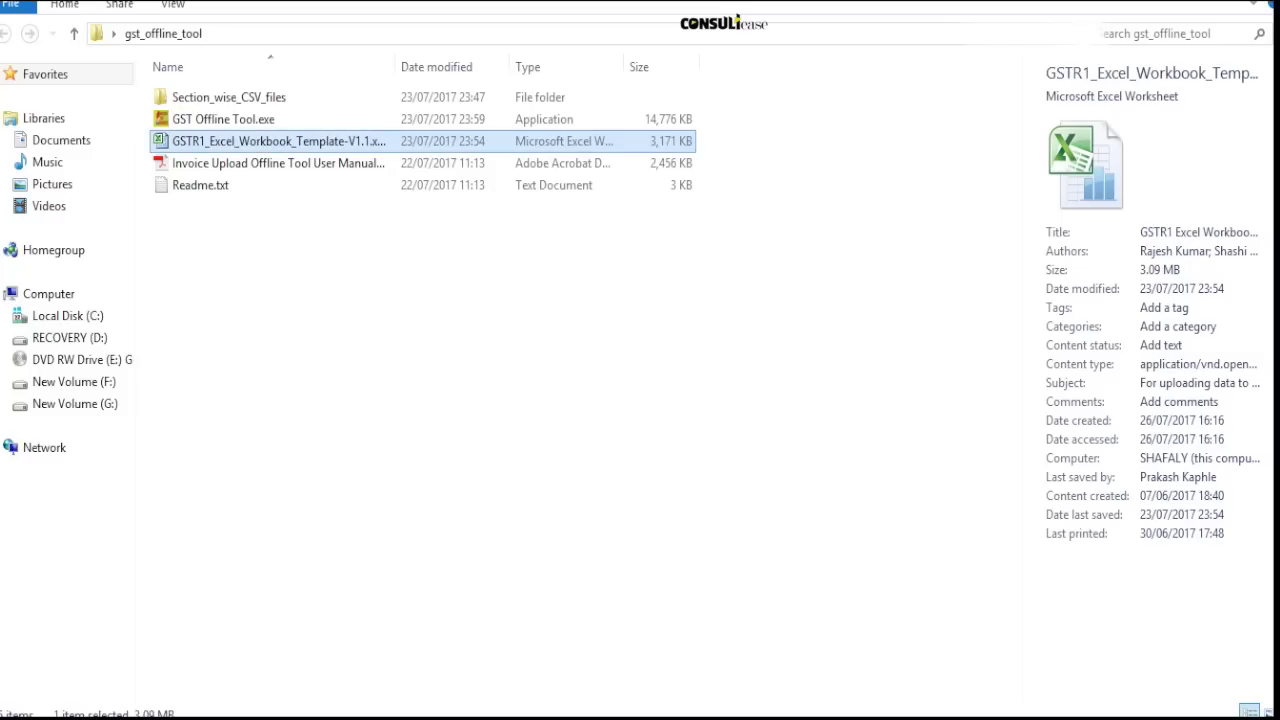
{"action": "double_click", "coordinate": [350, 141]}
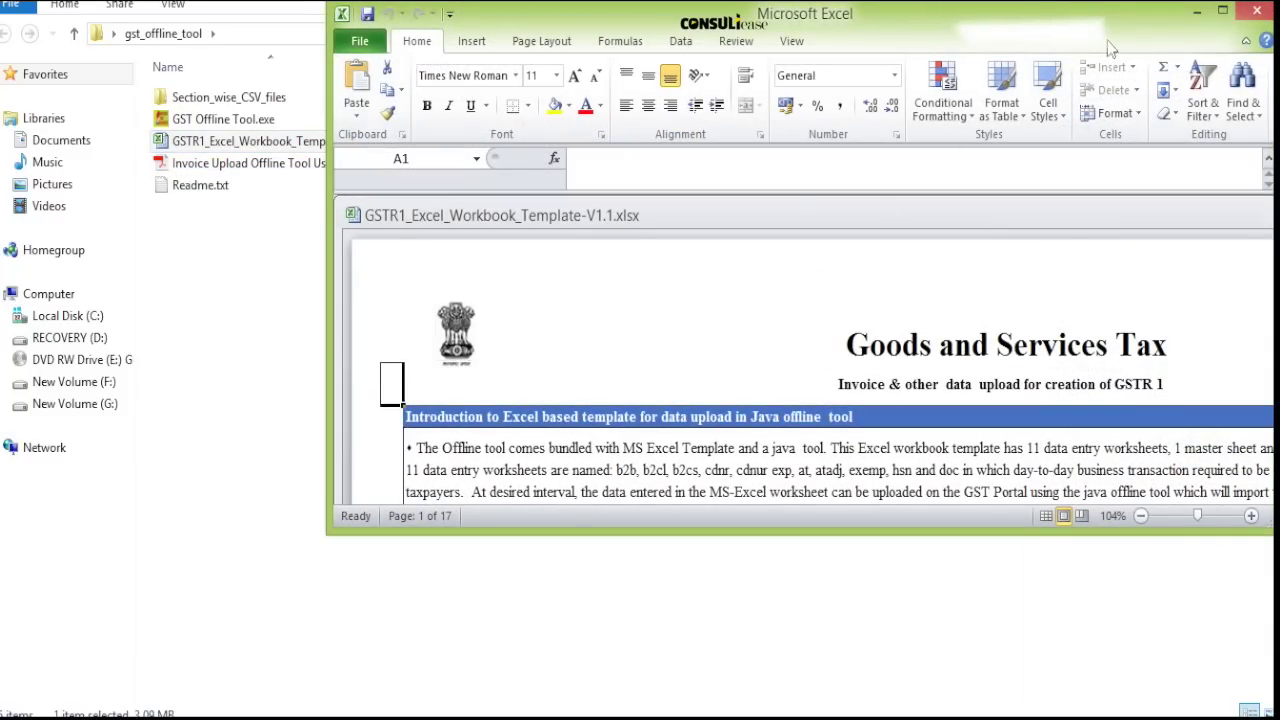
{"action": "left_click", "coordinate": [1222, 10]}
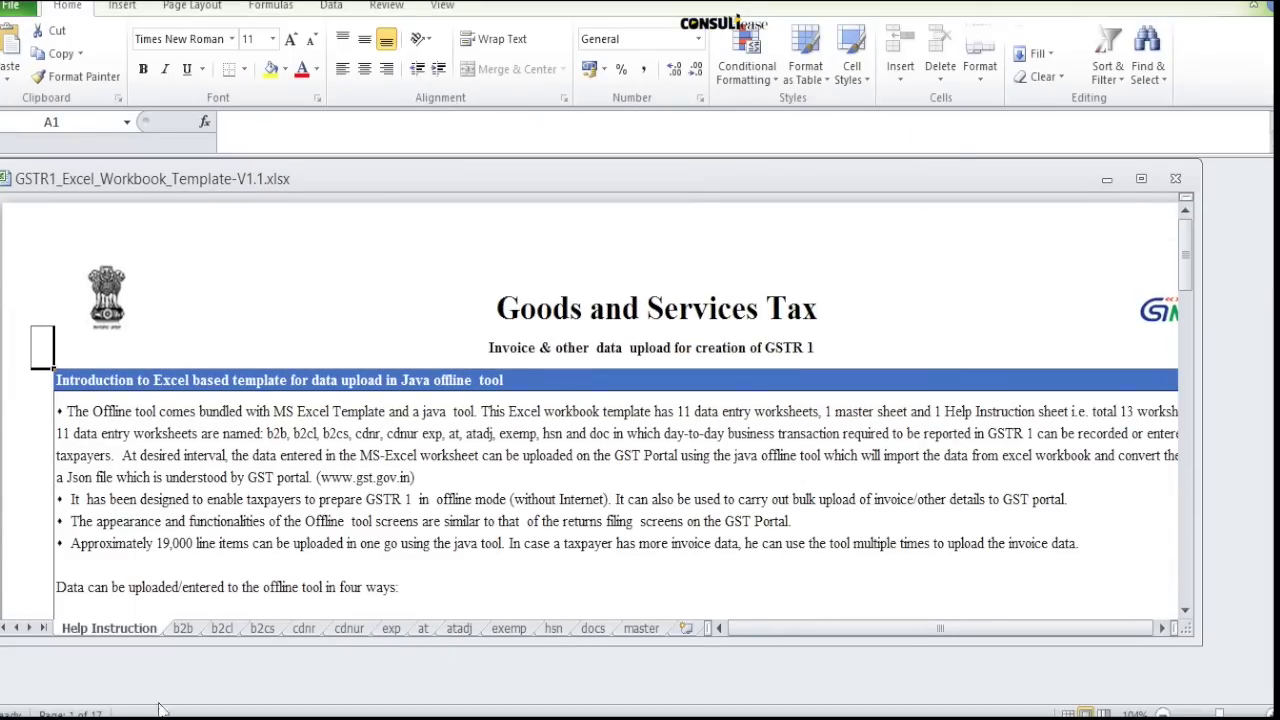
{"action": "left_click", "coordinate": [182, 628]}
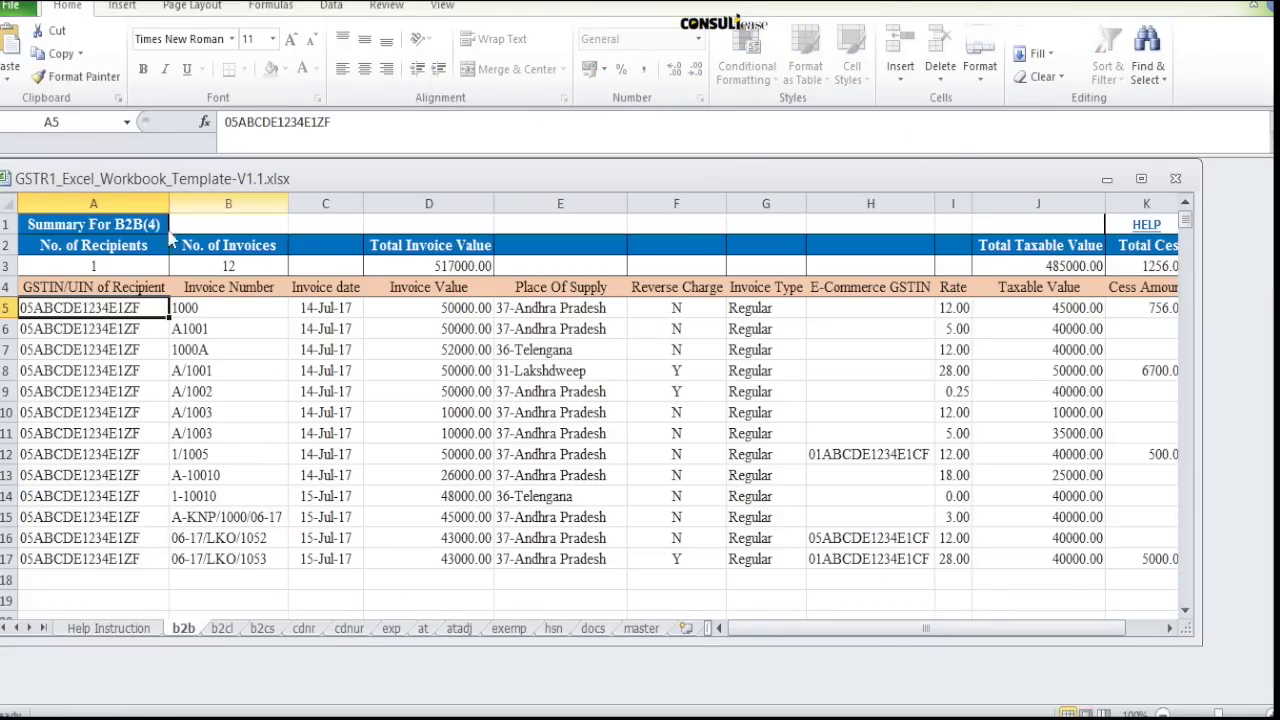
{"action": "key", "text": "alt+Tab"}
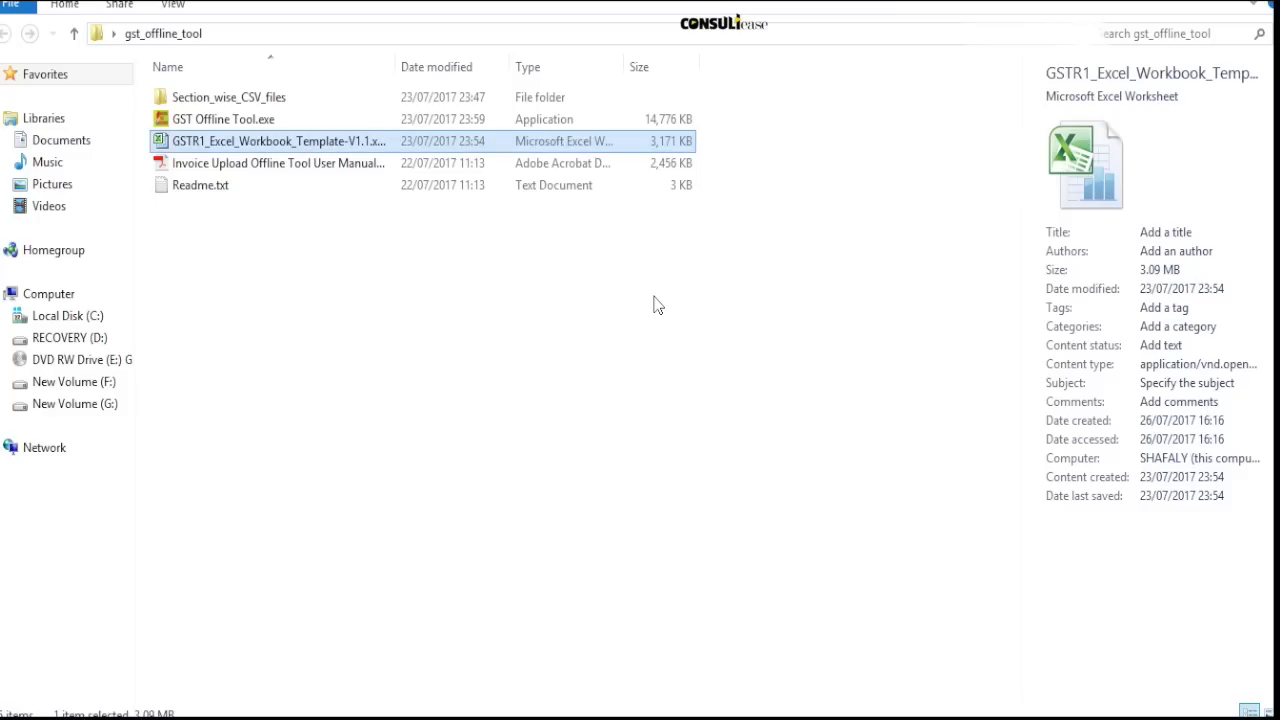
{"action": "key", "text": "Return"}
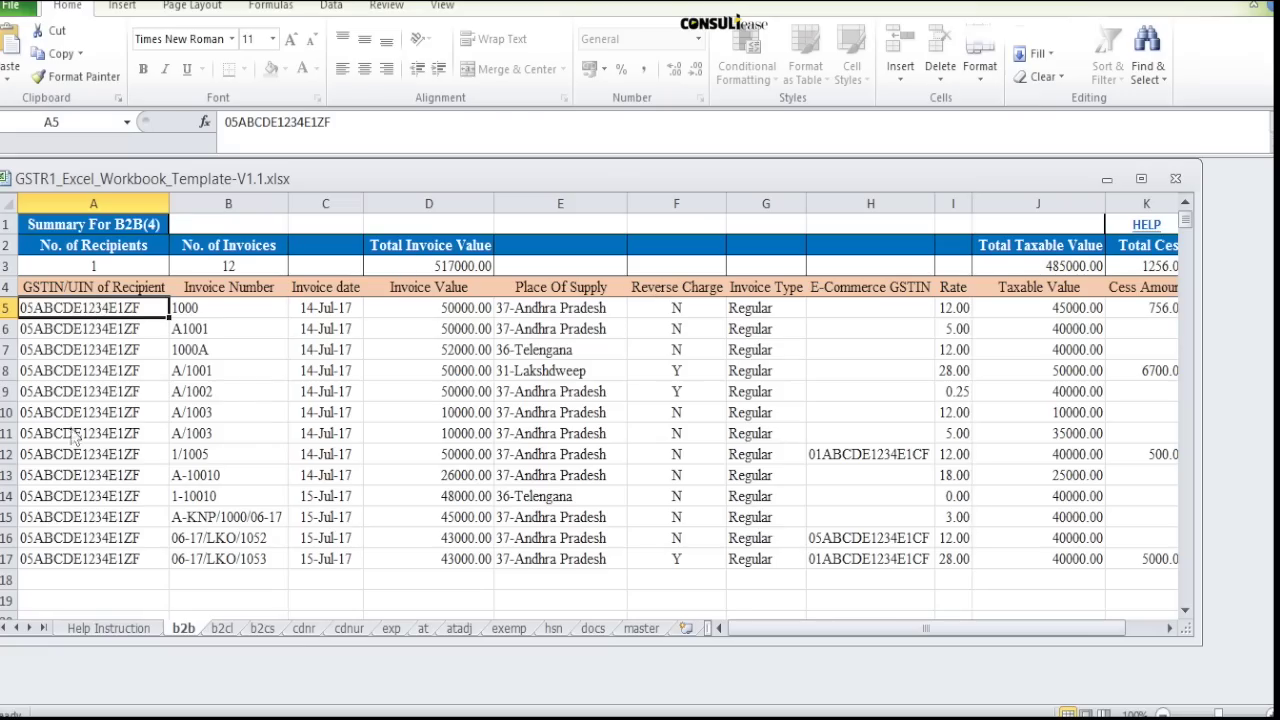
{"action": "left_click_drag", "start_coordinate": [104, 312], "coordinate": [113, 568]}
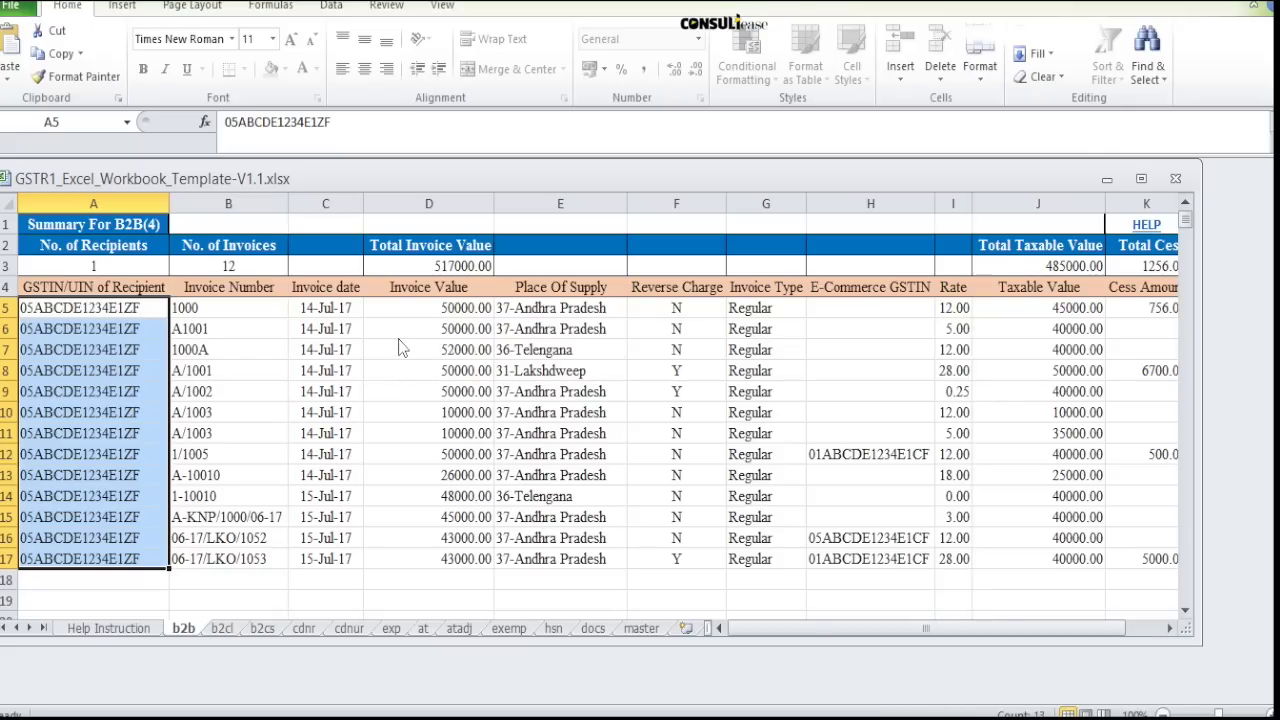
Return to the GST Offline Tool and view the Credit/Debit Notes(Unregistered) - 9B and Adjustment of Advances - 11B(1), 11B(2) sections
{"action": "key", "text": "alt+F4"}
{"action": "left_click", "coordinate": [417, 295]}
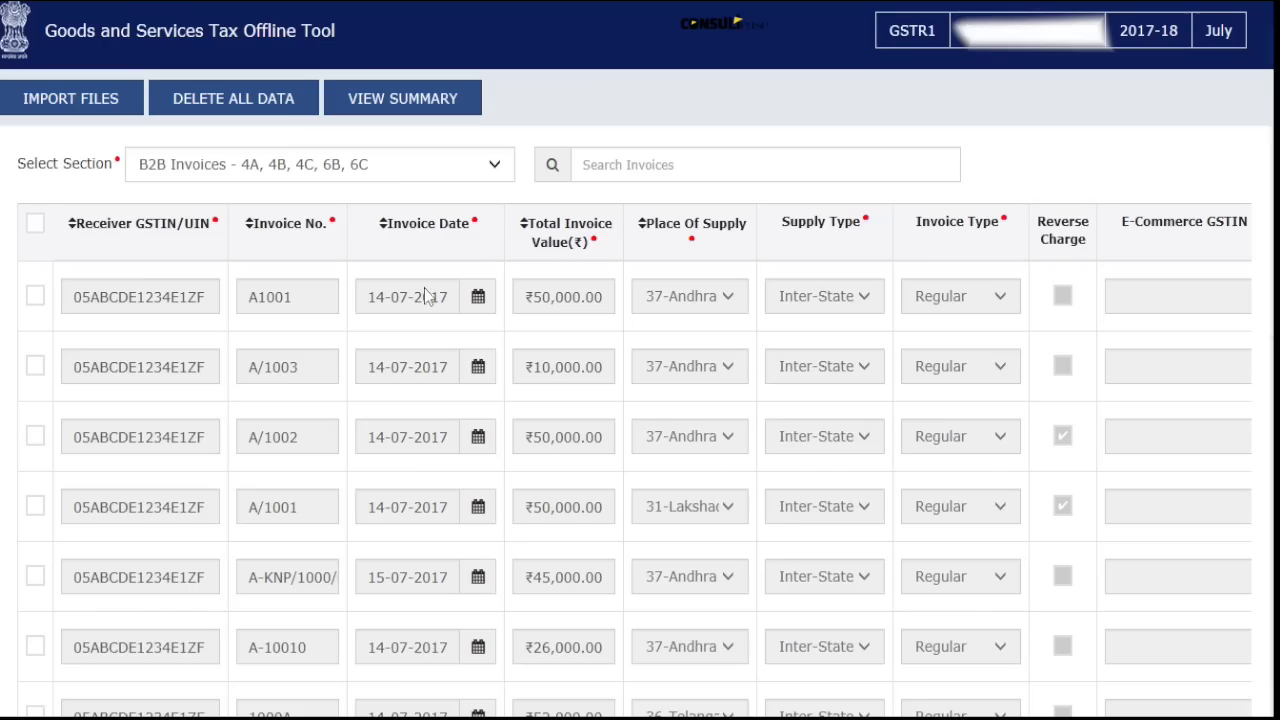
{"action": "left_click", "coordinate": [424, 150]}
{"action": "key", "text": "Escape"}
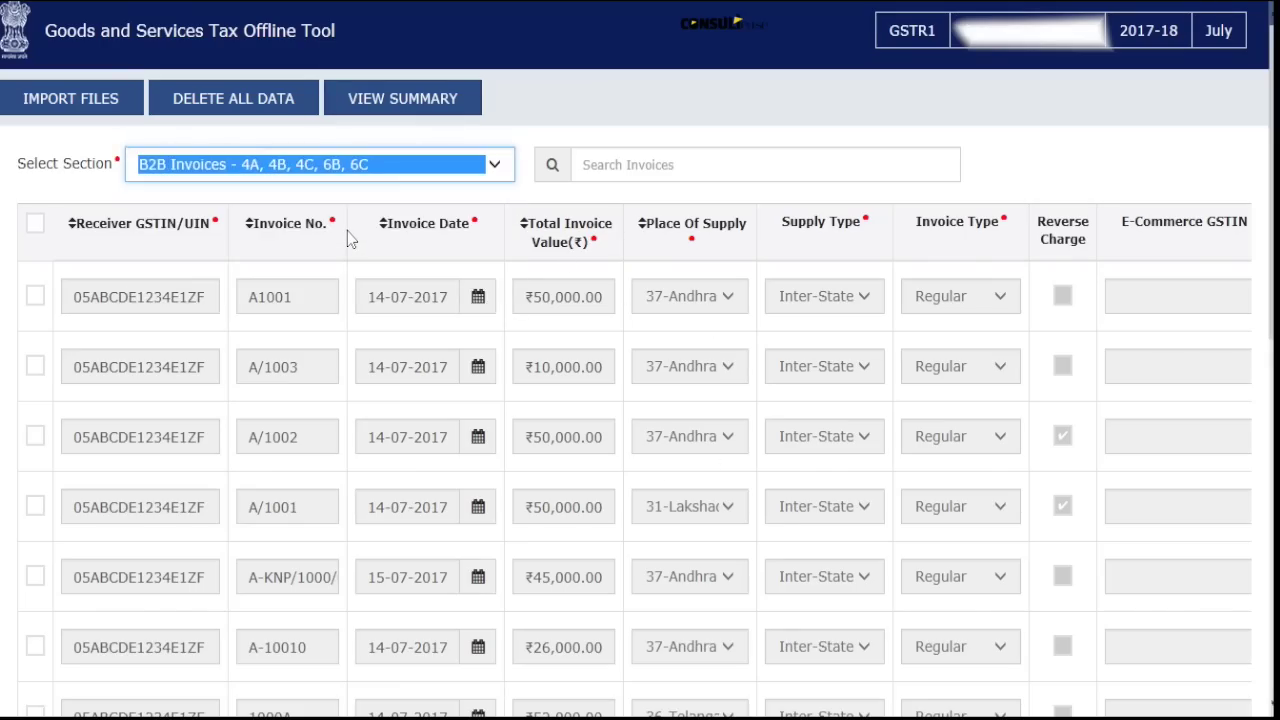
{"action": "key", "text": "Down"}
{"action": "key", "text": "Down"}
{"action": "key", "text": "Down"}
{"action": "key", "text": "Down"}
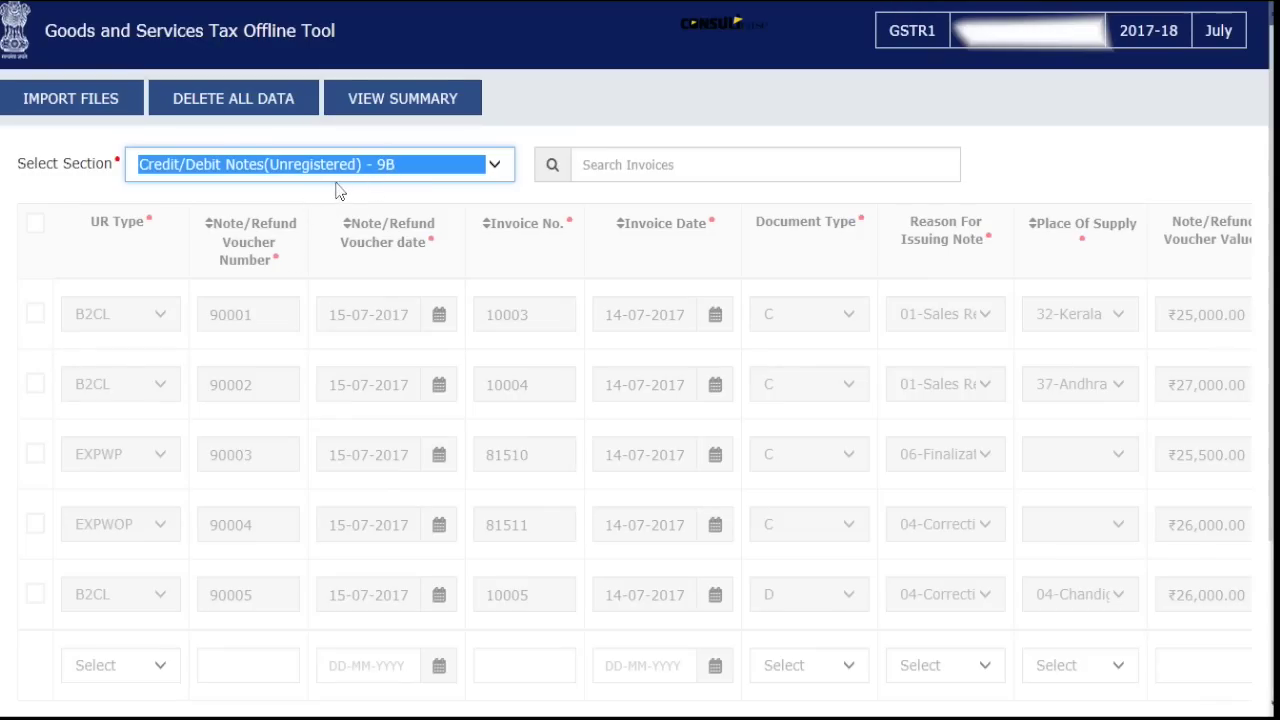
{"action": "key", "text": "alt+Down"}
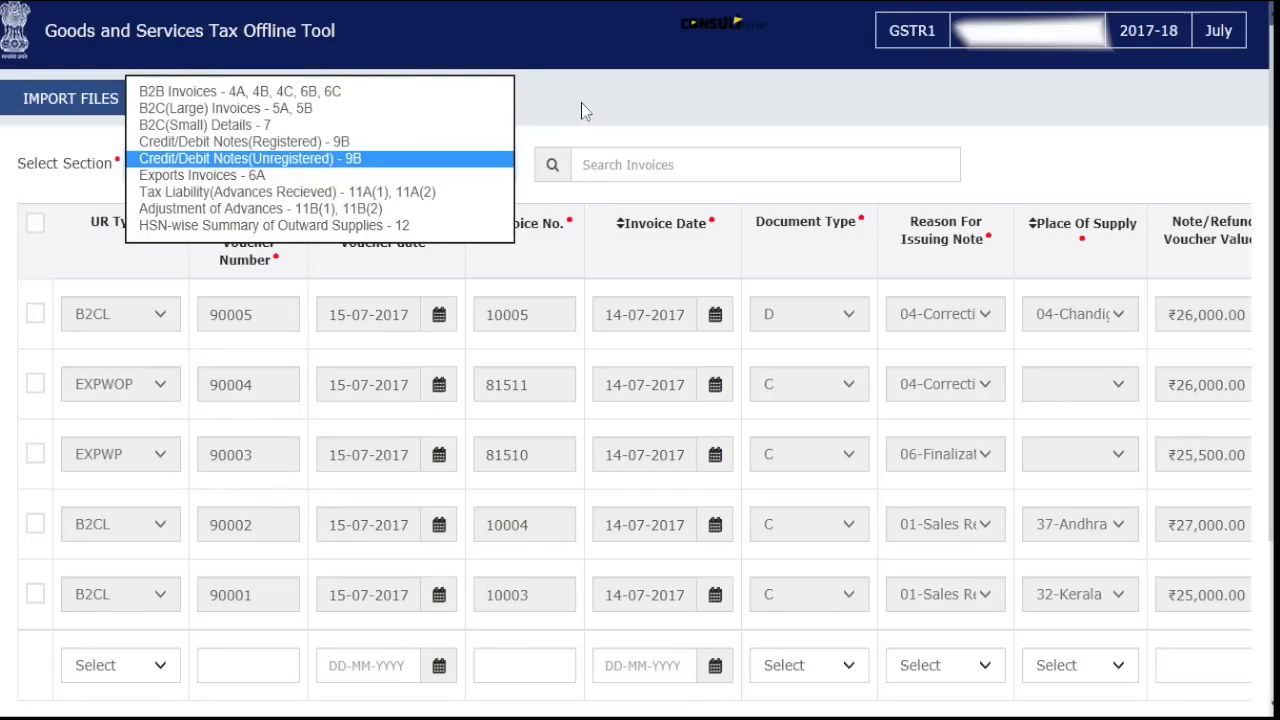
{"action": "key", "text": "Escape"}
{"action": "left_click", "coordinate": [398, 171]}
{"action": "left_click", "coordinate": [395, 208]}
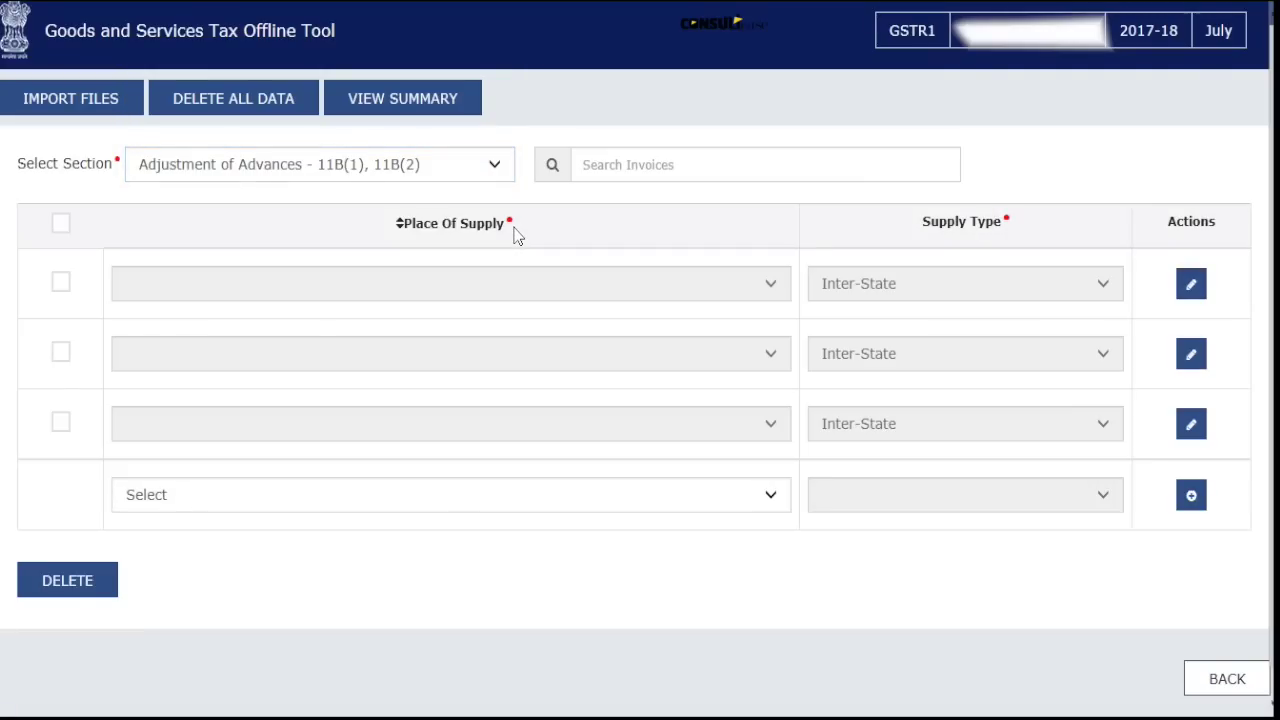
Switch back to Excel to examine the invoice rows on the b2b sheet, and close the workbook without saving
{"action": "key", "text": "alt+Tab"}
{"action": "key", "text": "alt+Tab"}
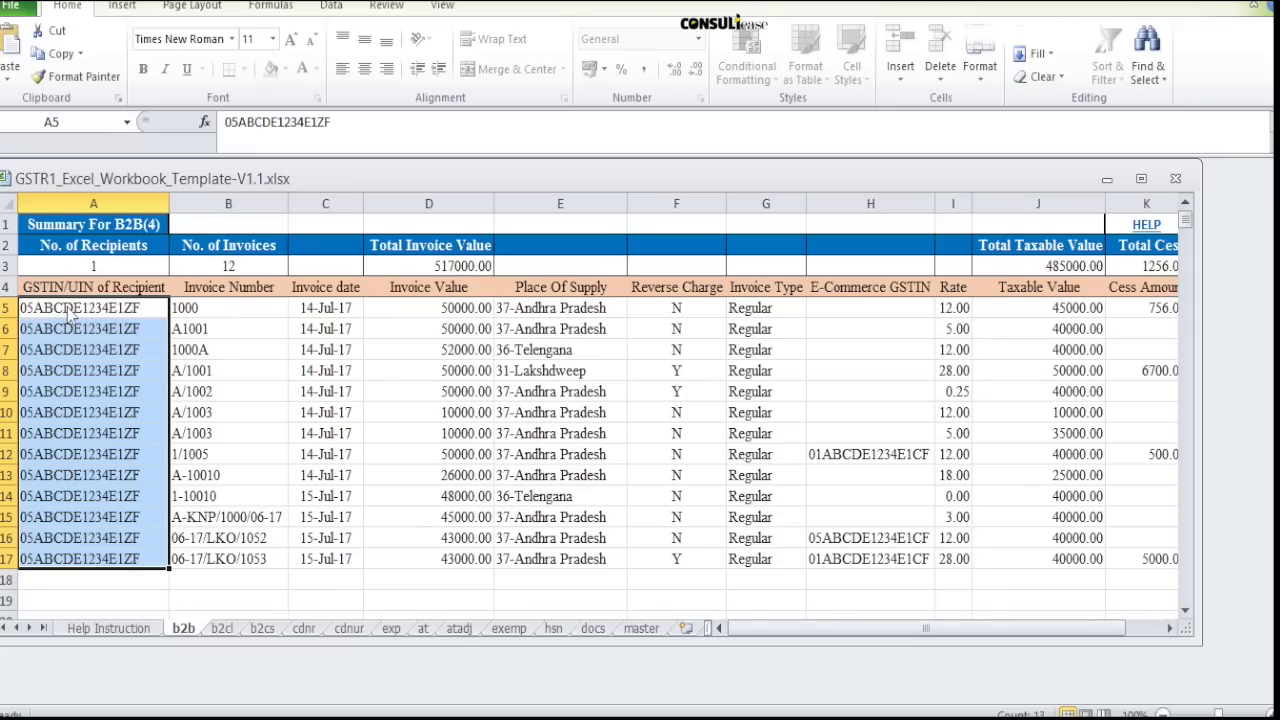
{"action": "left_click_drag", "start_coordinate": [70, 316], "coordinate": [943, 487]}
{"action": "left_click", "coordinate": [985, 395]}
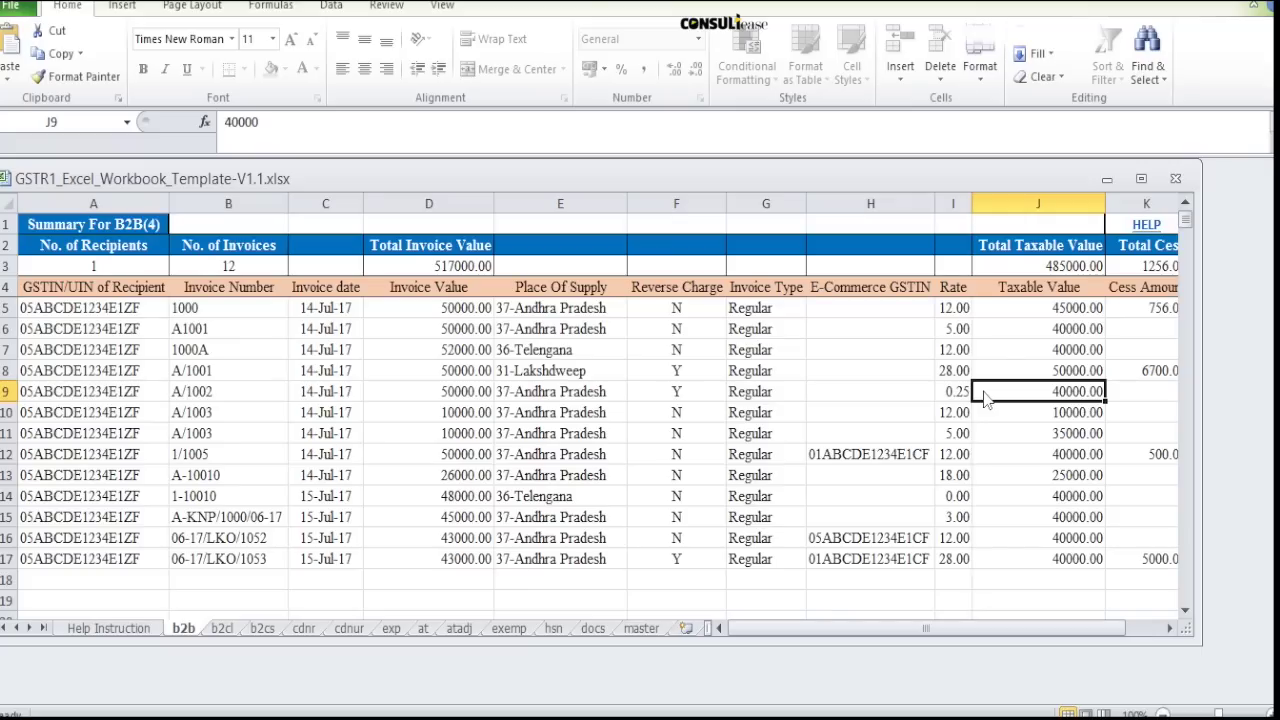
{"action": "left_click", "coordinate": [686, 476]}
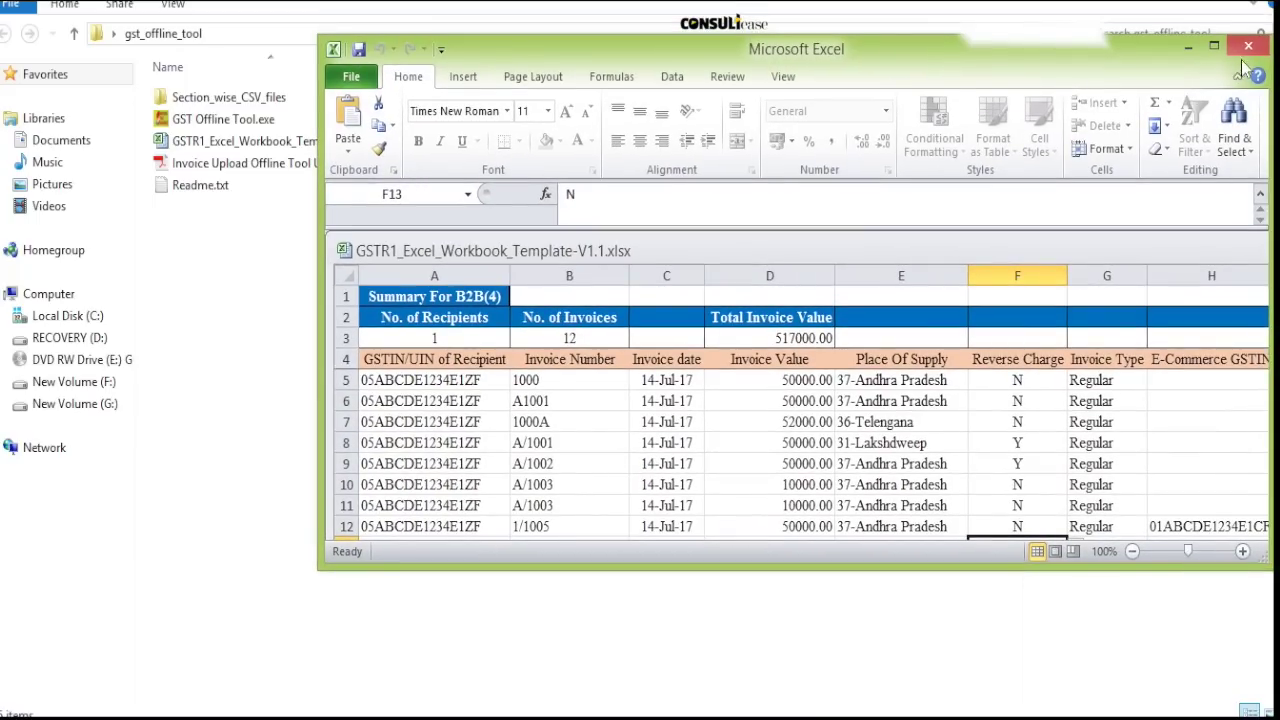
{"action": "left_click", "coordinate": [1248, 47]}
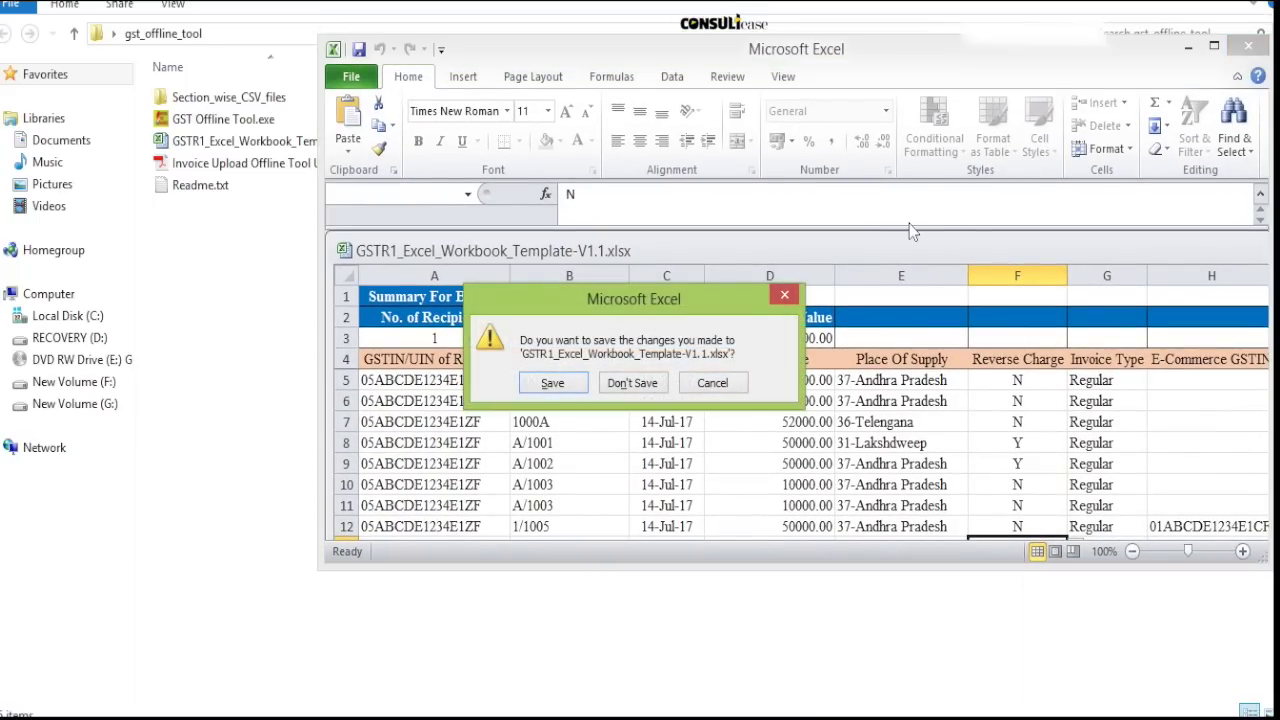
{"action": "left_click", "coordinate": [636, 383]}
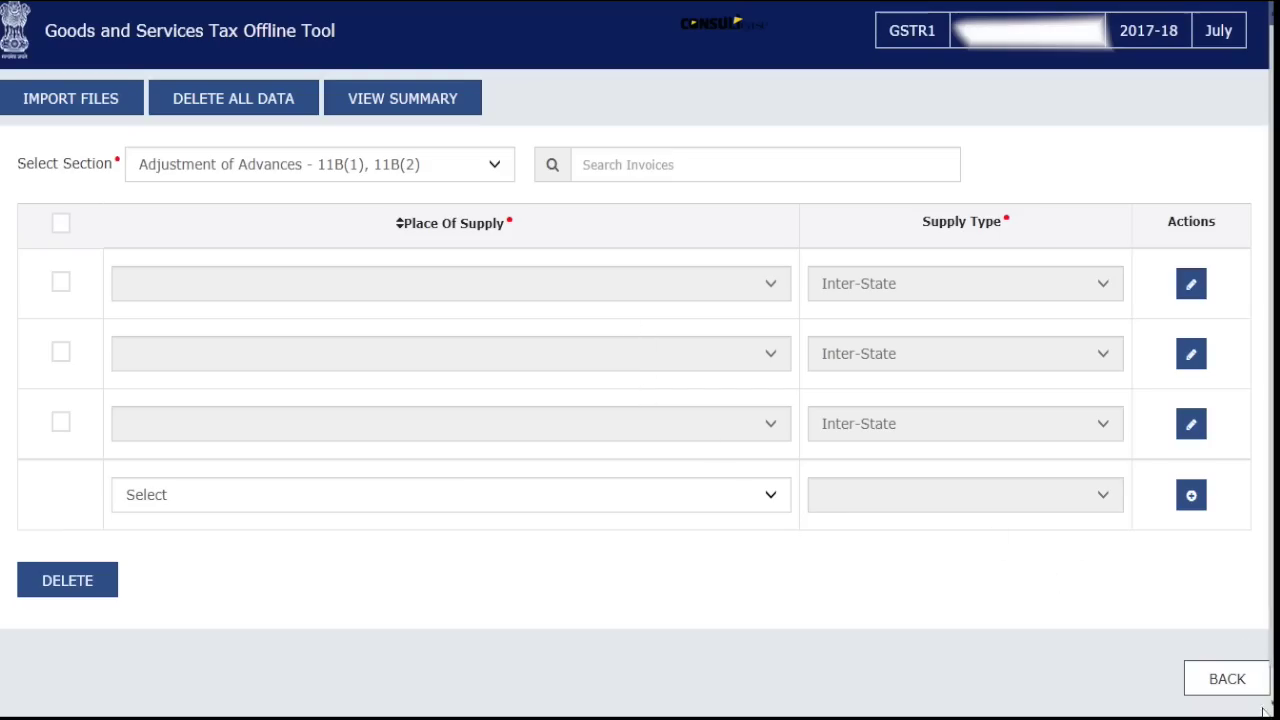
Go back to the File Returns page, proceed with the GSTR1 return for July 2017-18 and show its summary
{"action": "left_click", "coordinate": [1221, 680]}
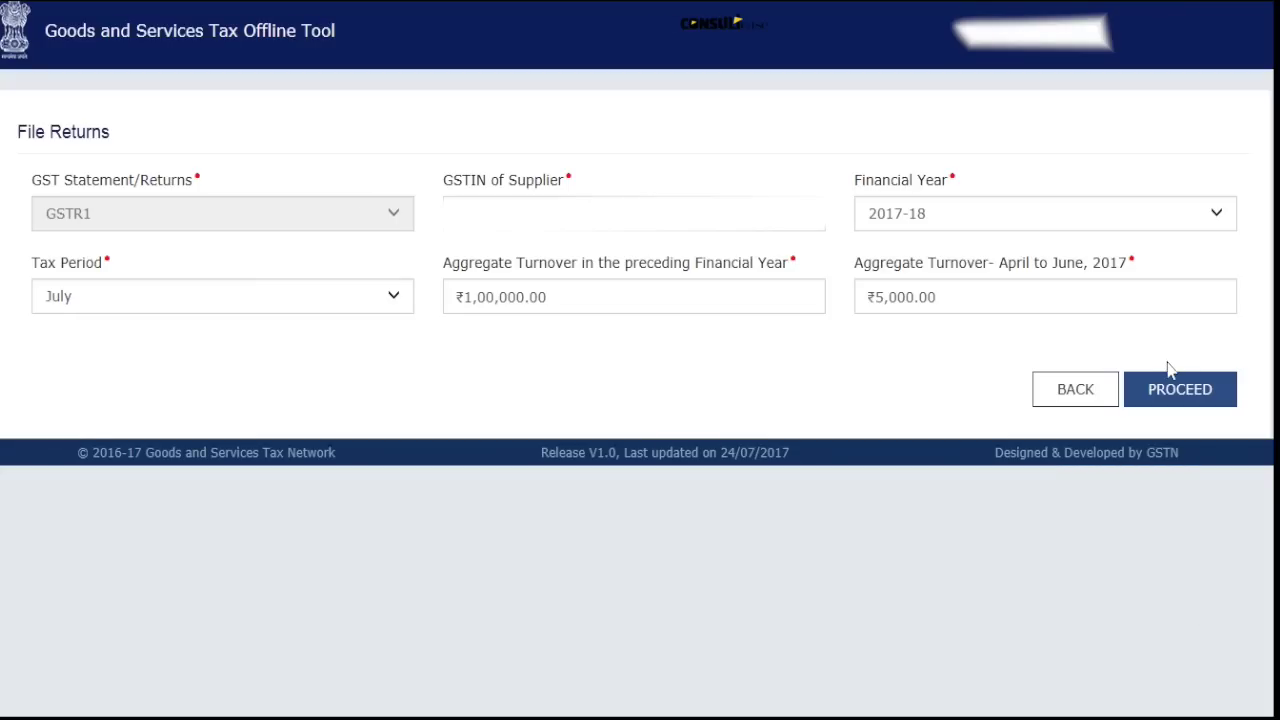
{"action": "left_click", "coordinate": [1172, 395]}
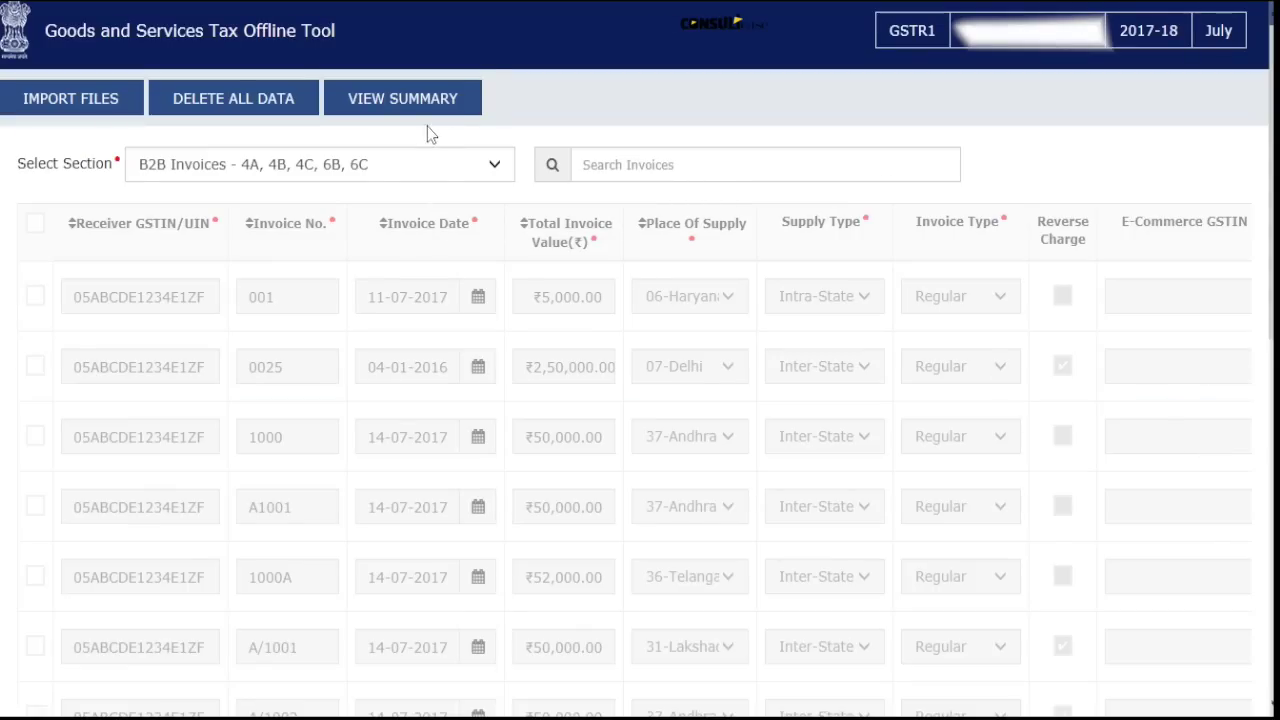
{"action": "left_click", "coordinate": [419, 98]}
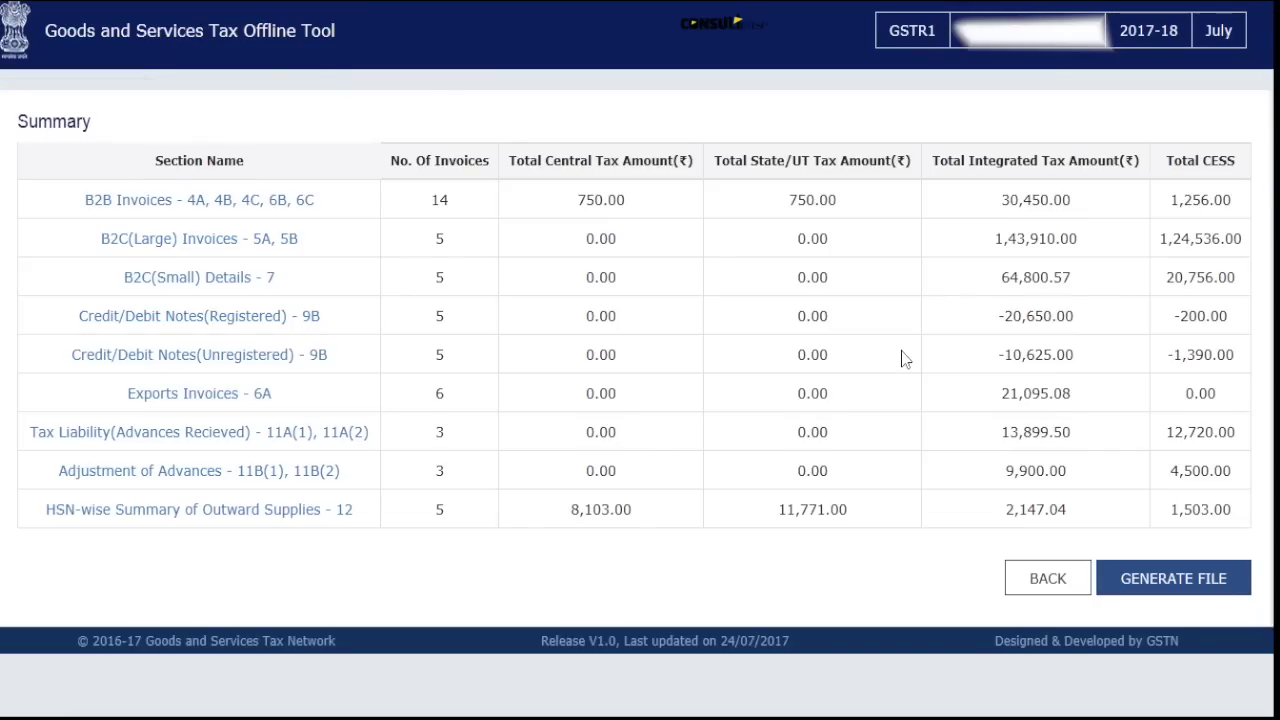
Generate the JSON file of the GSTR1 return and save it to the Desktop under the suggested file name
{"action": "left_click", "coordinate": [1133, 576]}
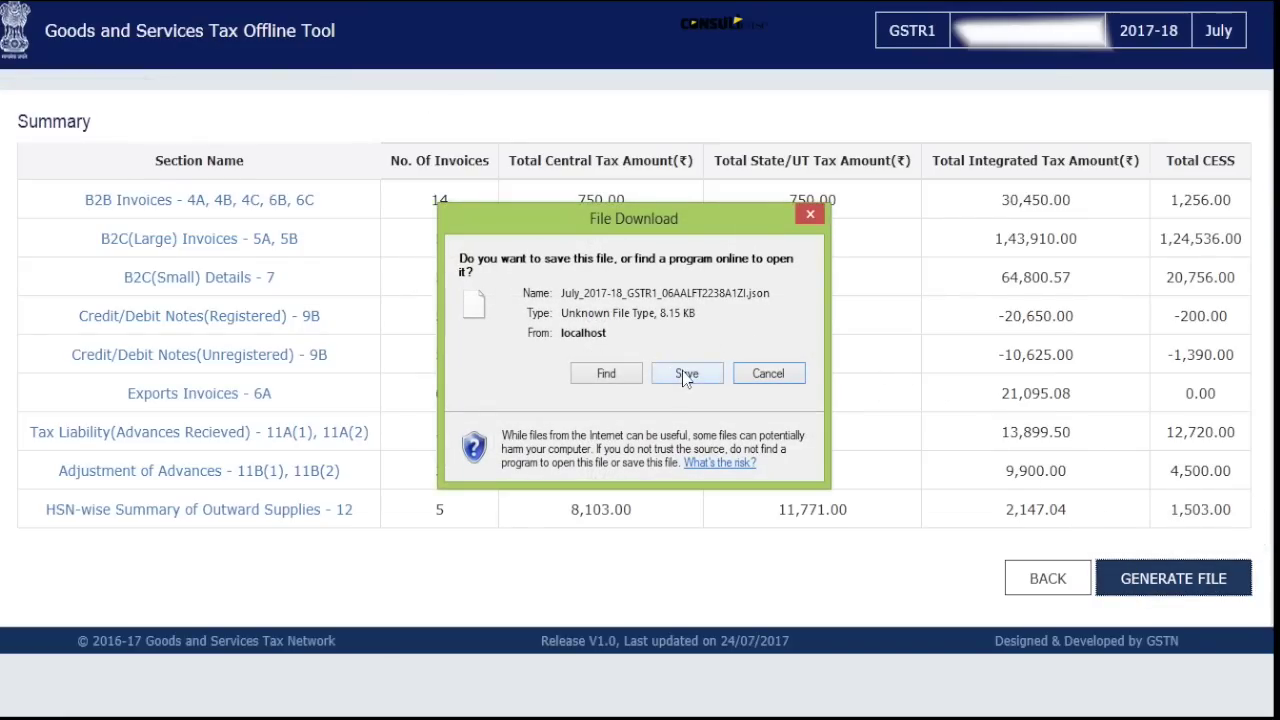
{"action": "left_click", "coordinate": [686, 376]}
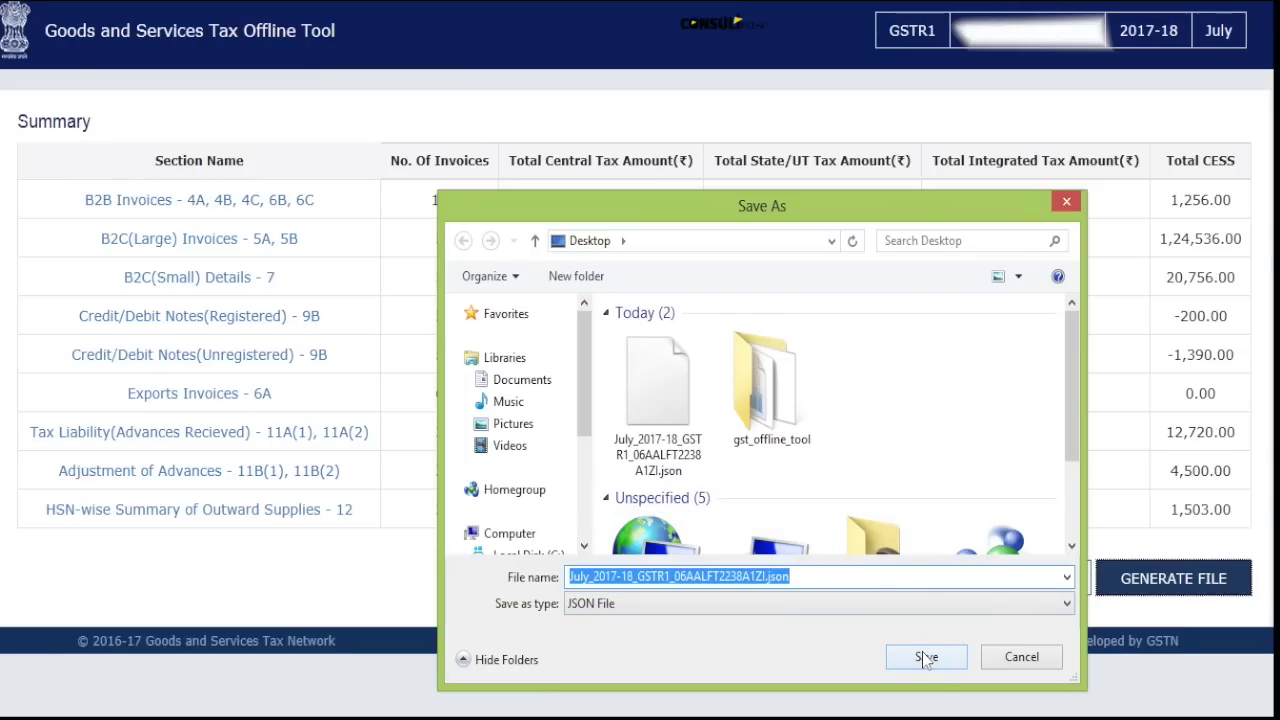
{"action": "left_click", "coordinate": [926, 657]}
{"action": "left_click", "coordinate": [689, 358]}
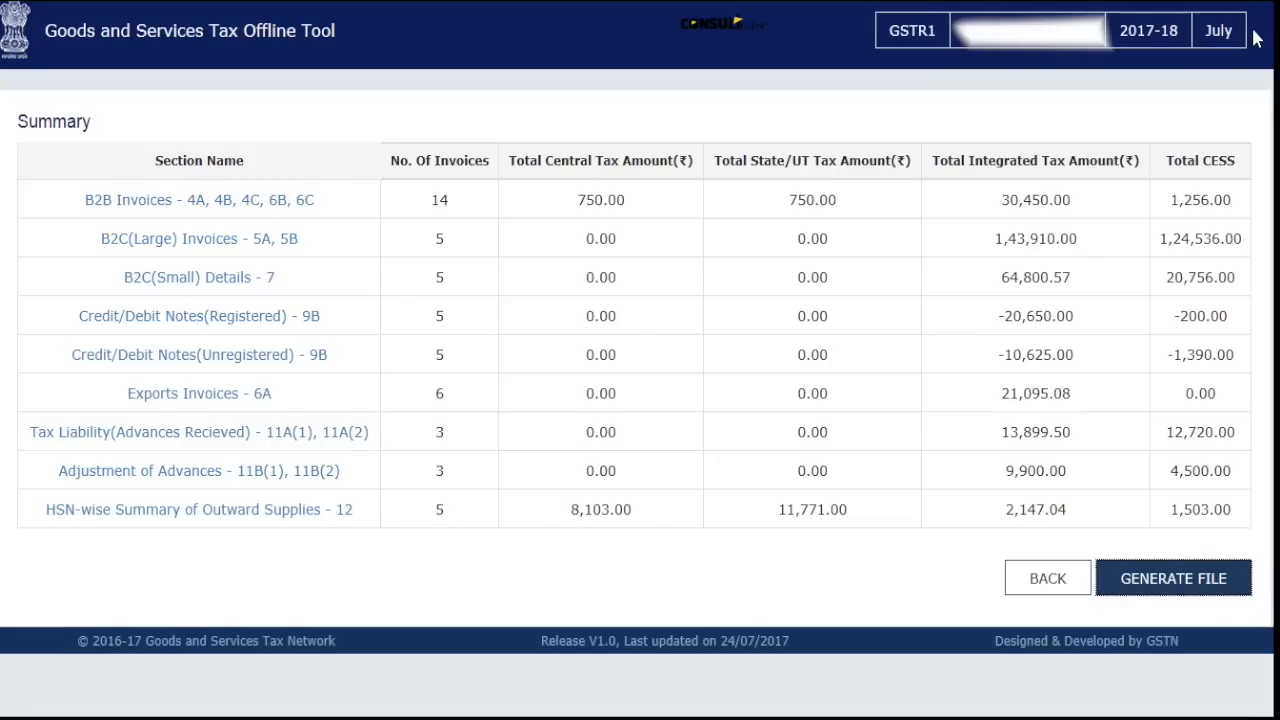
Switch to the GST portal in the browser, open the Returns Dashboard and search the returns for July of financial year 2017-18
{"action": "left_click_drag", "start_coordinate": [1253, 31], "coordinate": [1254, 98]}
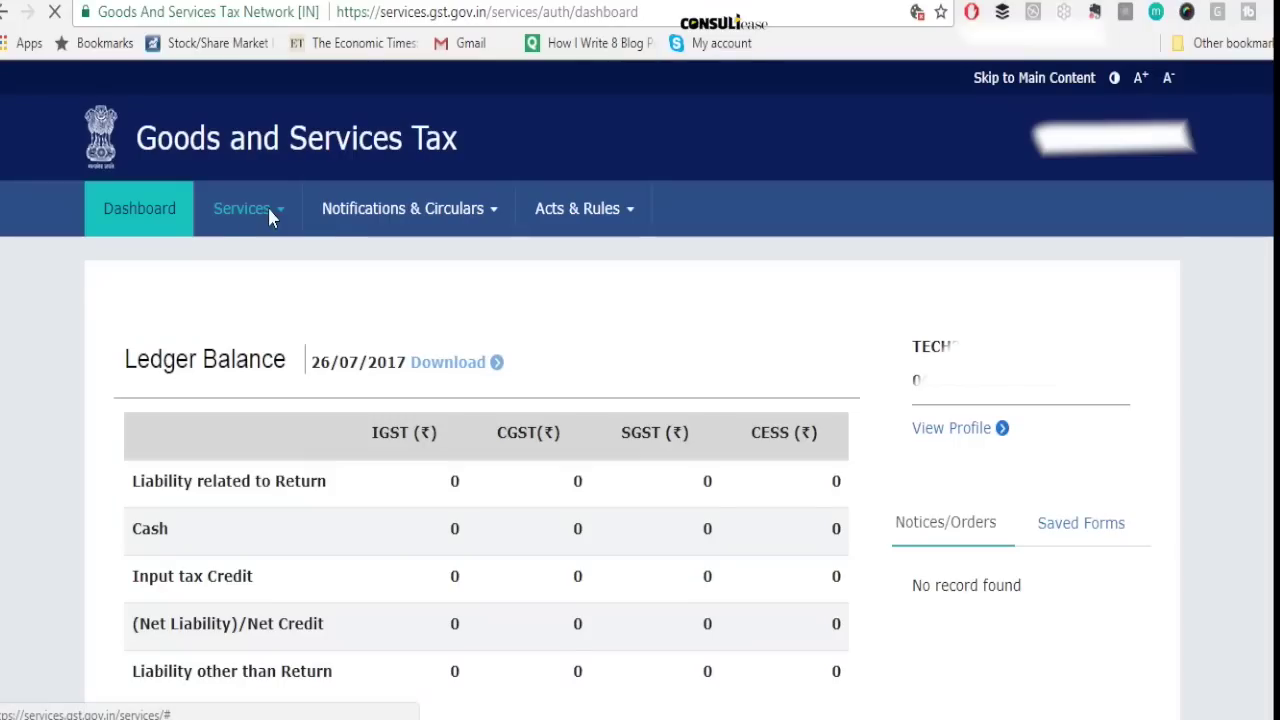
{"action": "mouse_move", "coordinate": [268, 208]}
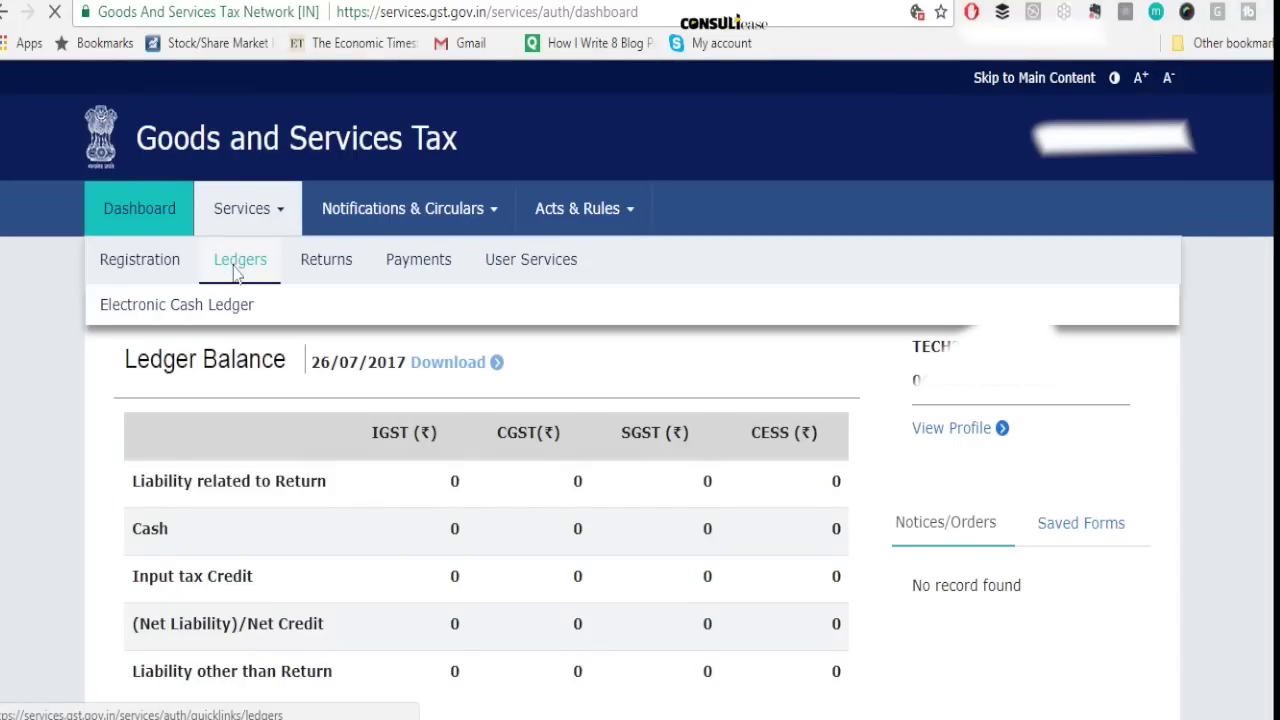
{"action": "left_click", "coordinate": [326, 260]}
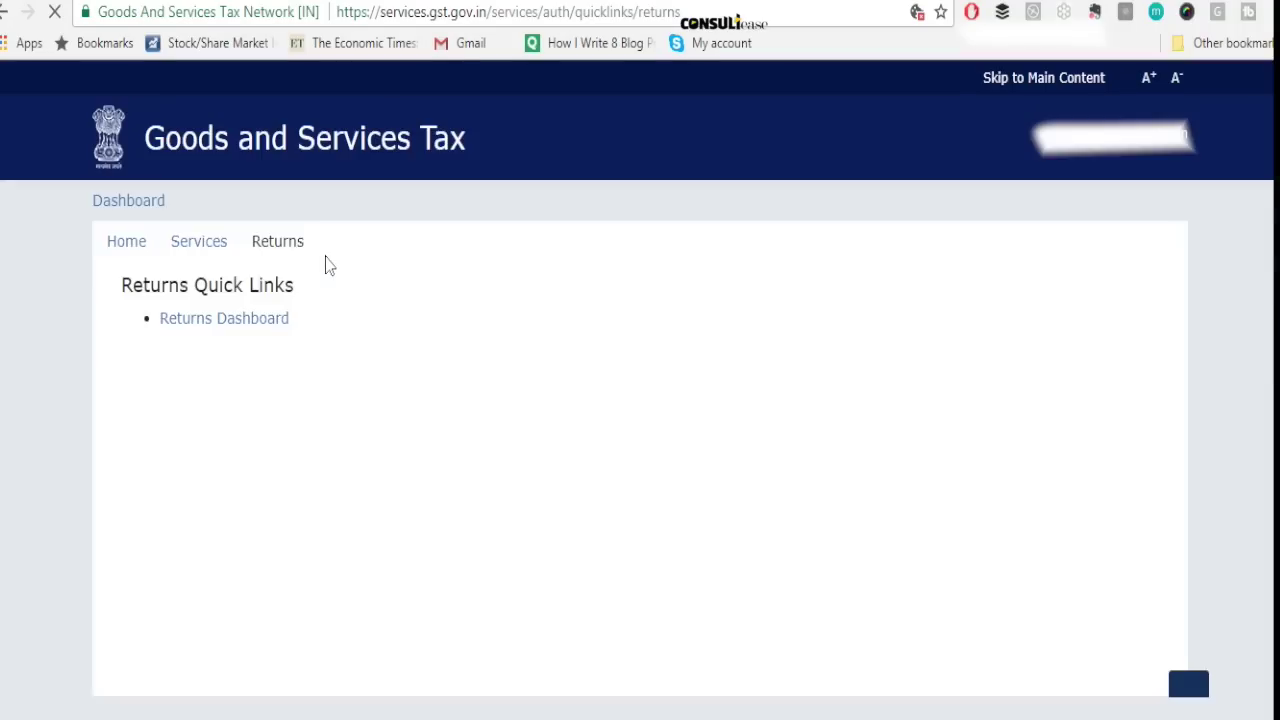
{"action": "left_click", "coordinate": [215, 373]}
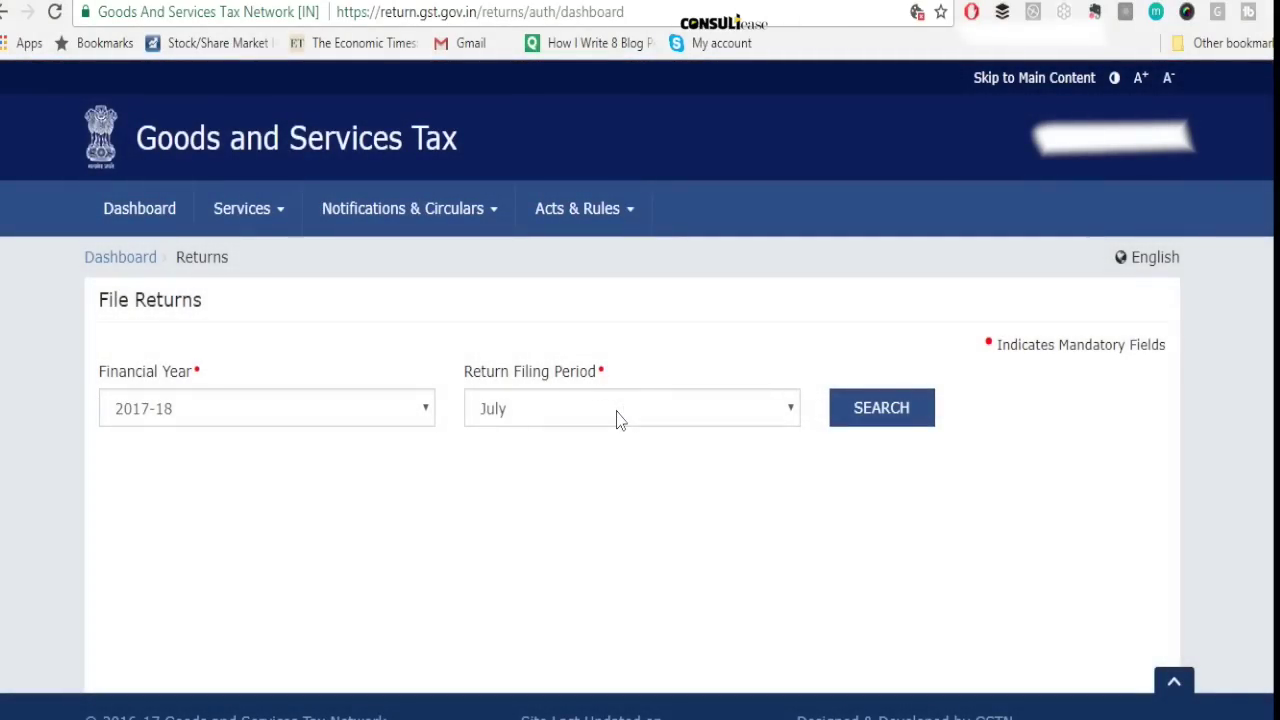
{"action": "left_click", "coordinate": [617, 419]}
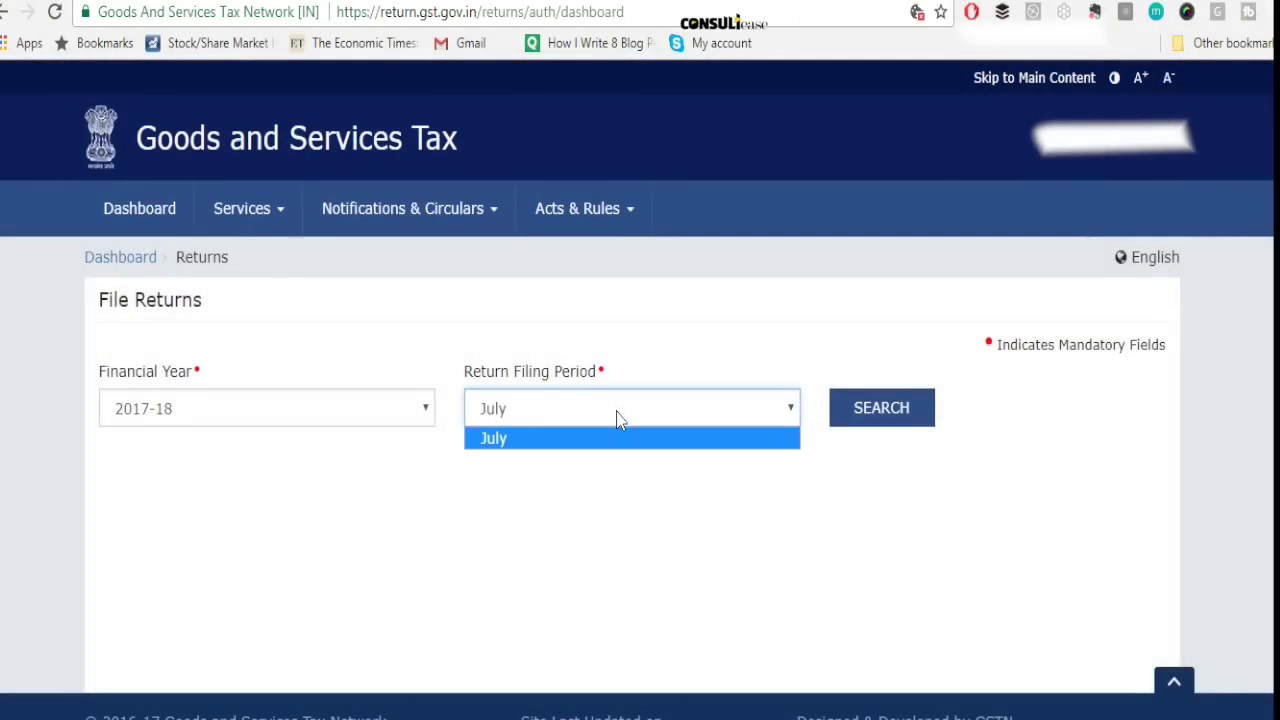
{"action": "left_click", "coordinate": [617, 419]}
{"action": "left_click", "coordinate": [887, 406]}
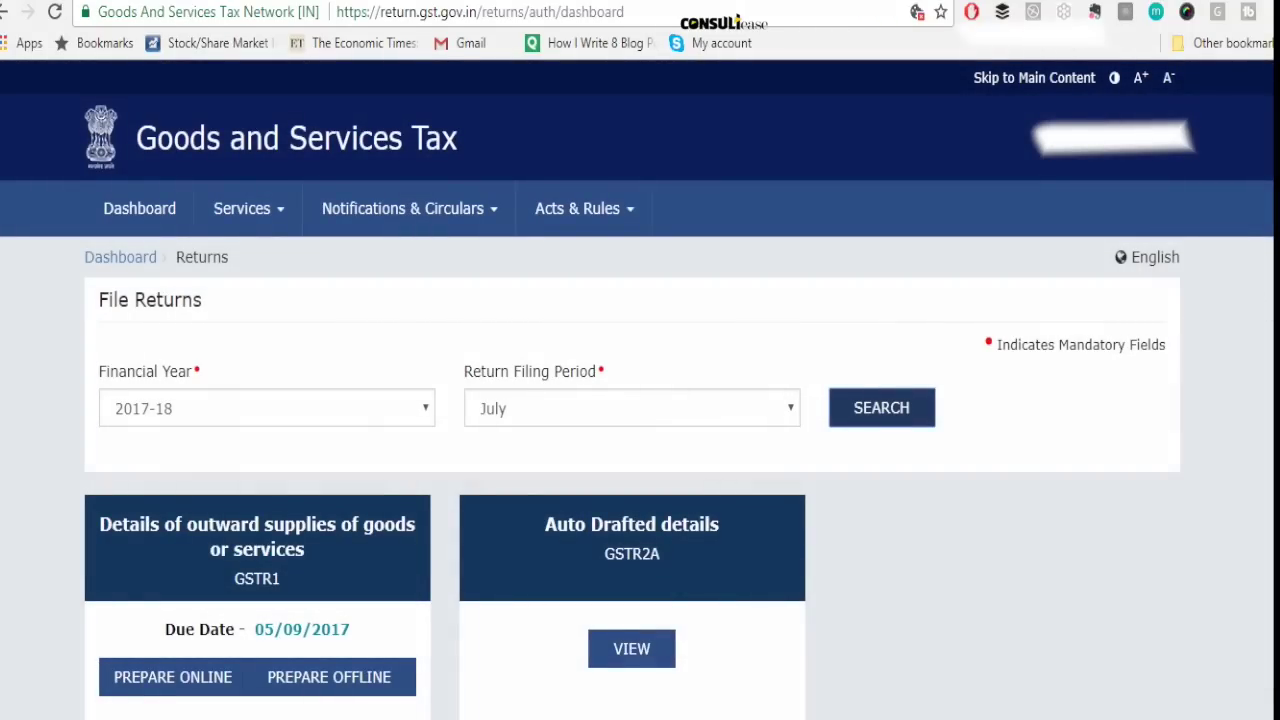
Open GSTR1 for online preparation, review its invoice details, and go back to the File Returns page
{"action": "scroll", "coordinate": [514, 543], "scroll_direction": "down", "scroll_amount": 3}
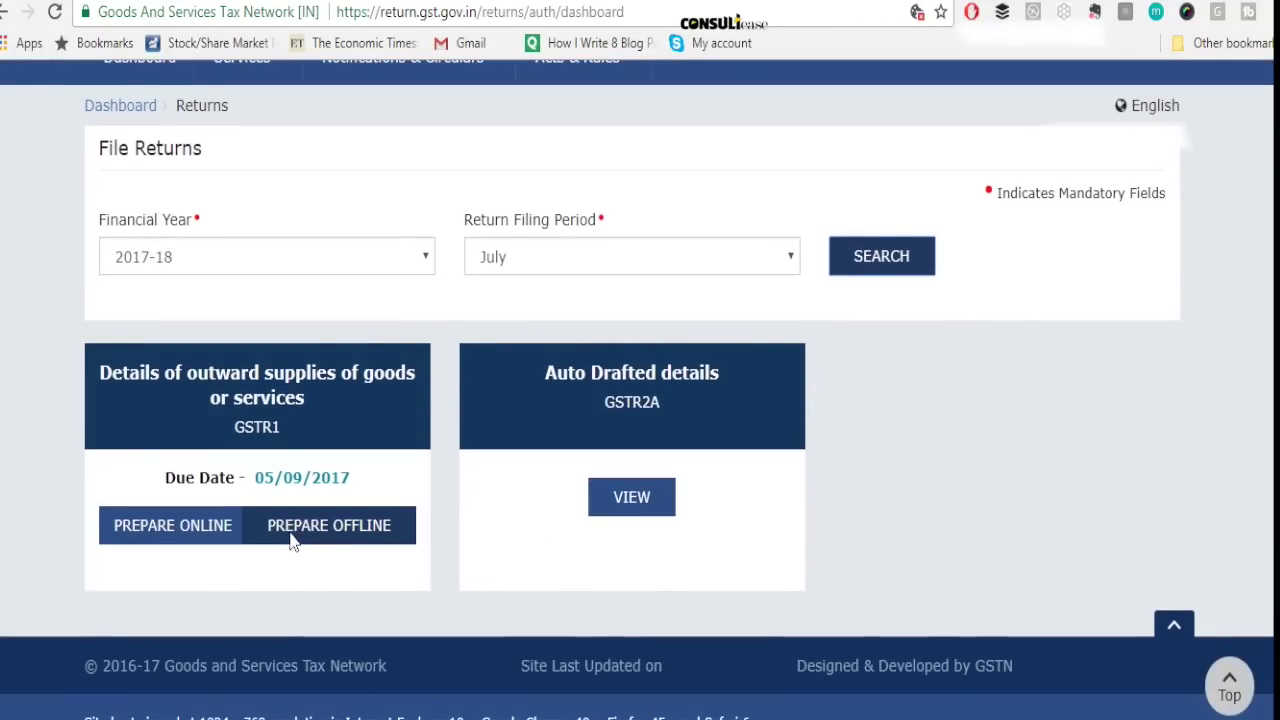
{"action": "left_click", "coordinate": [183, 530]}
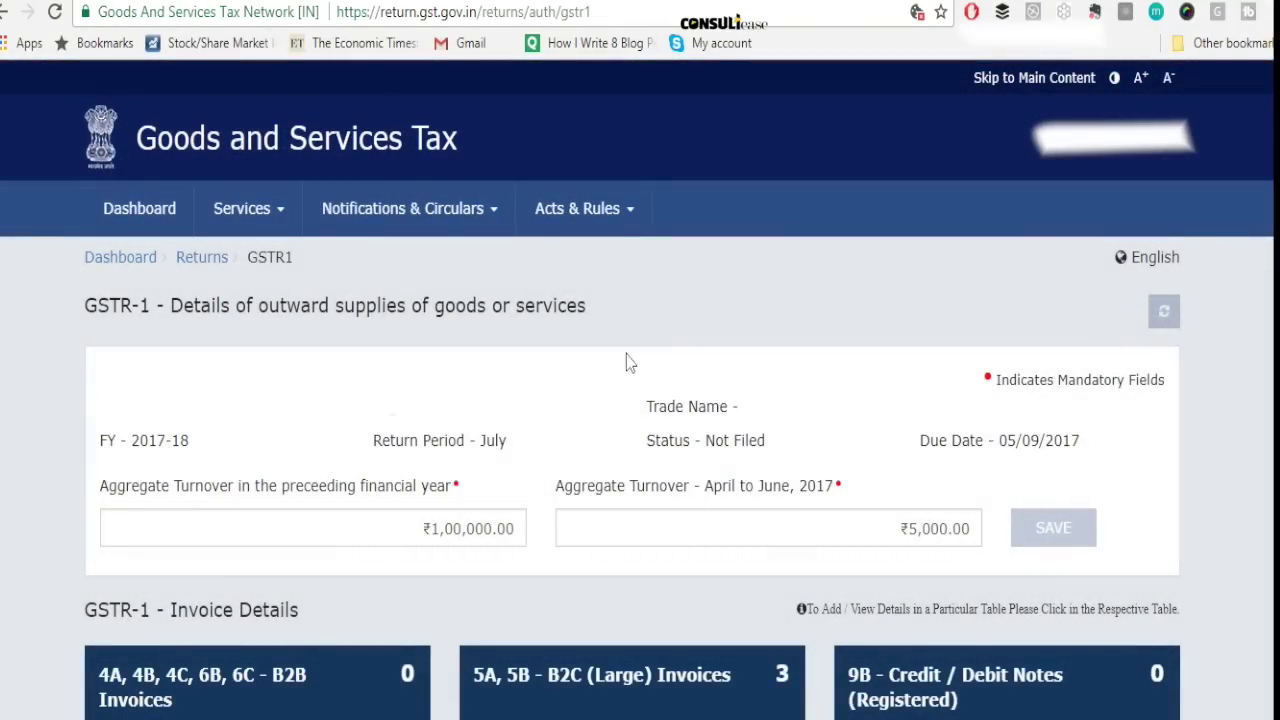
{"action": "scroll", "coordinate": [640, 400], "scroll_direction": "down", "scroll_amount": 6}
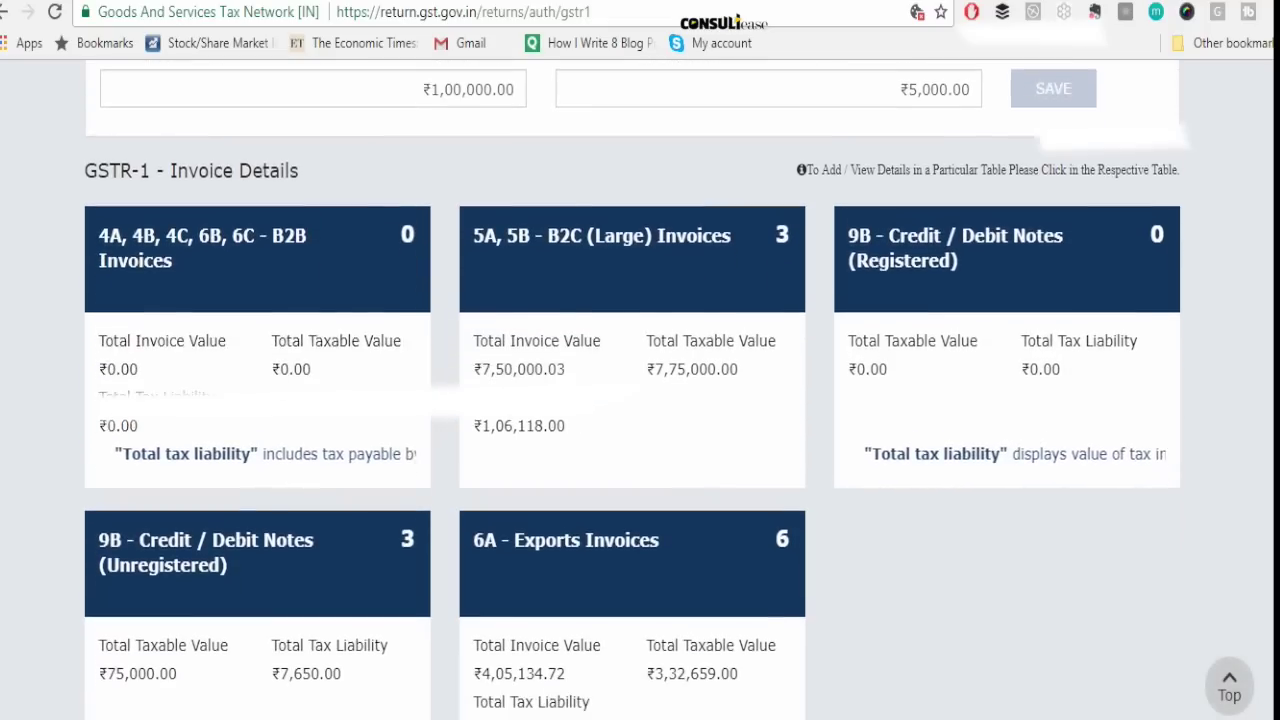
{"action": "scroll", "coordinate": [91, 178], "scroll_direction": "up", "scroll_amount": 6}
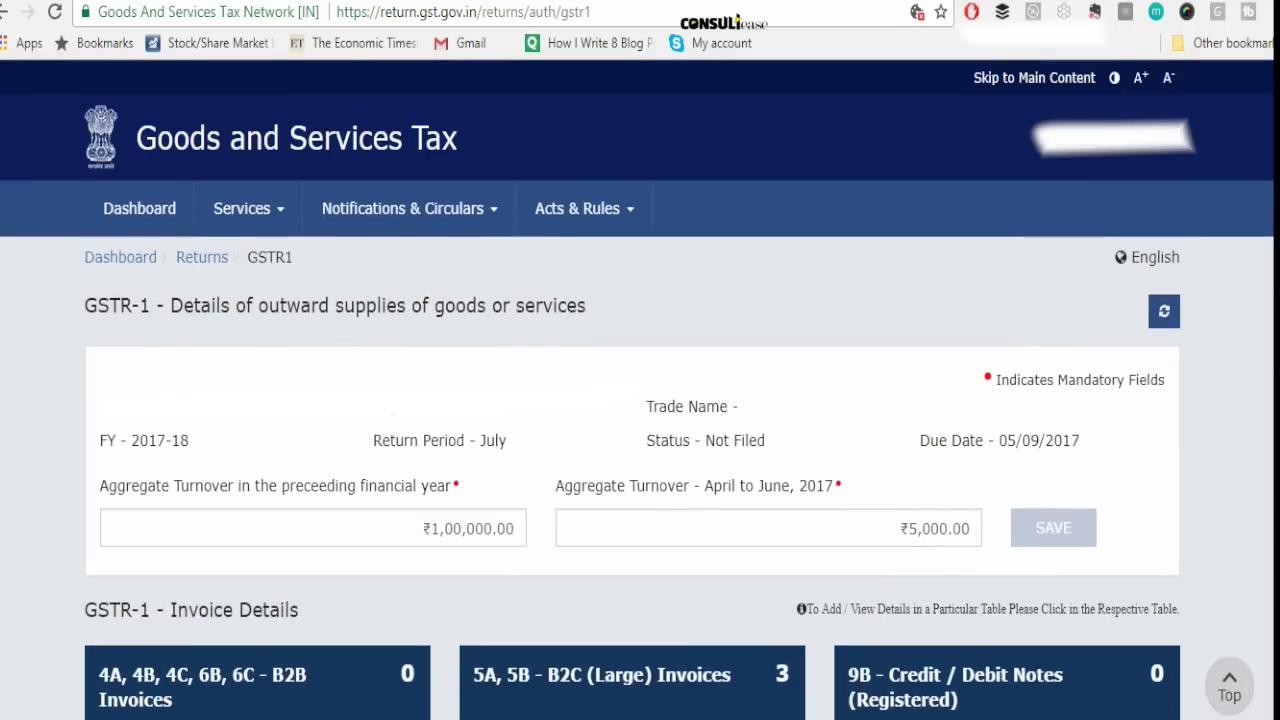
{"action": "left_click", "coordinate": [4, 18]}
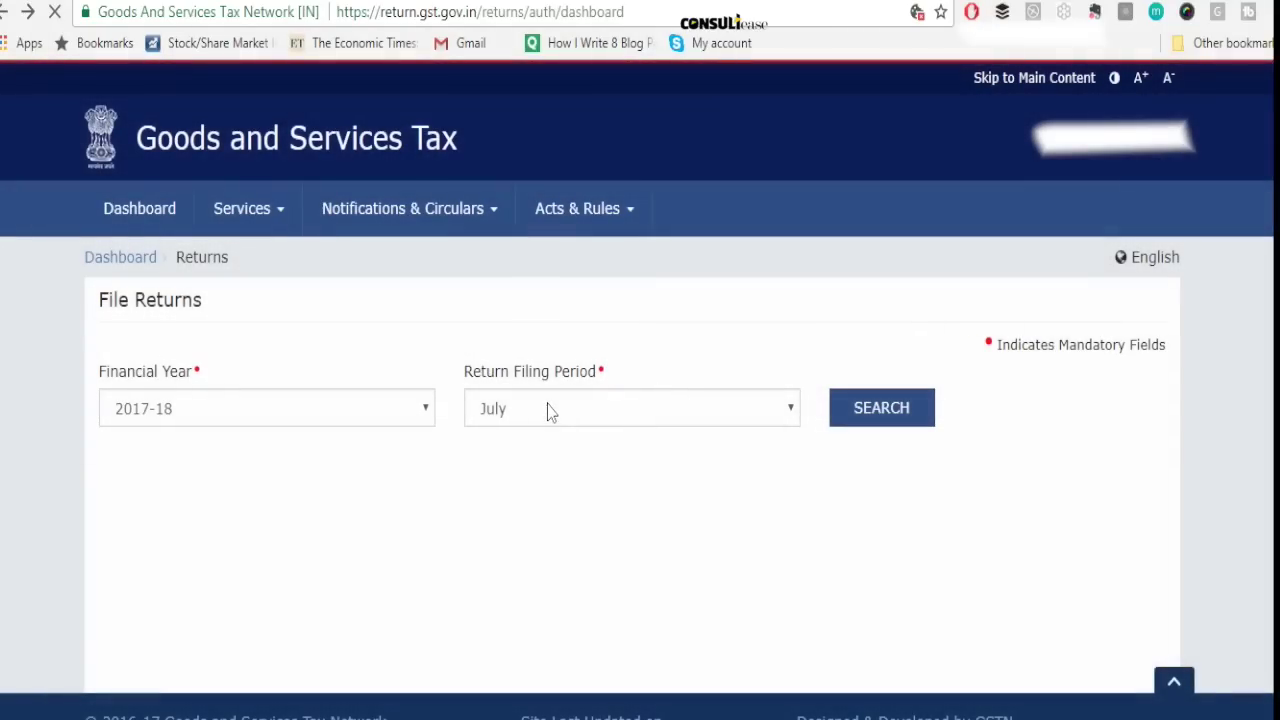
Search the July returns again, choose offline preparation for GSTR1 and upload the July 2017-18 GSTR1 JSON file from the Desktop
{"action": "left_click", "coordinate": [853, 433]}
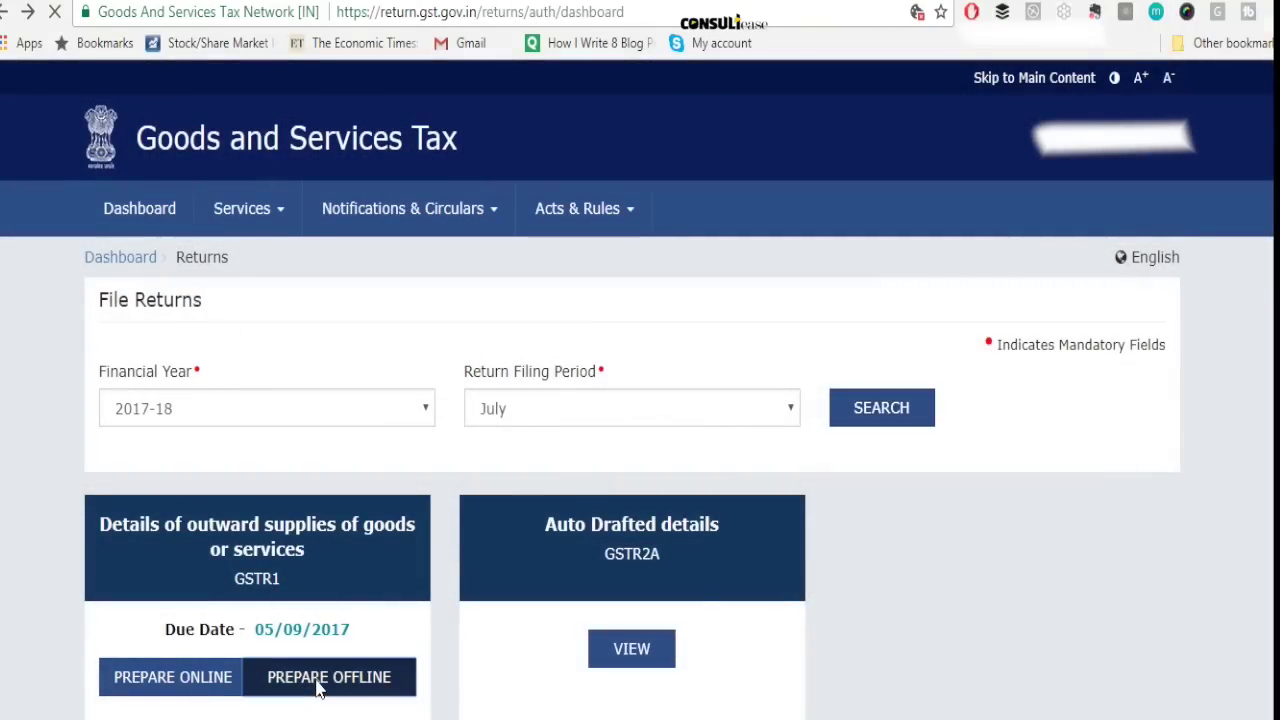
{"action": "left_click", "coordinate": [315, 679]}
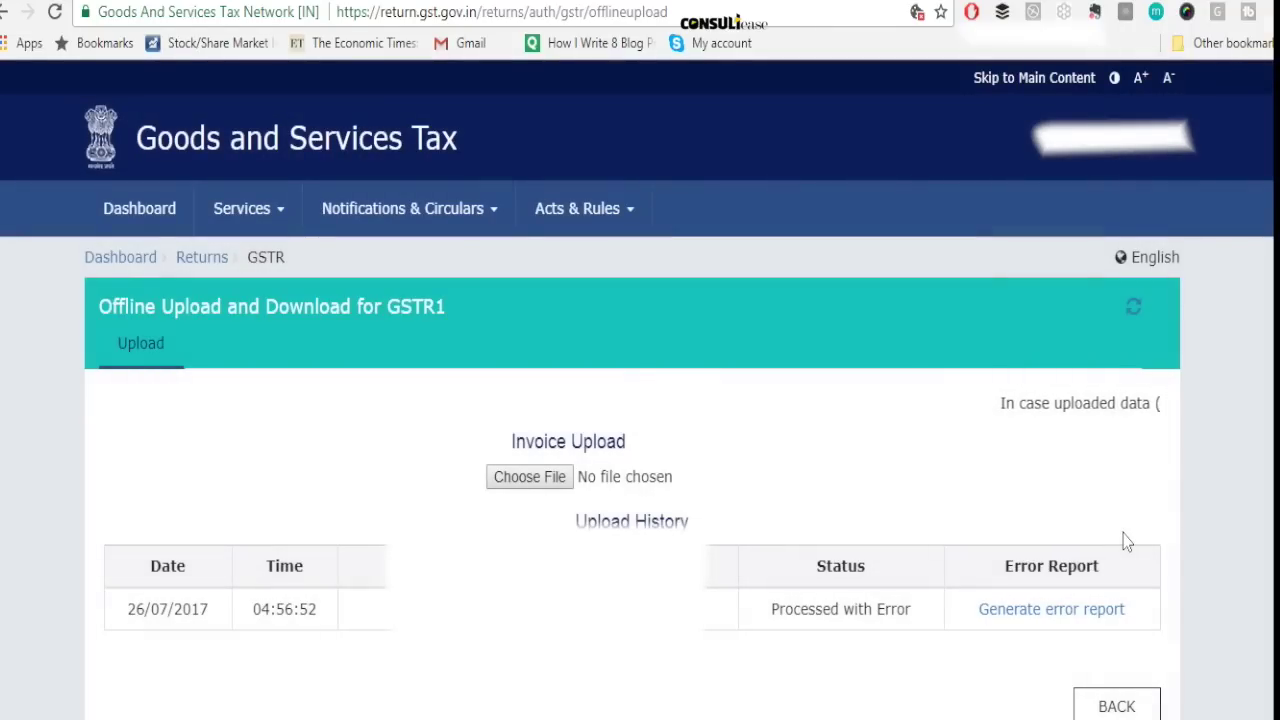
{"action": "scroll", "coordinate": [1125, 541], "scroll_direction": "down", "scroll_amount": 1}
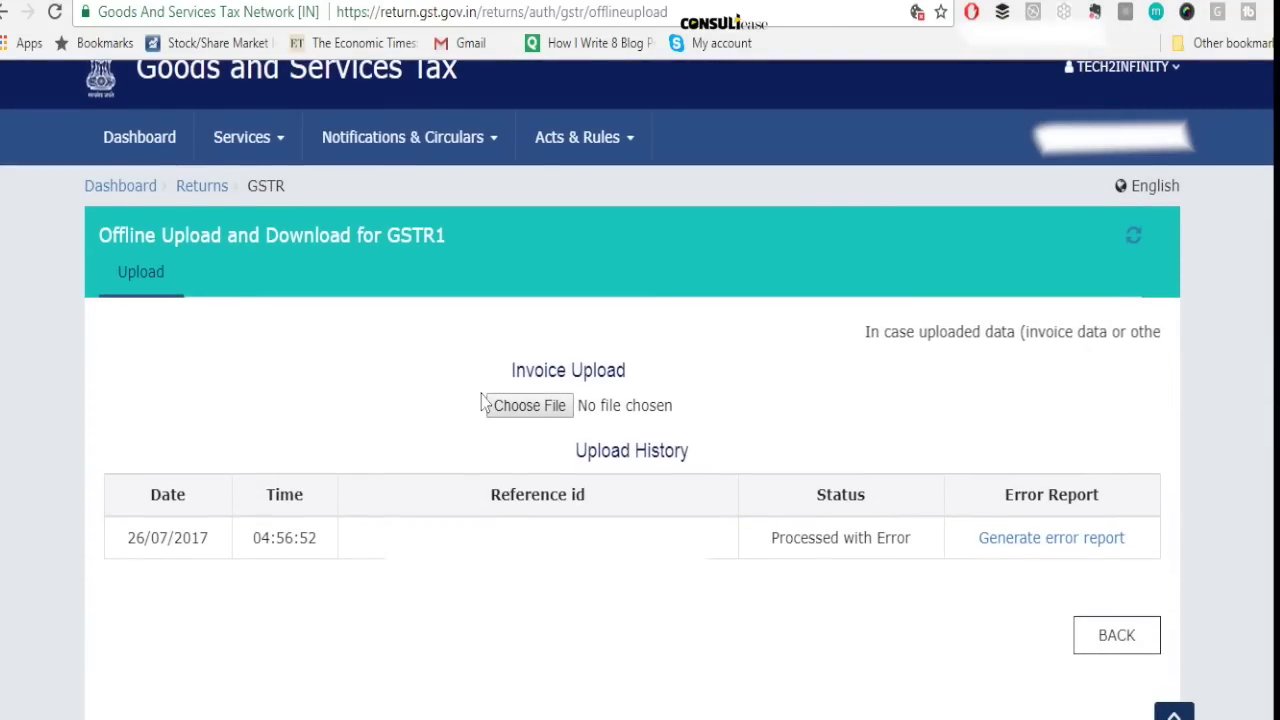
{"action": "left_click", "coordinate": [512, 405]}
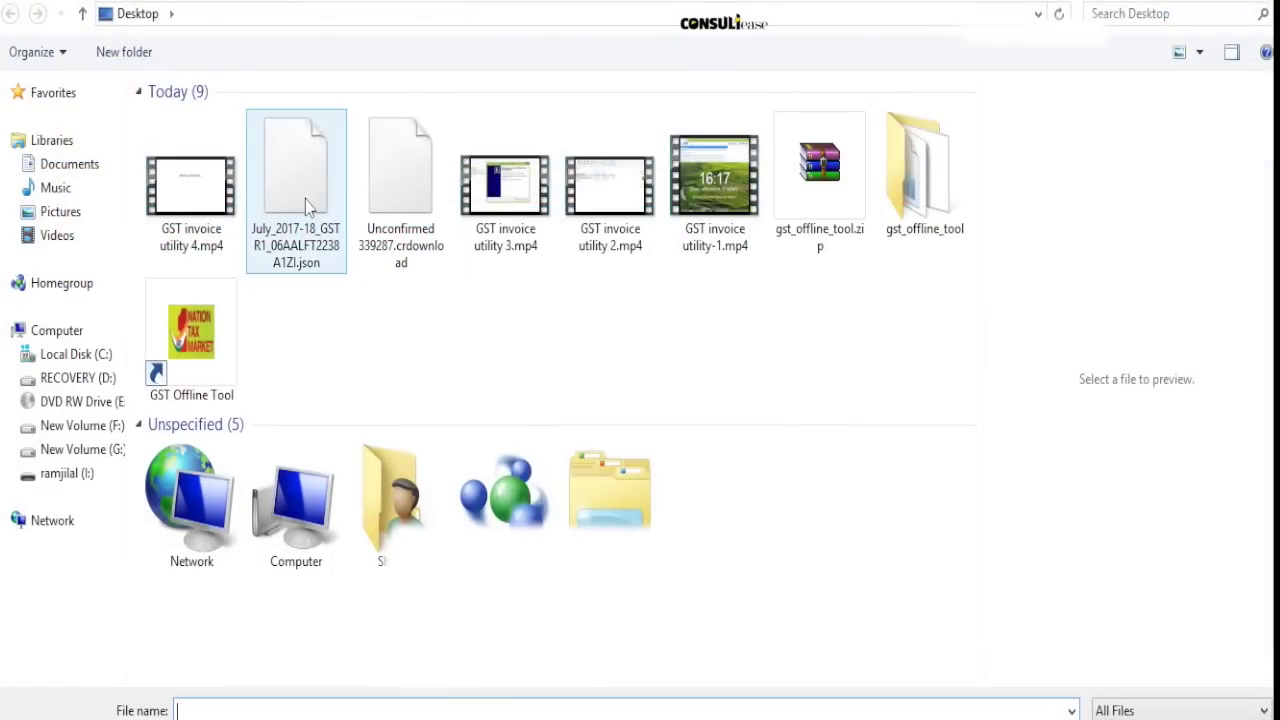
{"action": "double_click", "coordinate": [305, 199]}
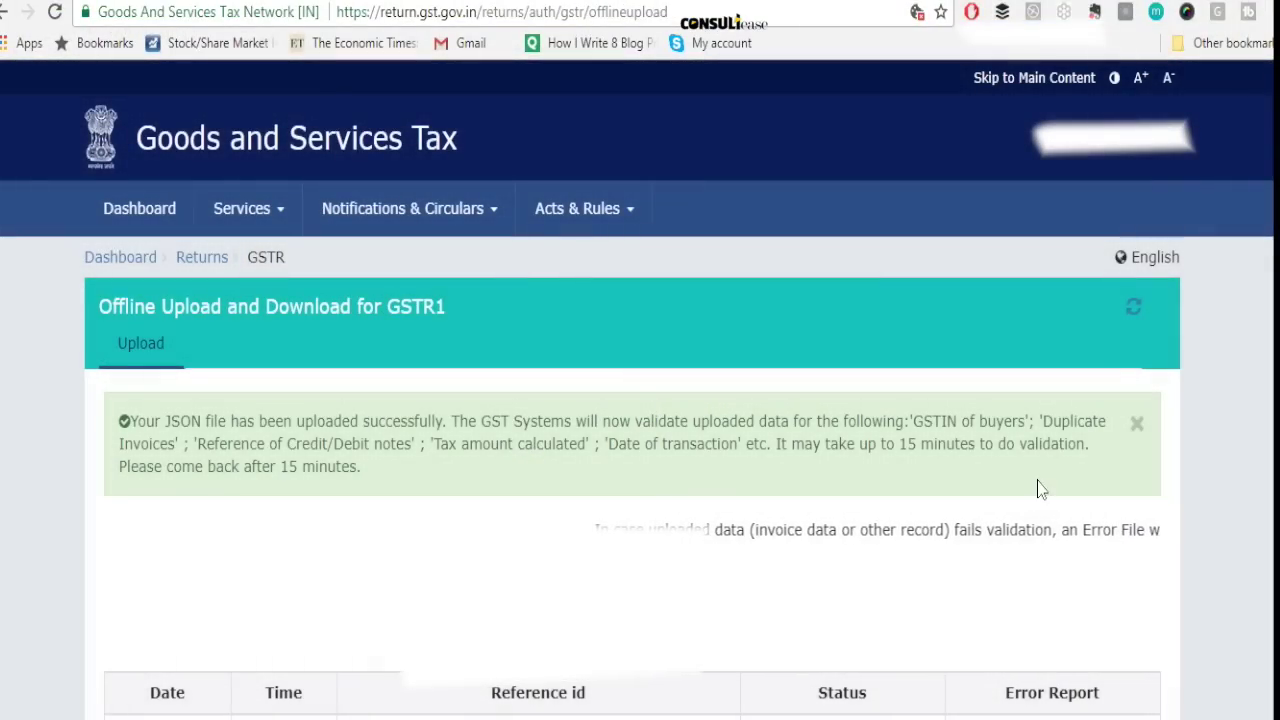
Check the Upload History and request the error report for the 04:56:52 upload of 26/07/2017
{"action": "scroll", "coordinate": [1040, 488], "scroll_direction": "down", "scroll_amount": 2}
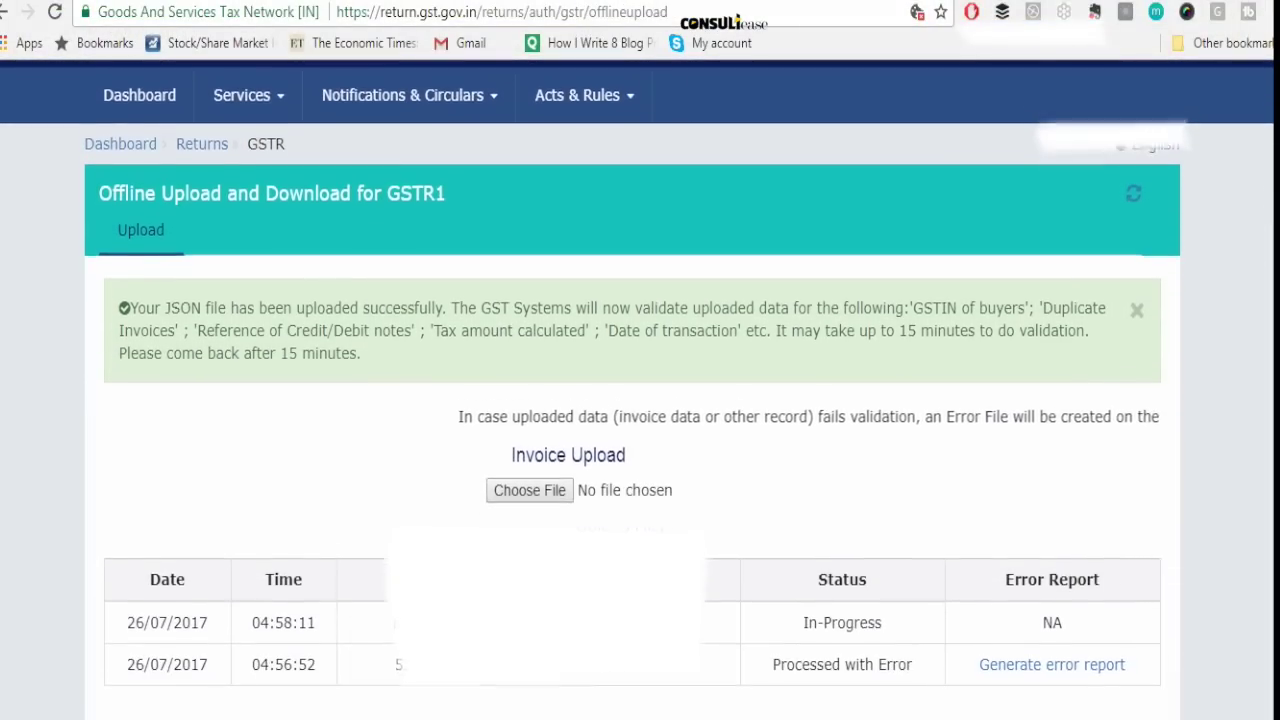
{"action": "scroll", "coordinate": [1251, 546], "scroll_direction": "down", "scroll_amount": 1}
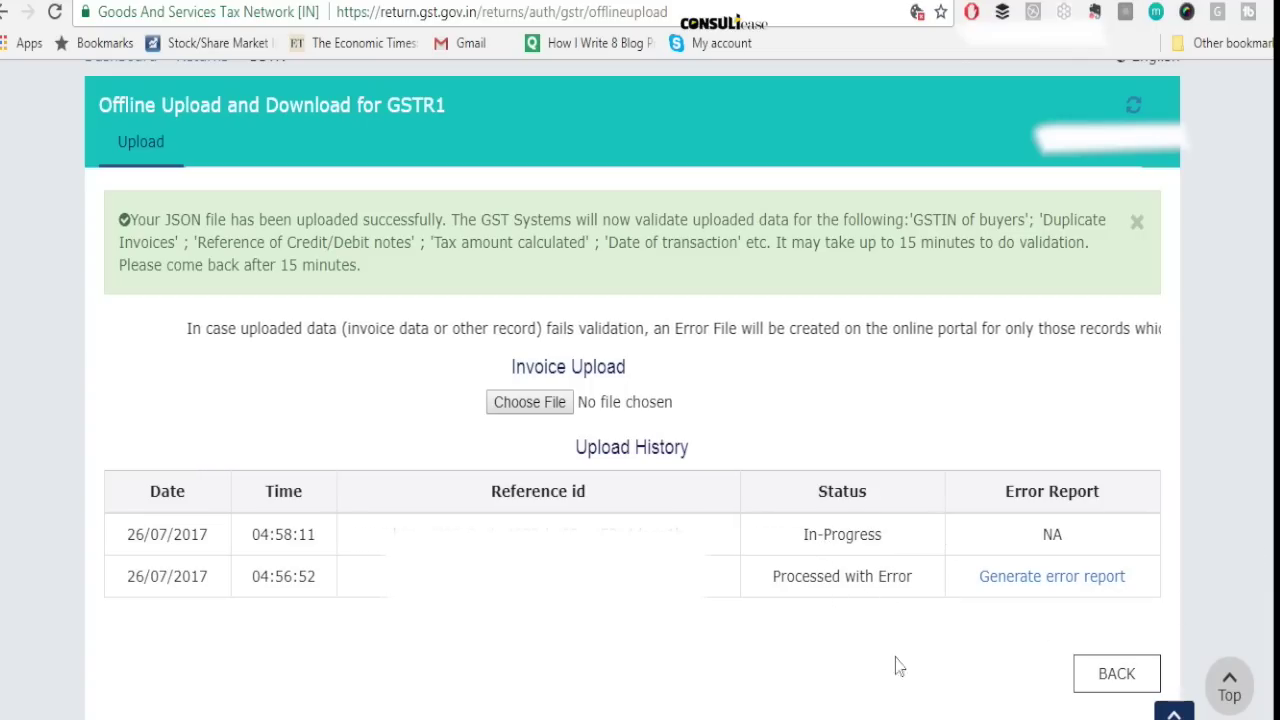
{"action": "left_click", "coordinate": [1003, 585]}
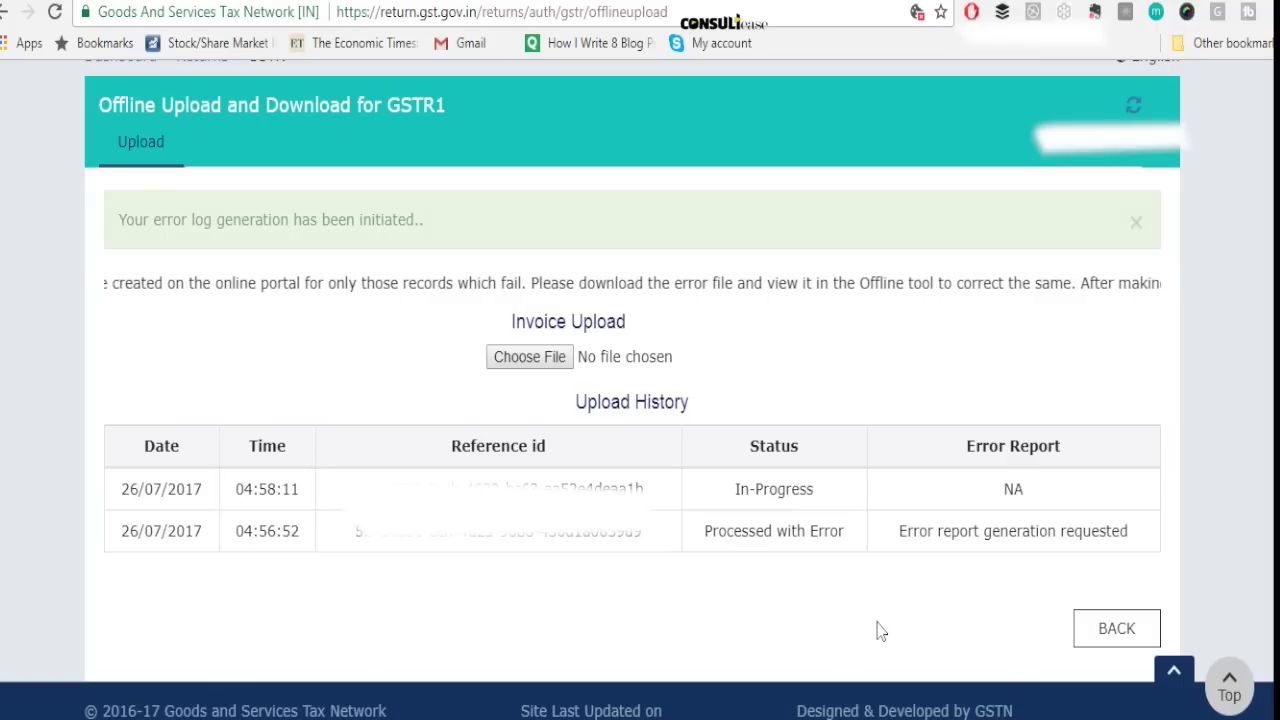
Return to File Returns, search July 2017-18, view the B2B Invoices of the auto-drafted GSTR2A, and go back to File Returns
{"action": "left_click", "coordinate": [1110, 628]}
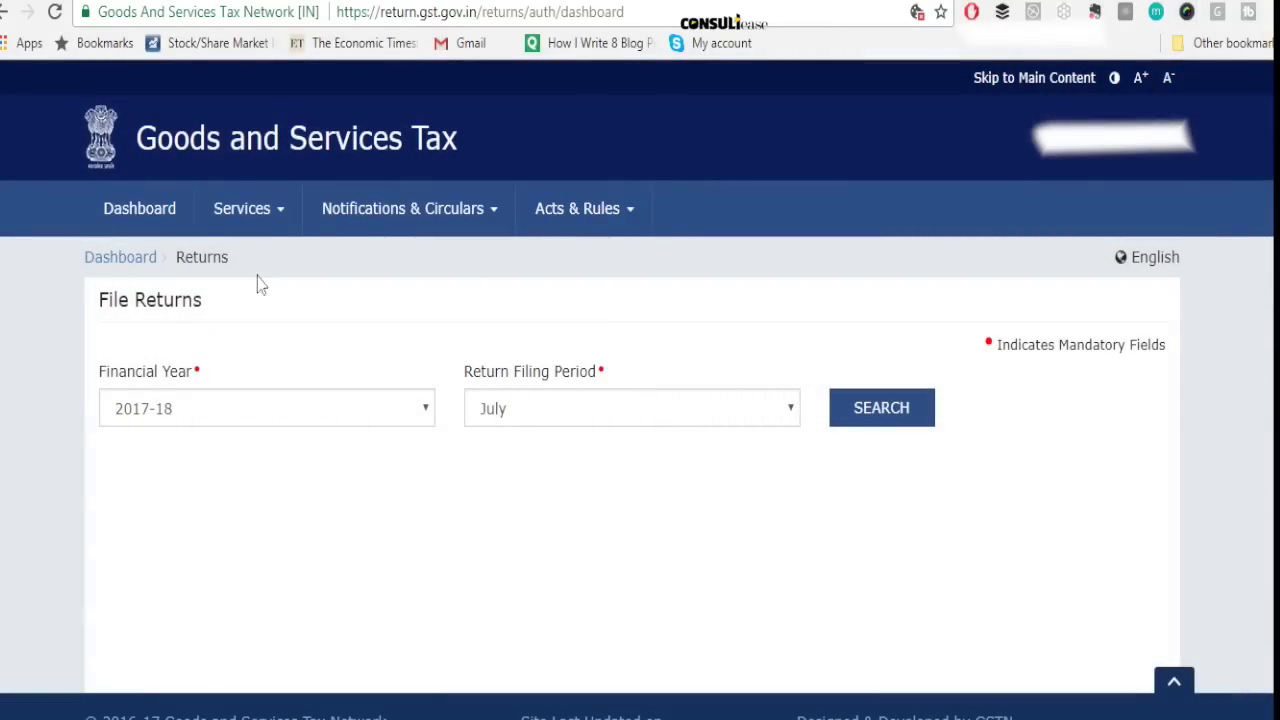
{"action": "left_click", "coordinate": [884, 407]}
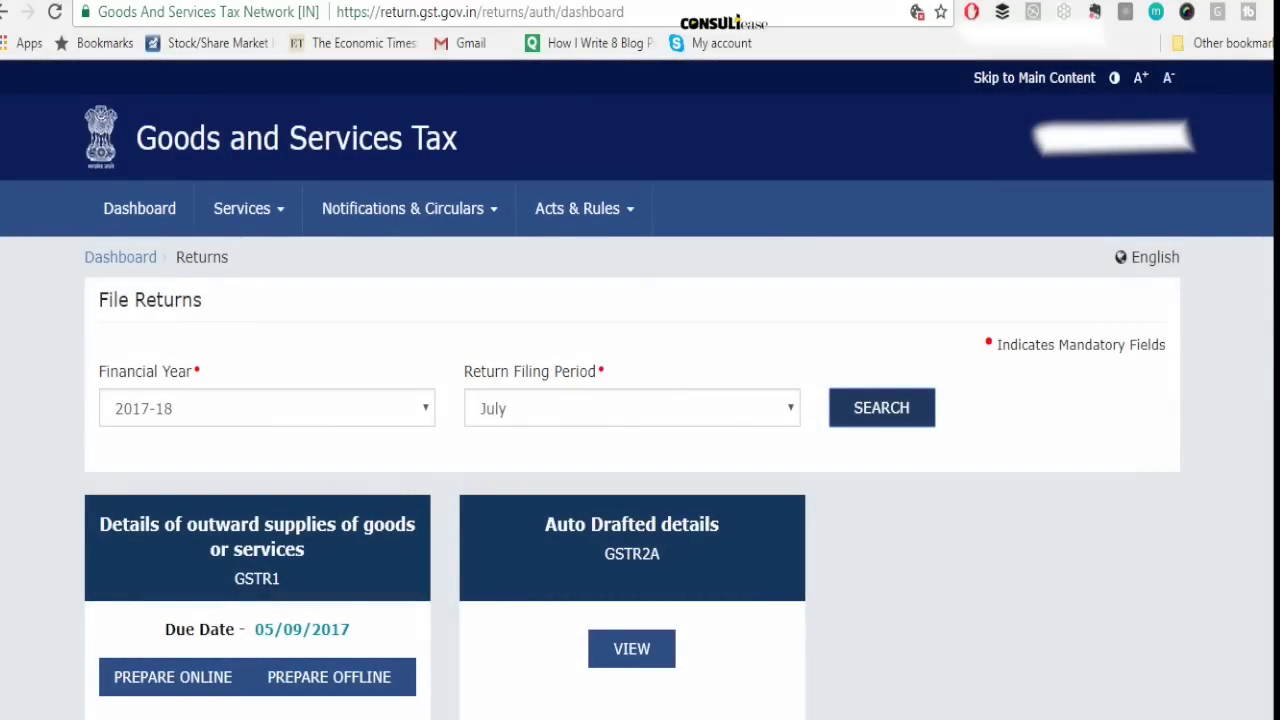
{"action": "scroll", "coordinate": [498, 385], "scroll_direction": "down", "scroll_amount": 3}
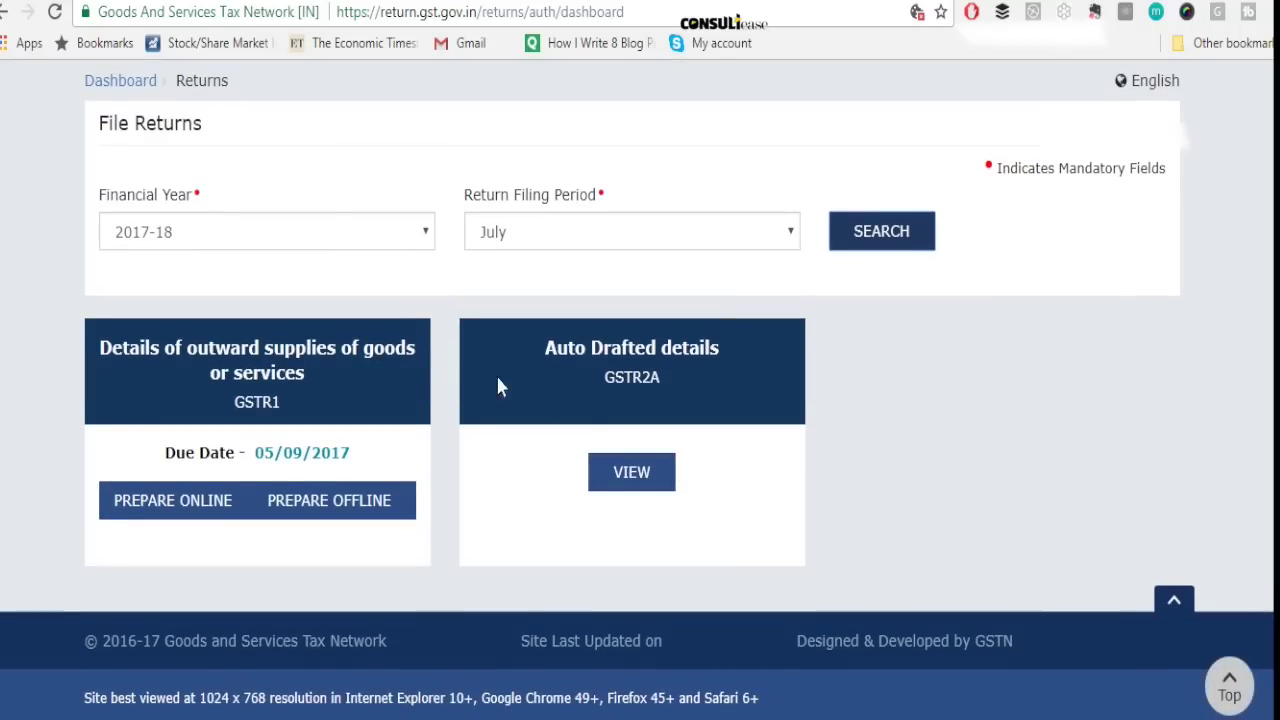
{"action": "left_click", "coordinate": [621, 462]}
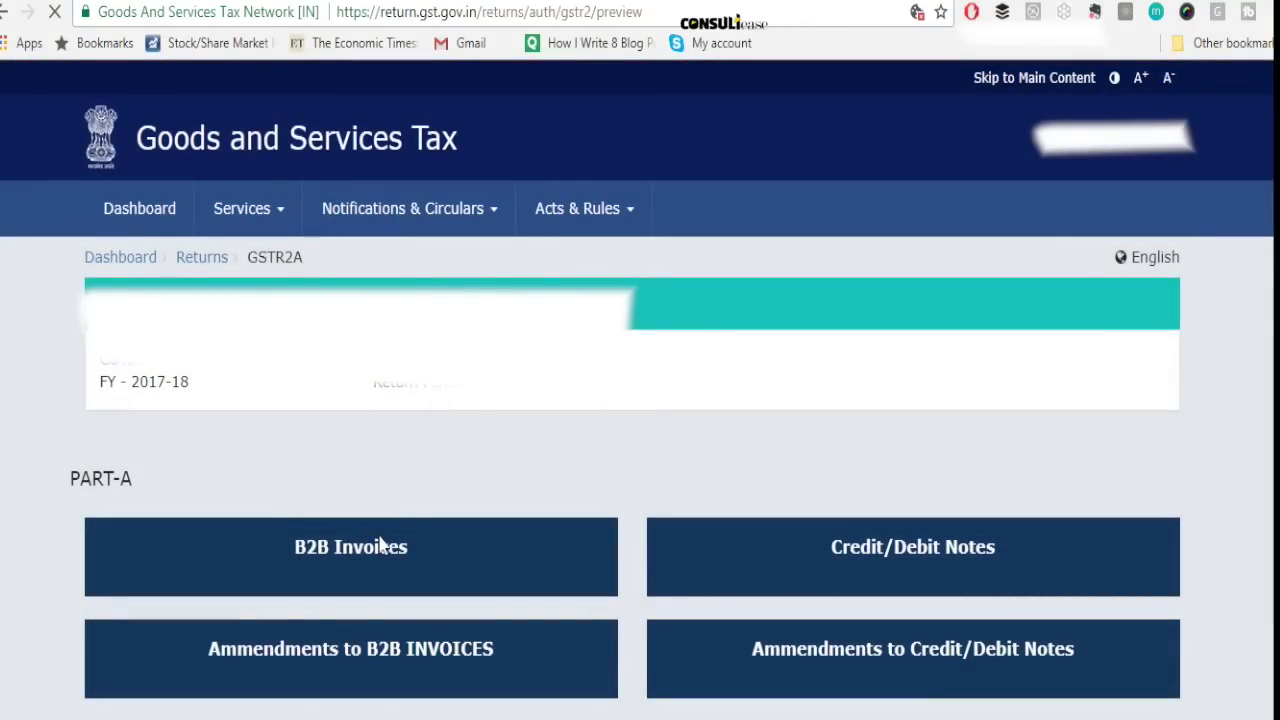
{"action": "left_click", "coordinate": [381, 550]}
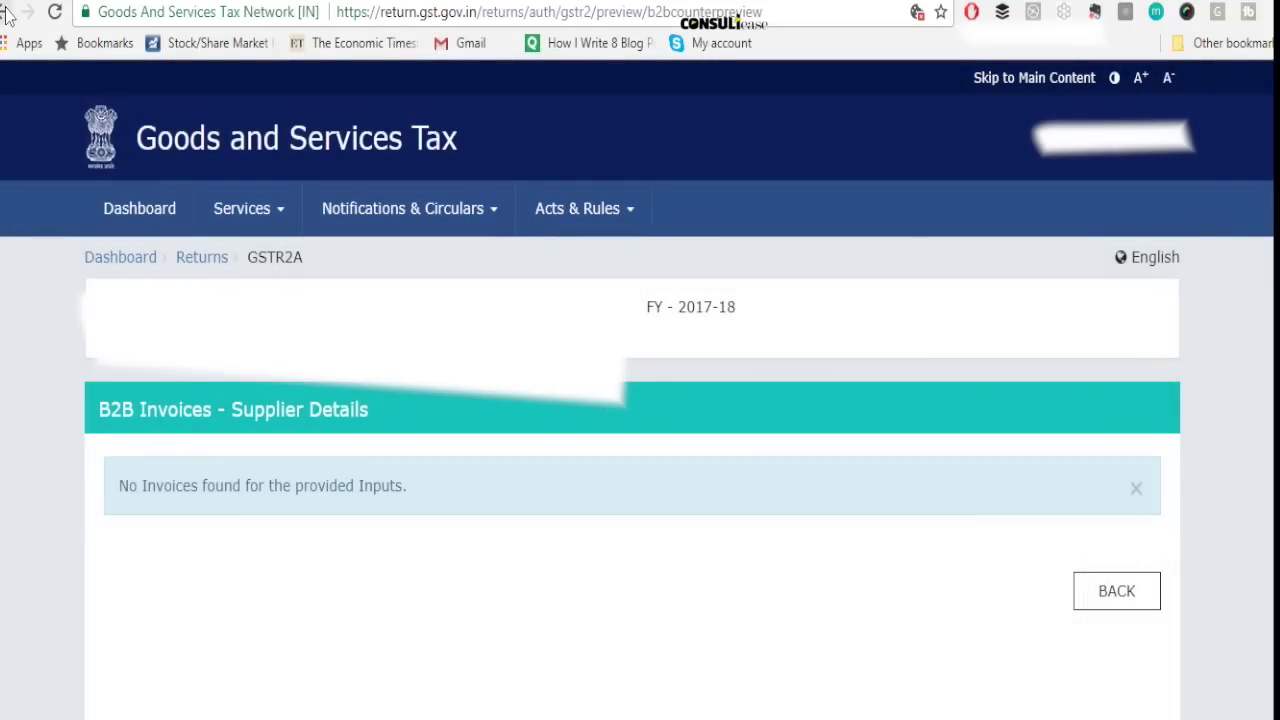
{"action": "left_click", "coordinate": [6, 12]}
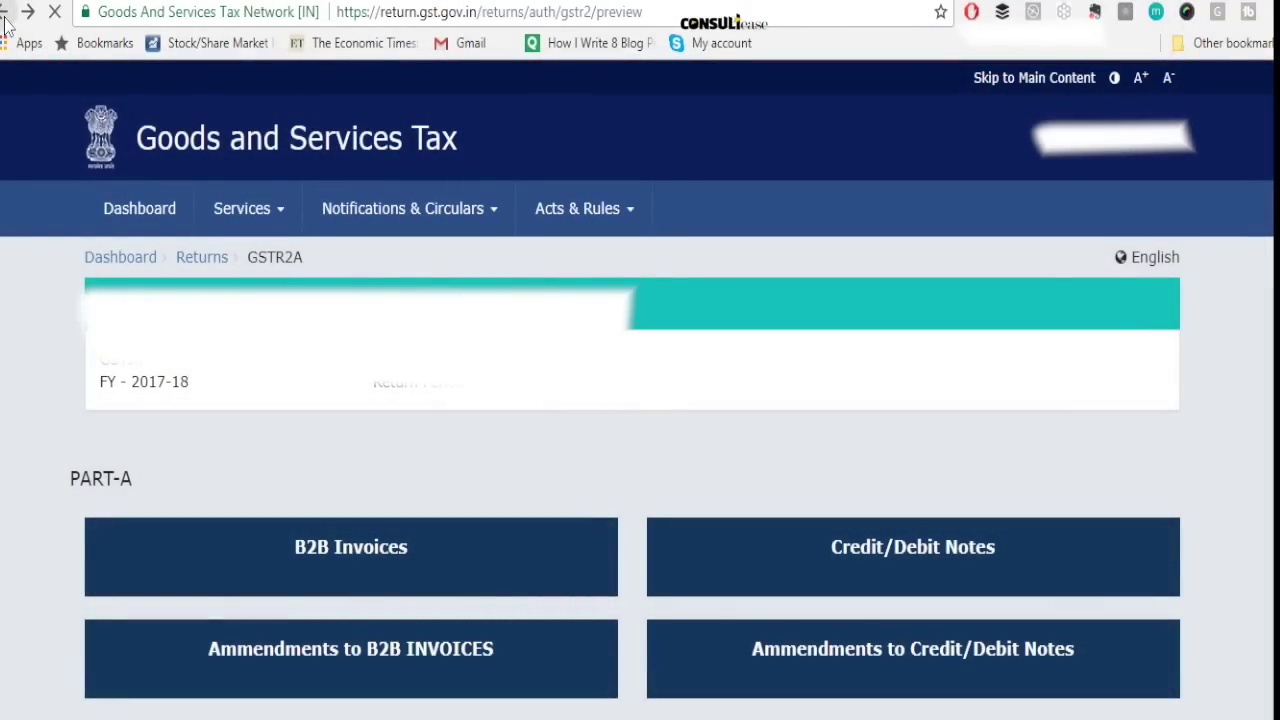
{"action": "left_click", "coordinate": [6, 14]}
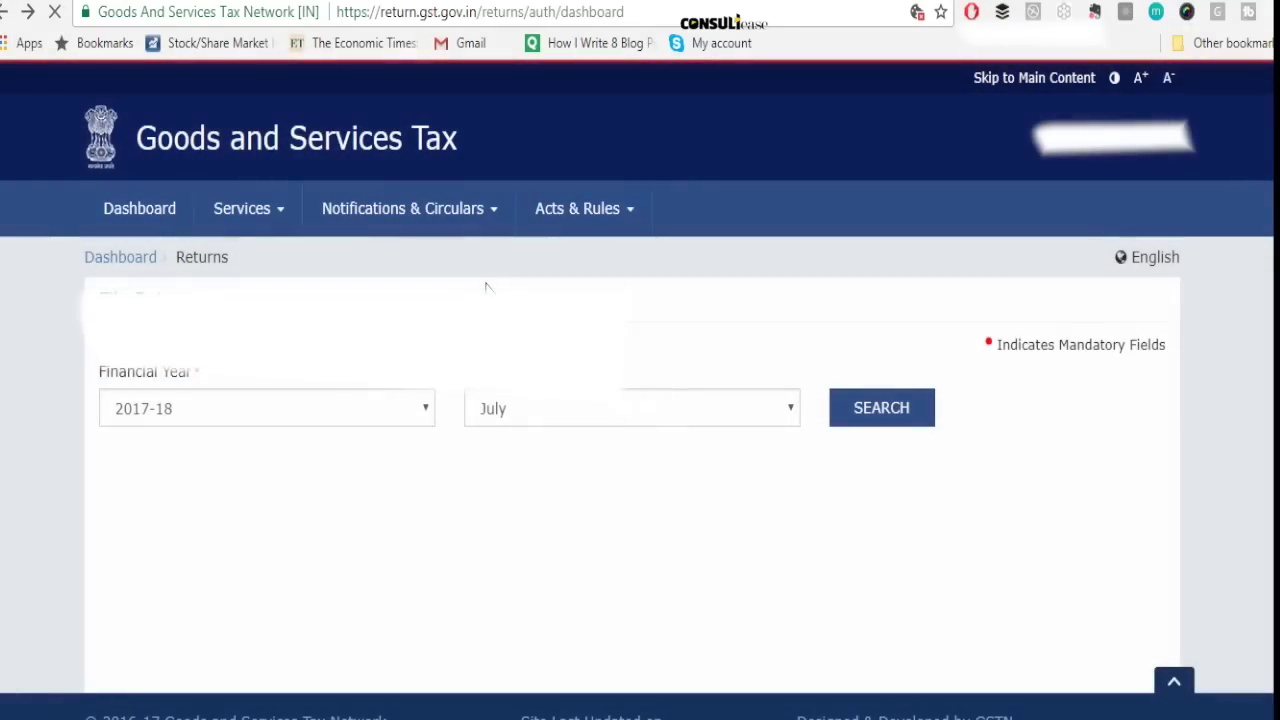